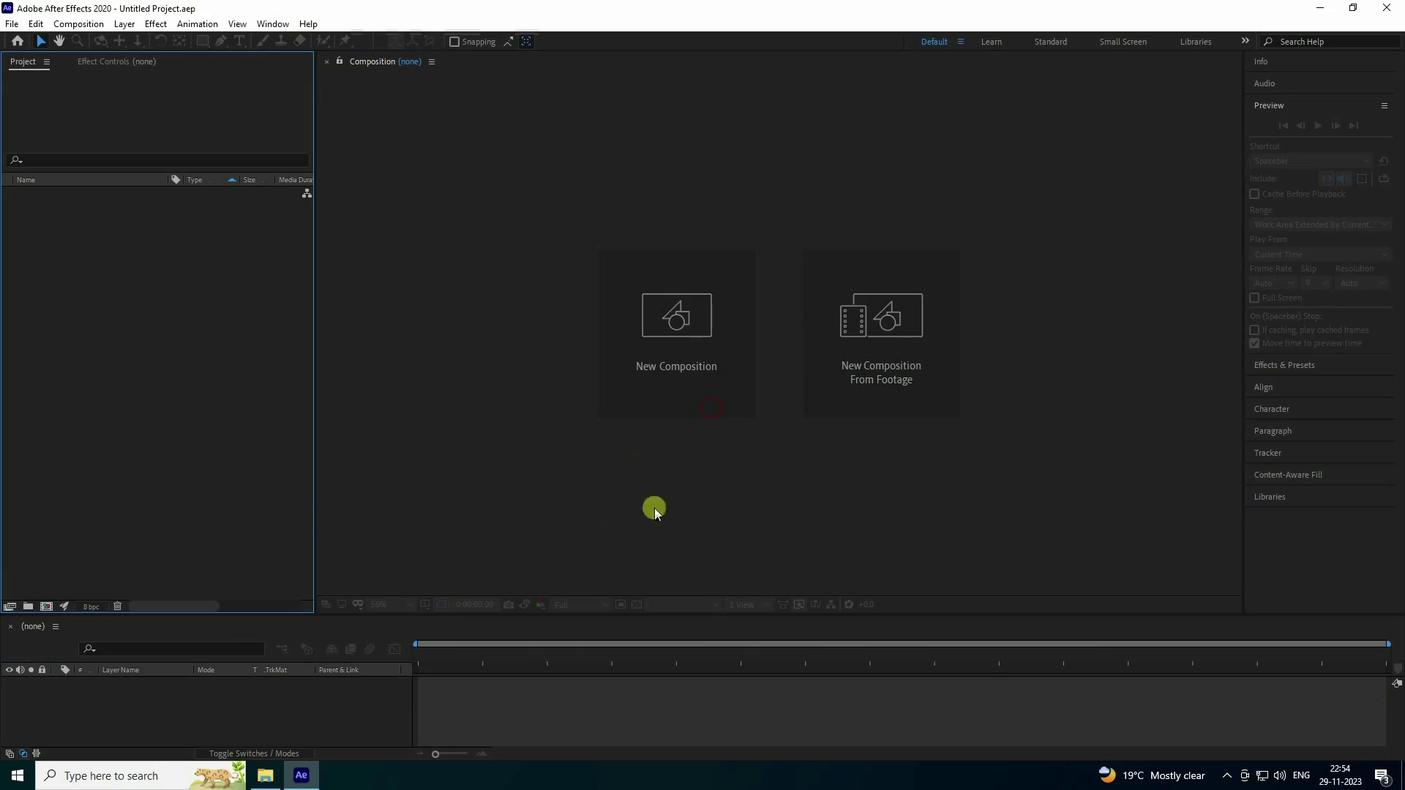
Create a new HDTV 1080 29.97 composition with a duration of 10 seconds.
left_click(674, 371)
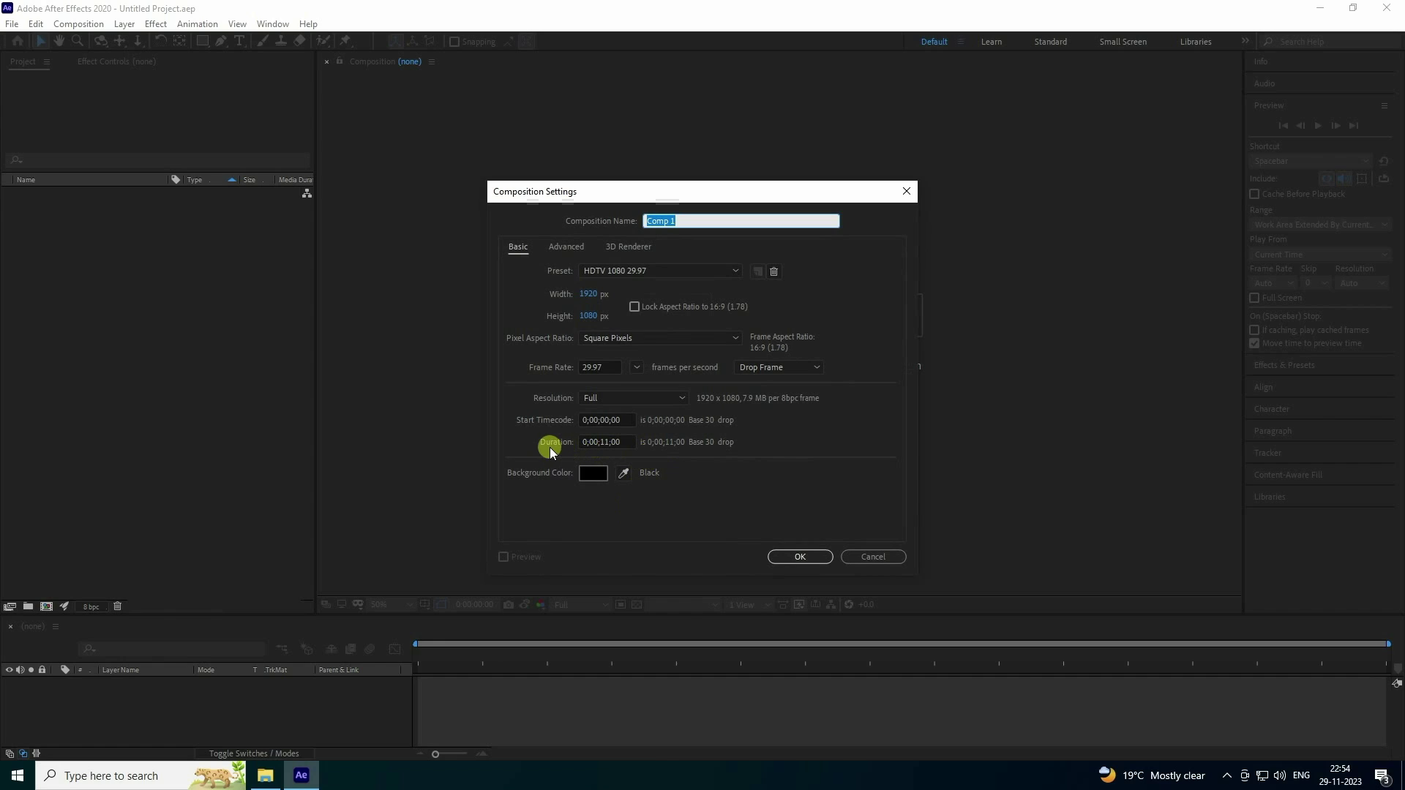
left_click(603, 440)
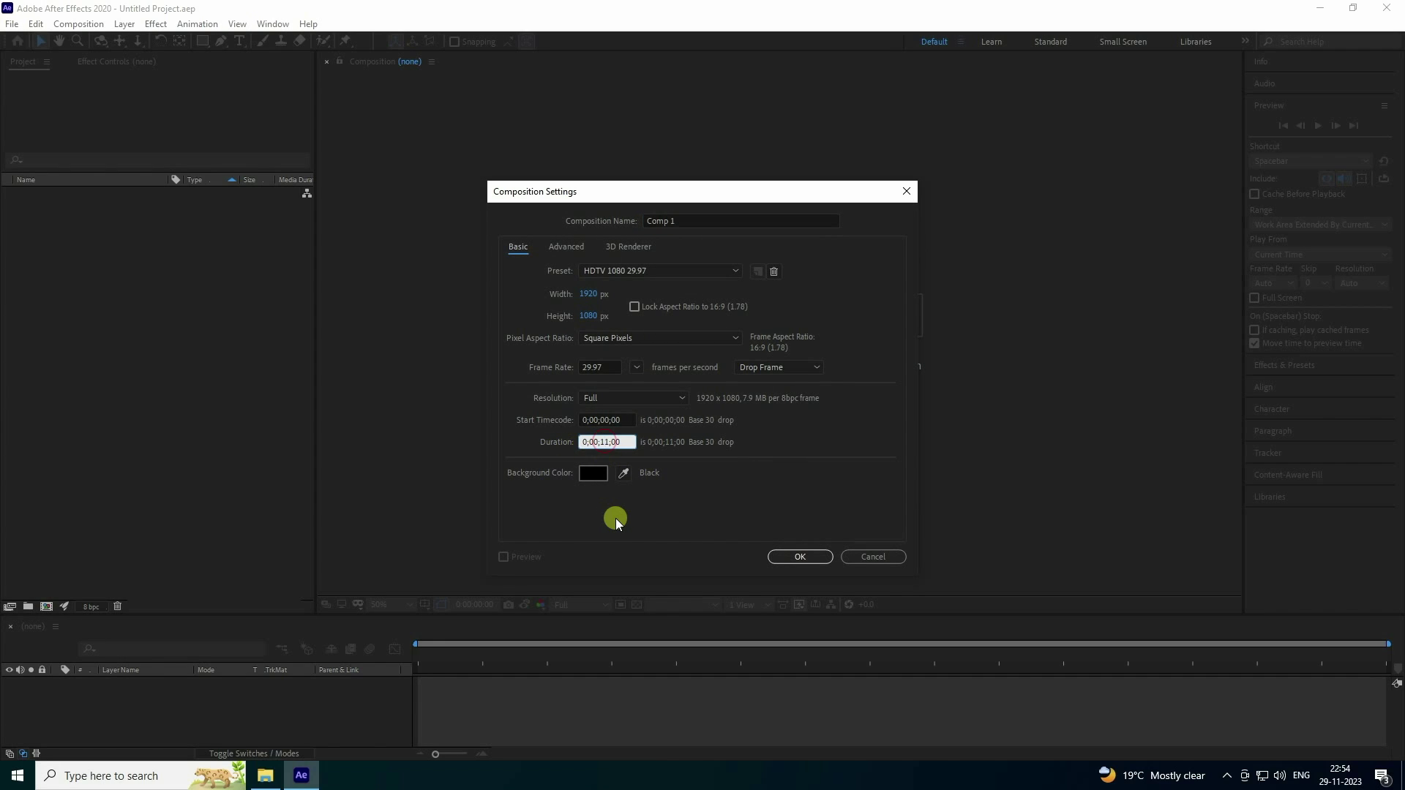
key("BackSpace")
type("0")
left_click(797, 557)
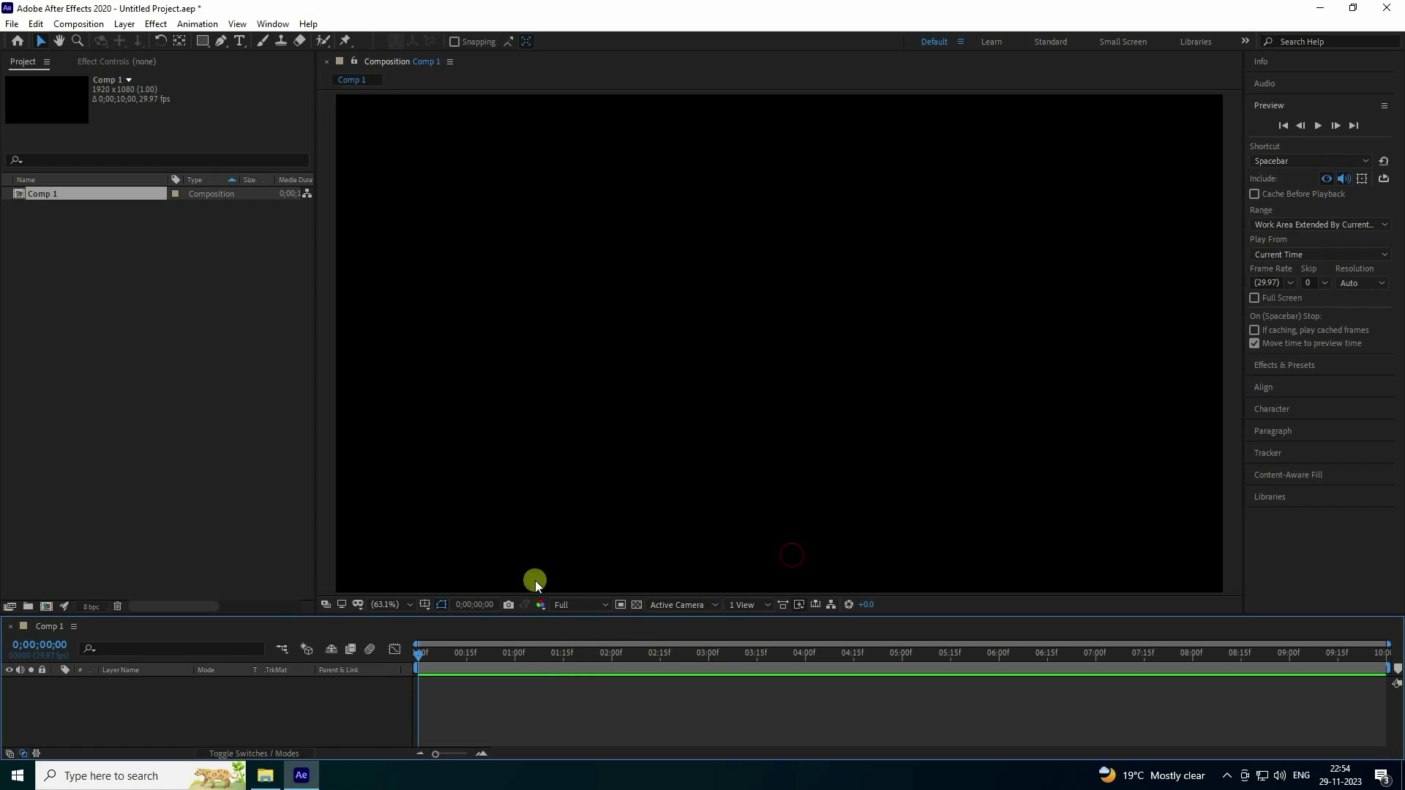
Add a text layer reading CREATIVE and set its font size to 450 px.
left_click(239, 41)
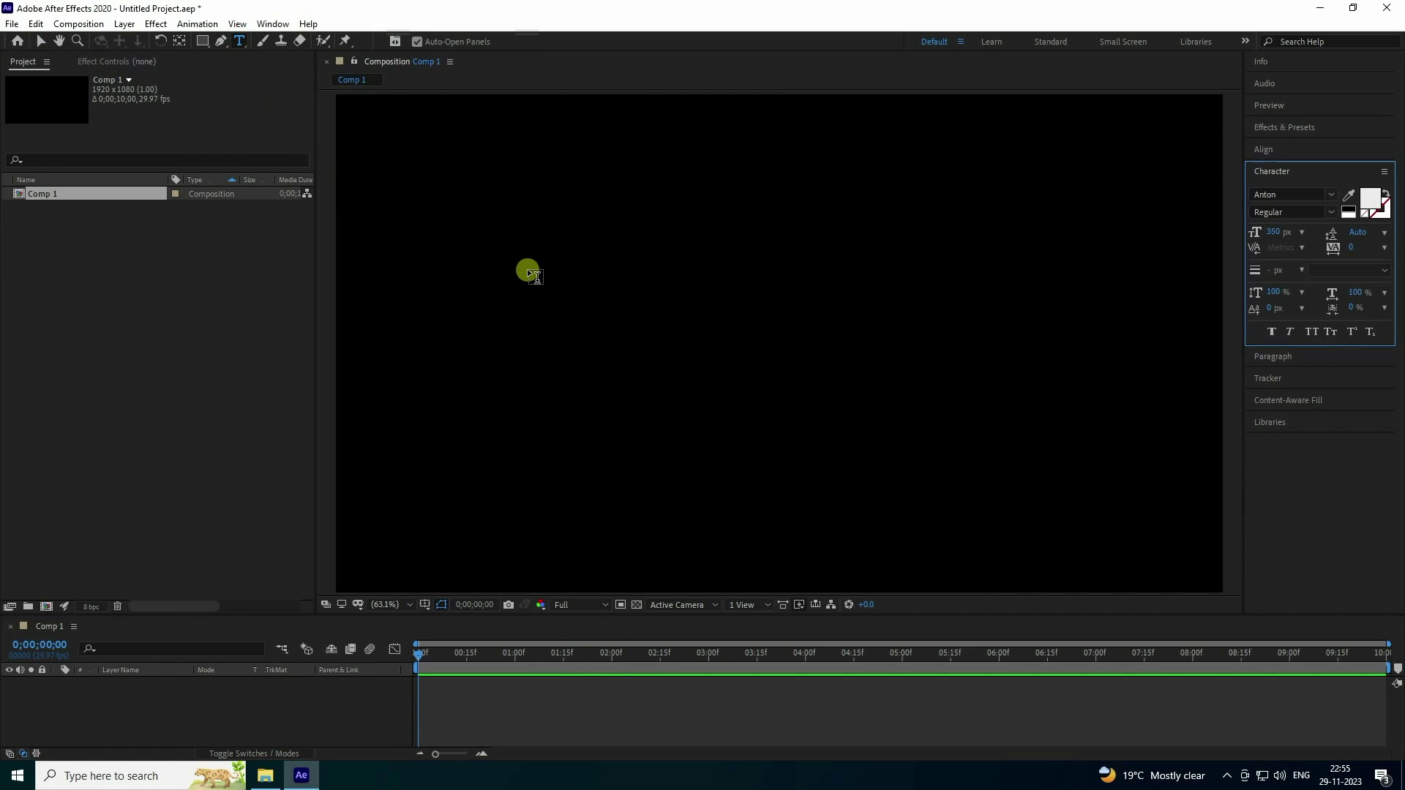
left_click(528, 271)
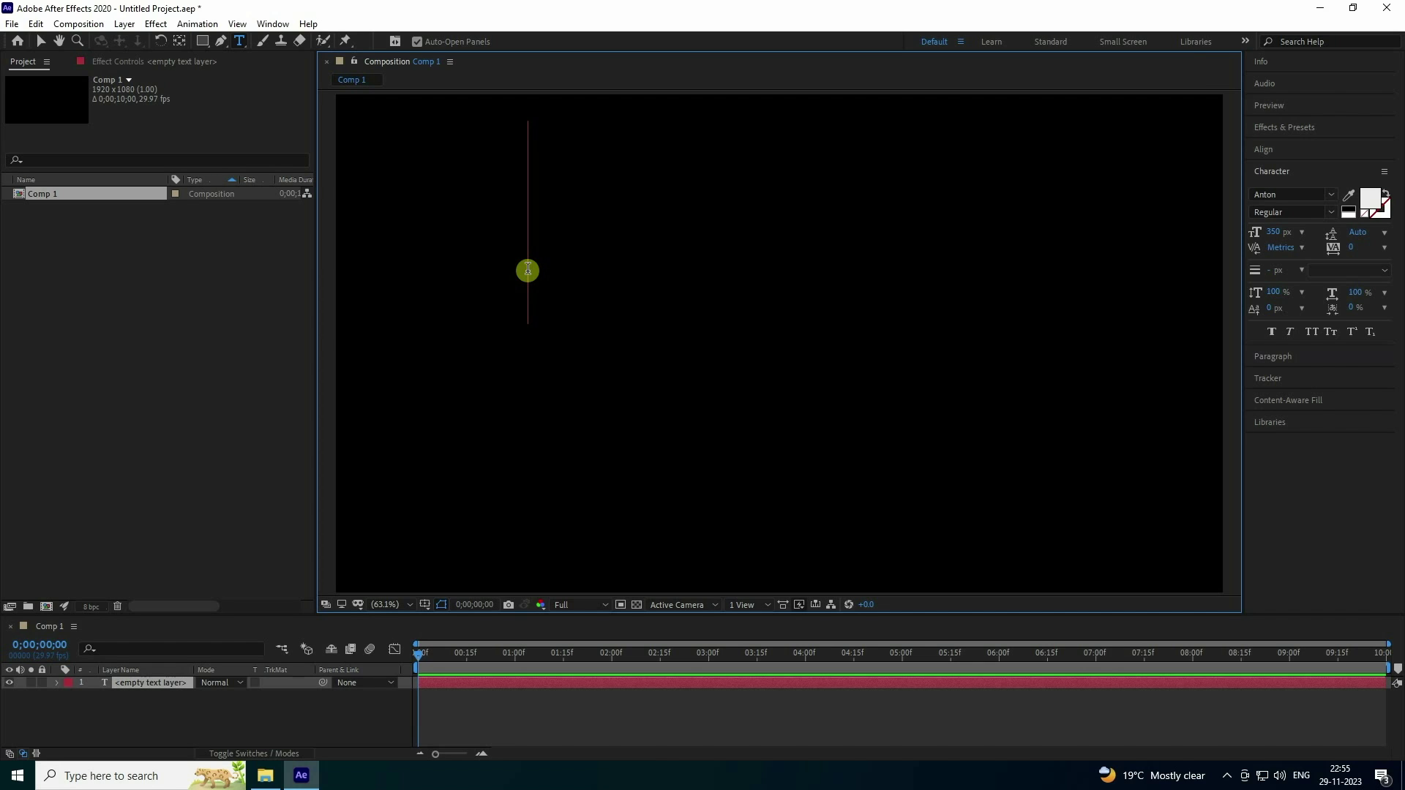
type("CREATIVE")
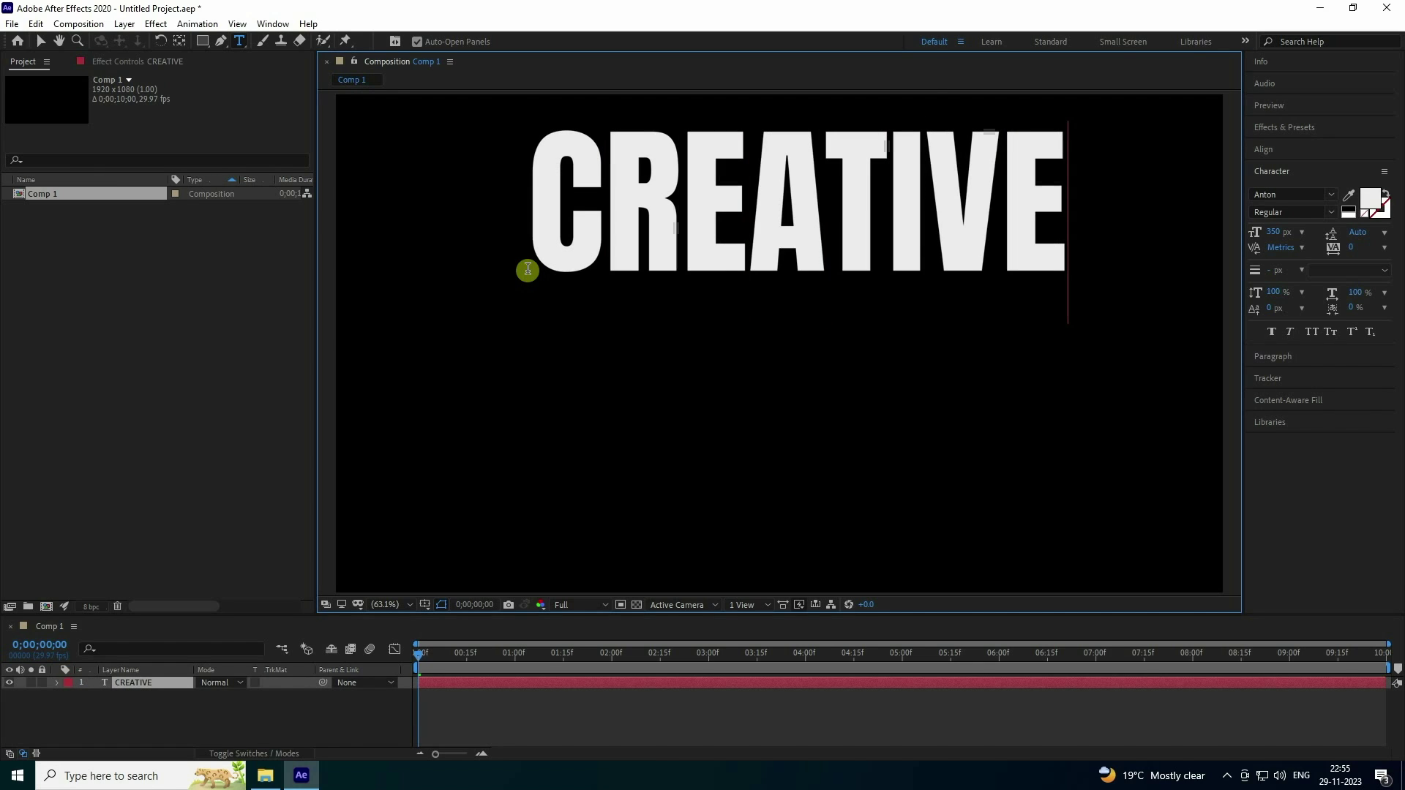
key("Escape")
key("v")
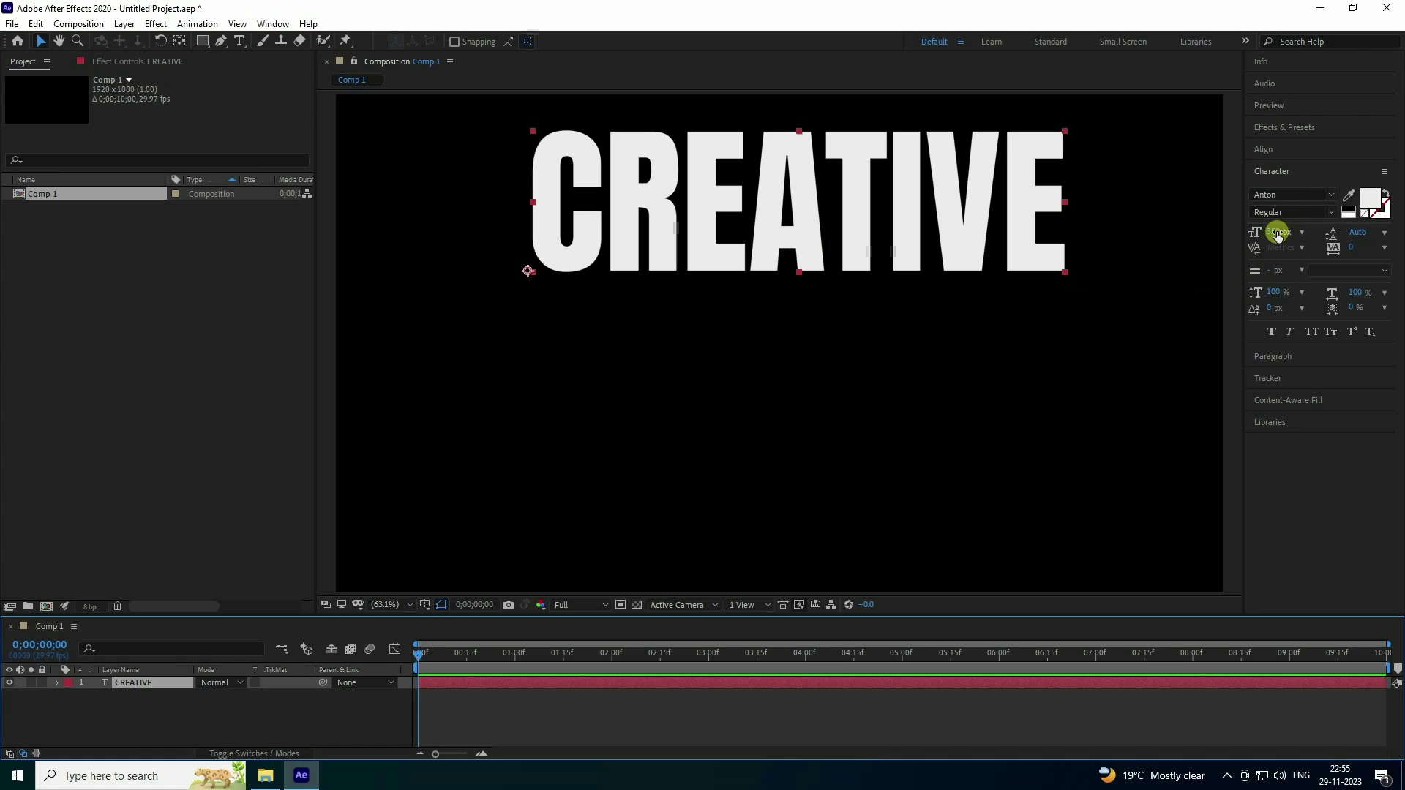
mouse_move(1277, 234)
left_mouse_down()
mouse_move(1371, 210)
mouse_move(1275, 234)
left_mouse_up()
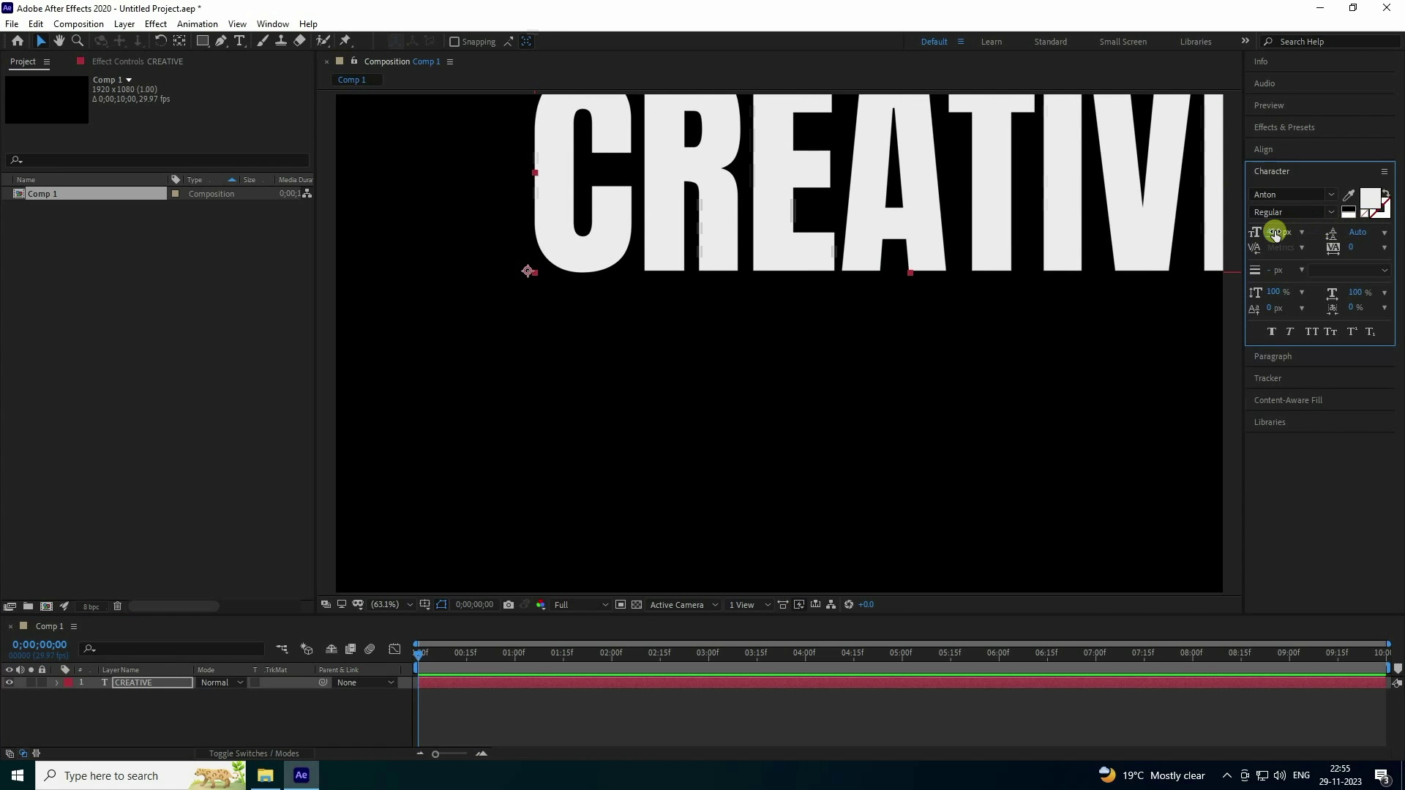
type("410")
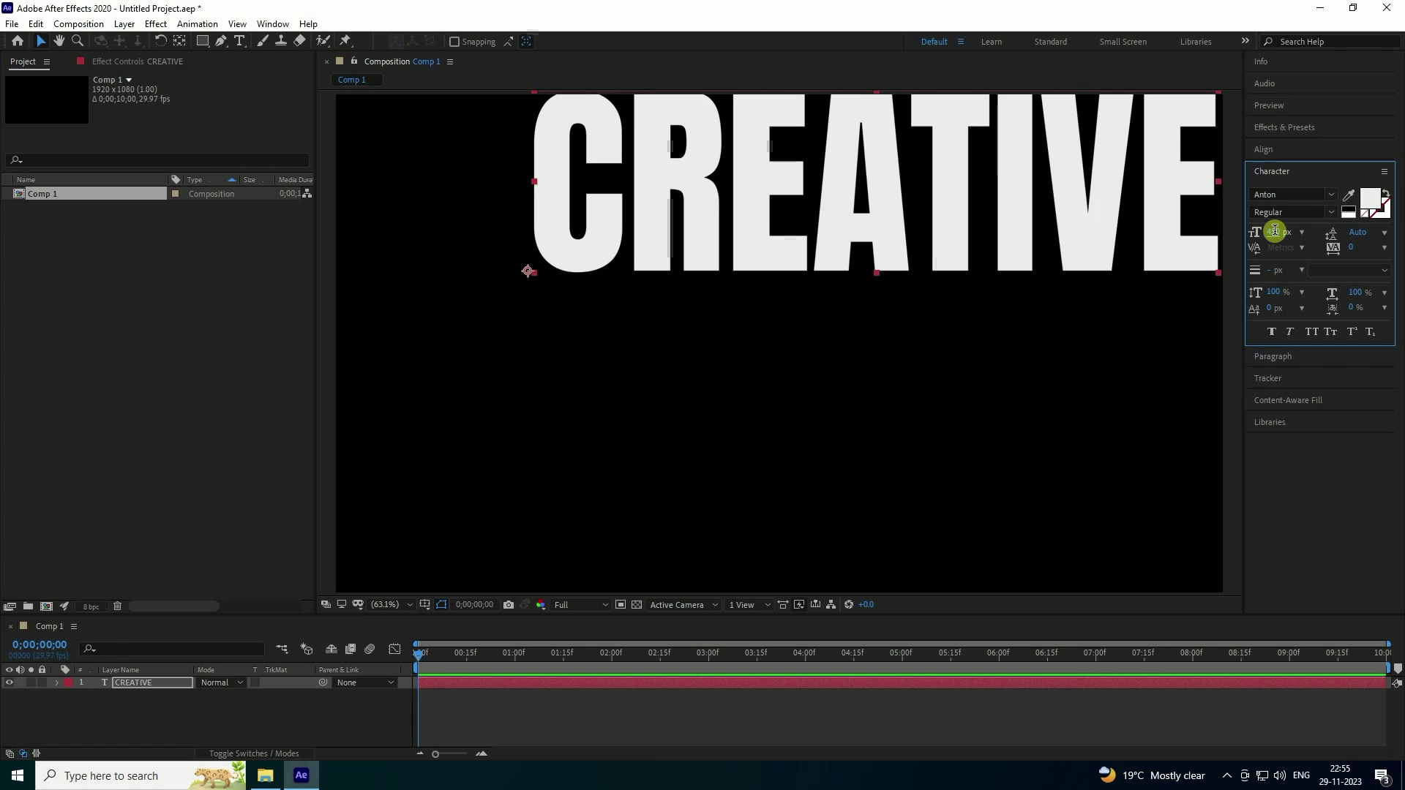
Center the CREATIVE text and its anchor point in the composition, then move the text up into the upper half of the frame.
left_click(1255, 145)
left_click(1285, 185)
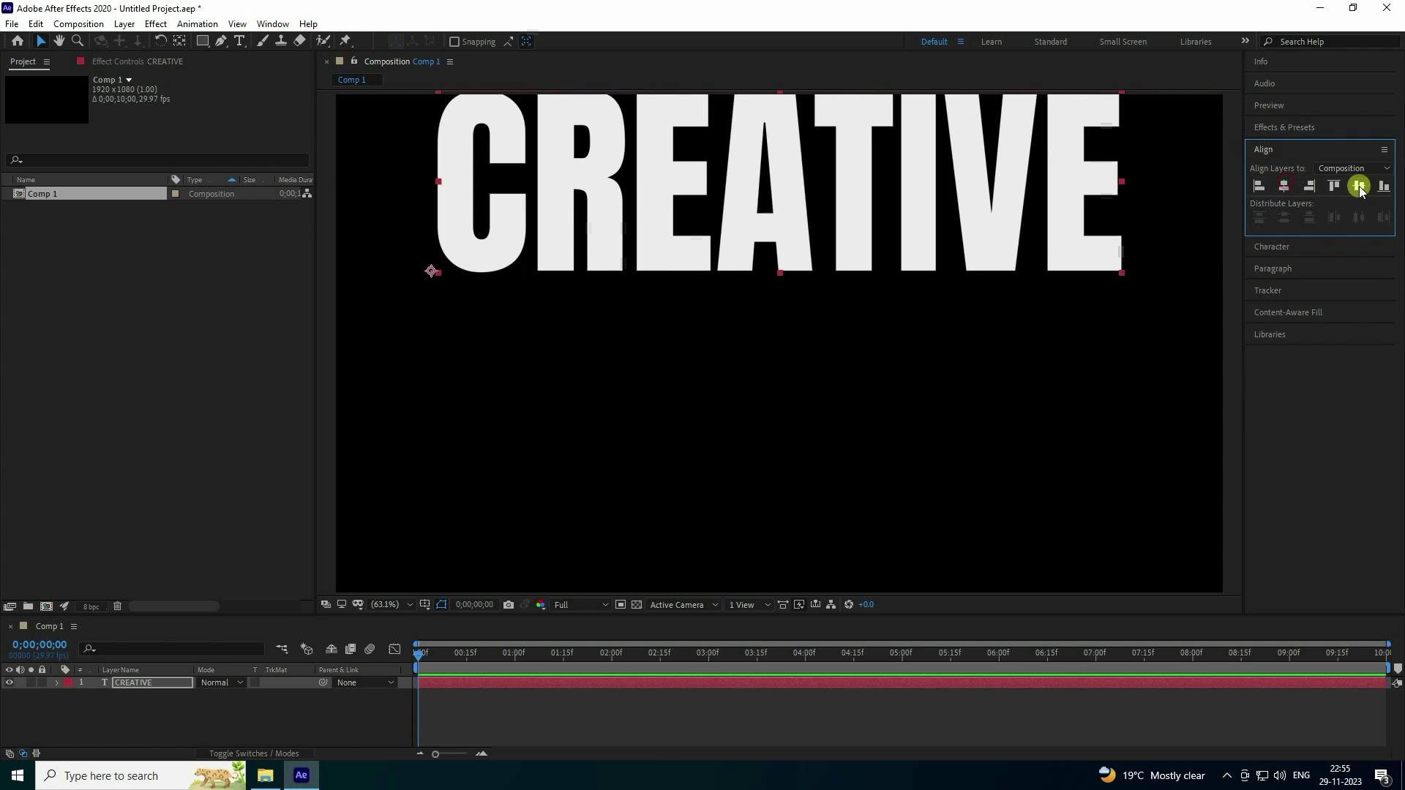
left_click(1359, 186)
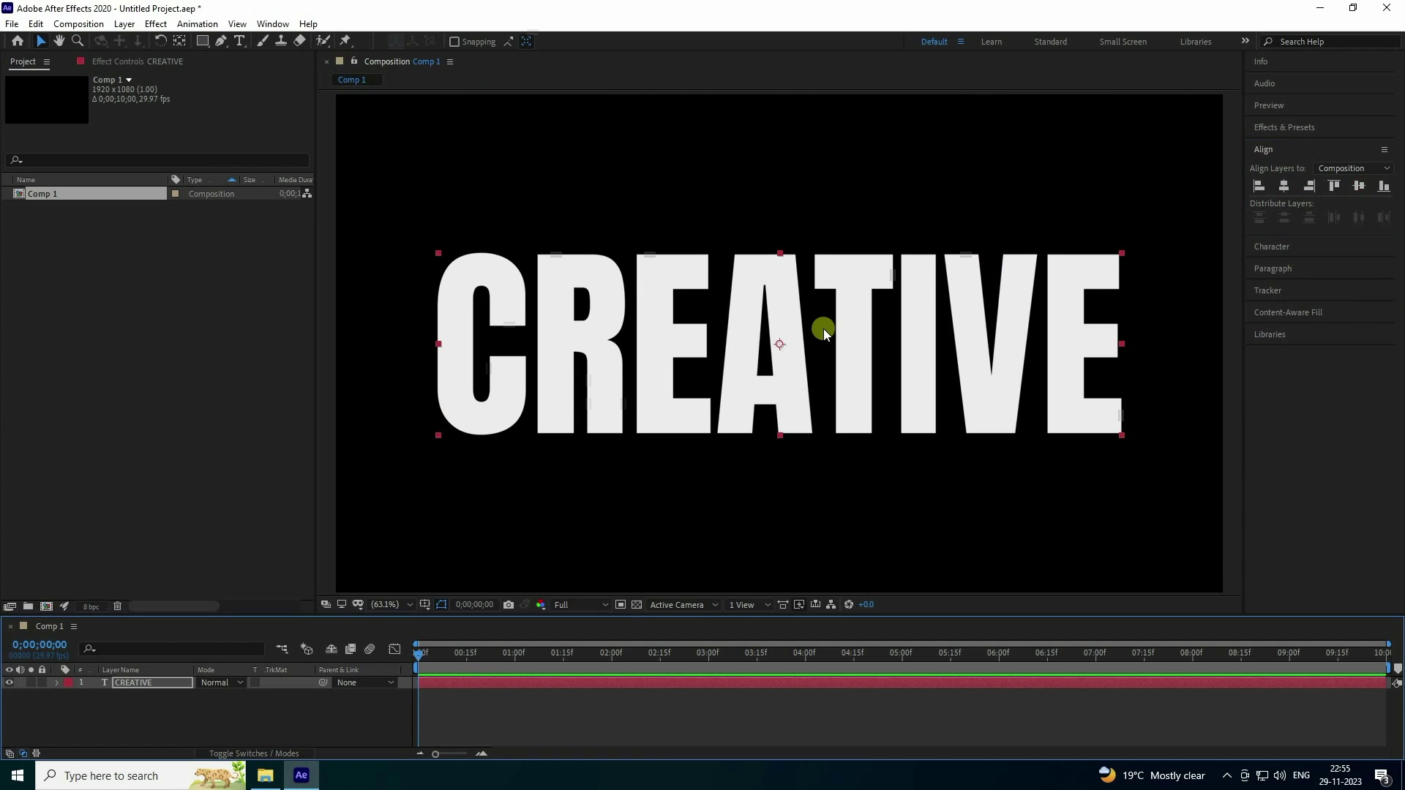
key("ctrl+alt+Home")
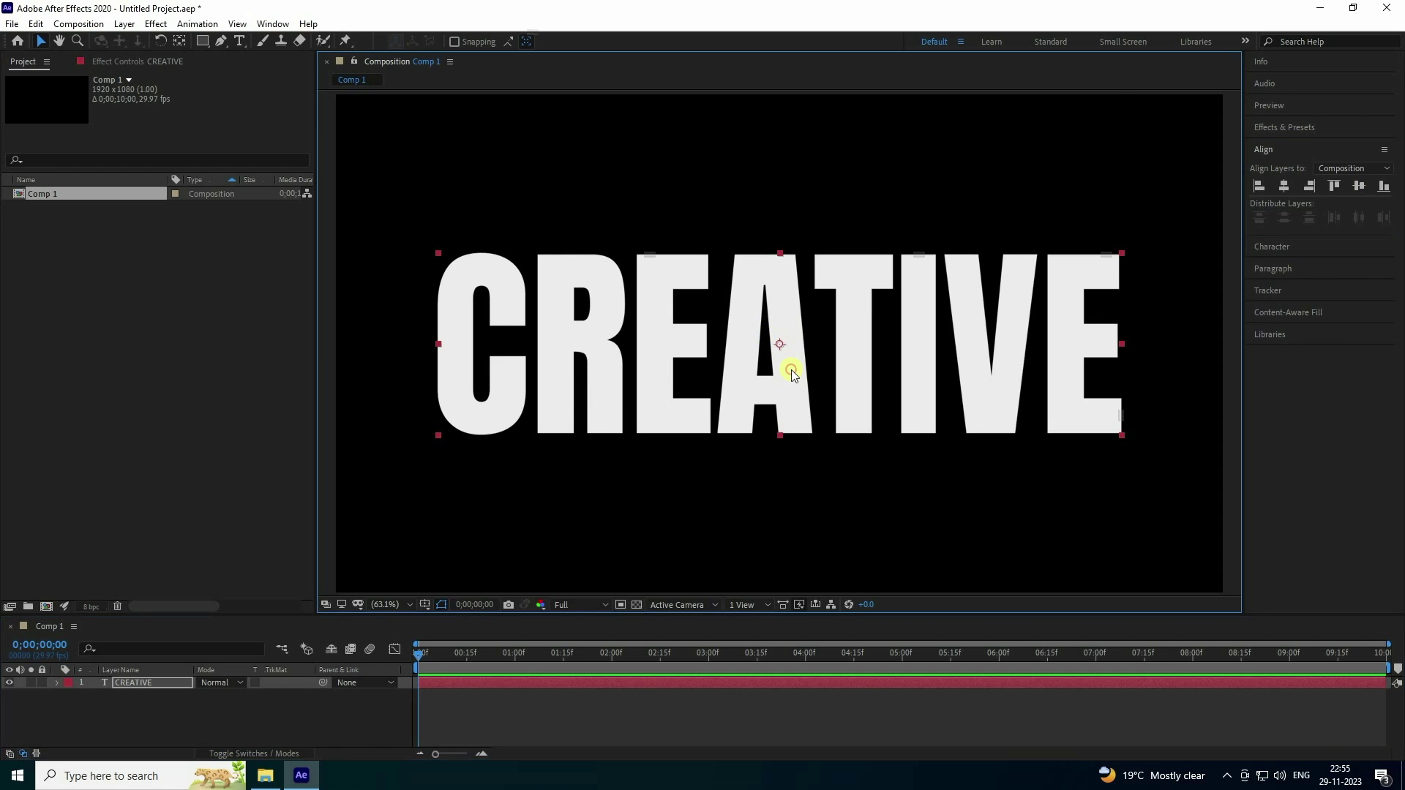
left_click_drag(792, 370, 786, 284)
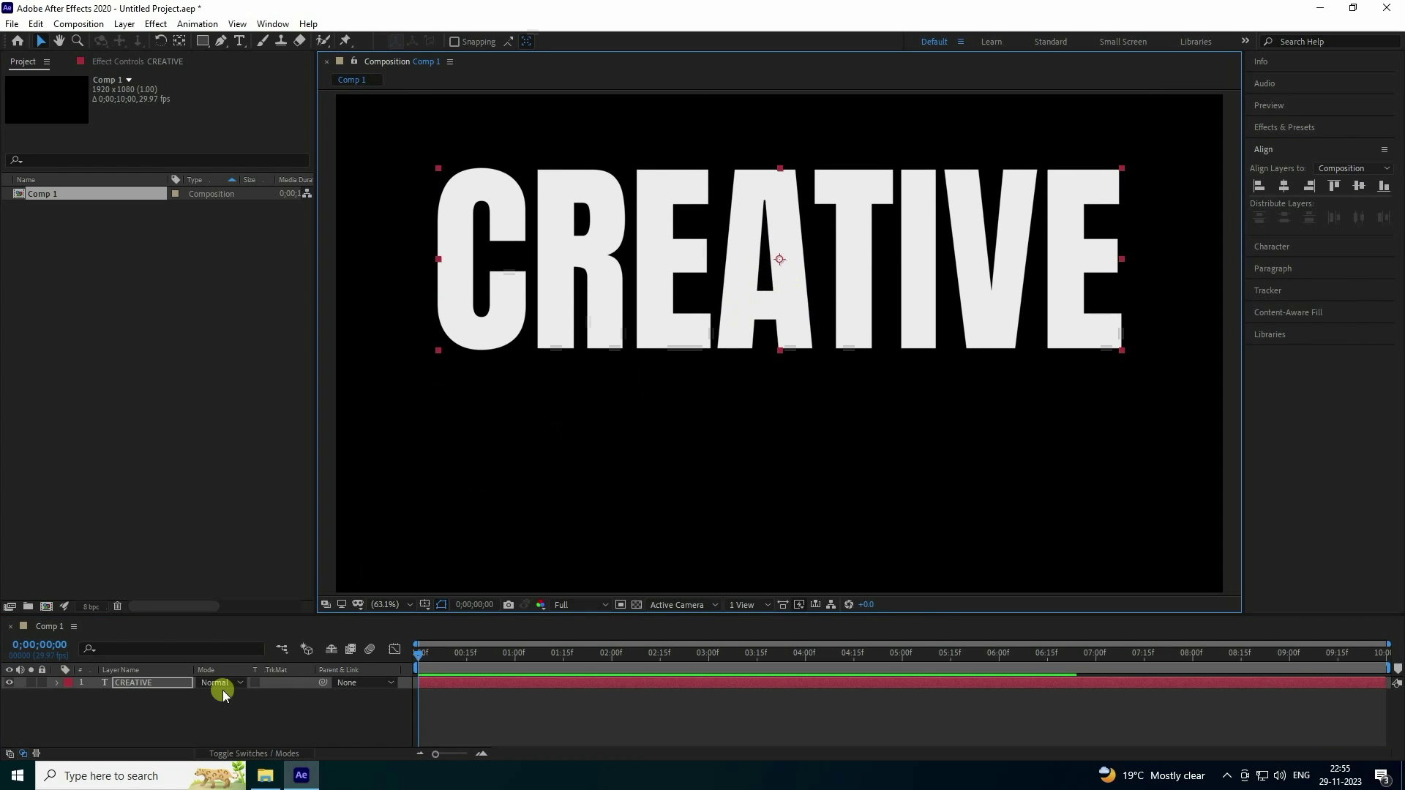
Duplicate the CREATIVE text layer and place the copy directly below the original.
left_click(134, 684)
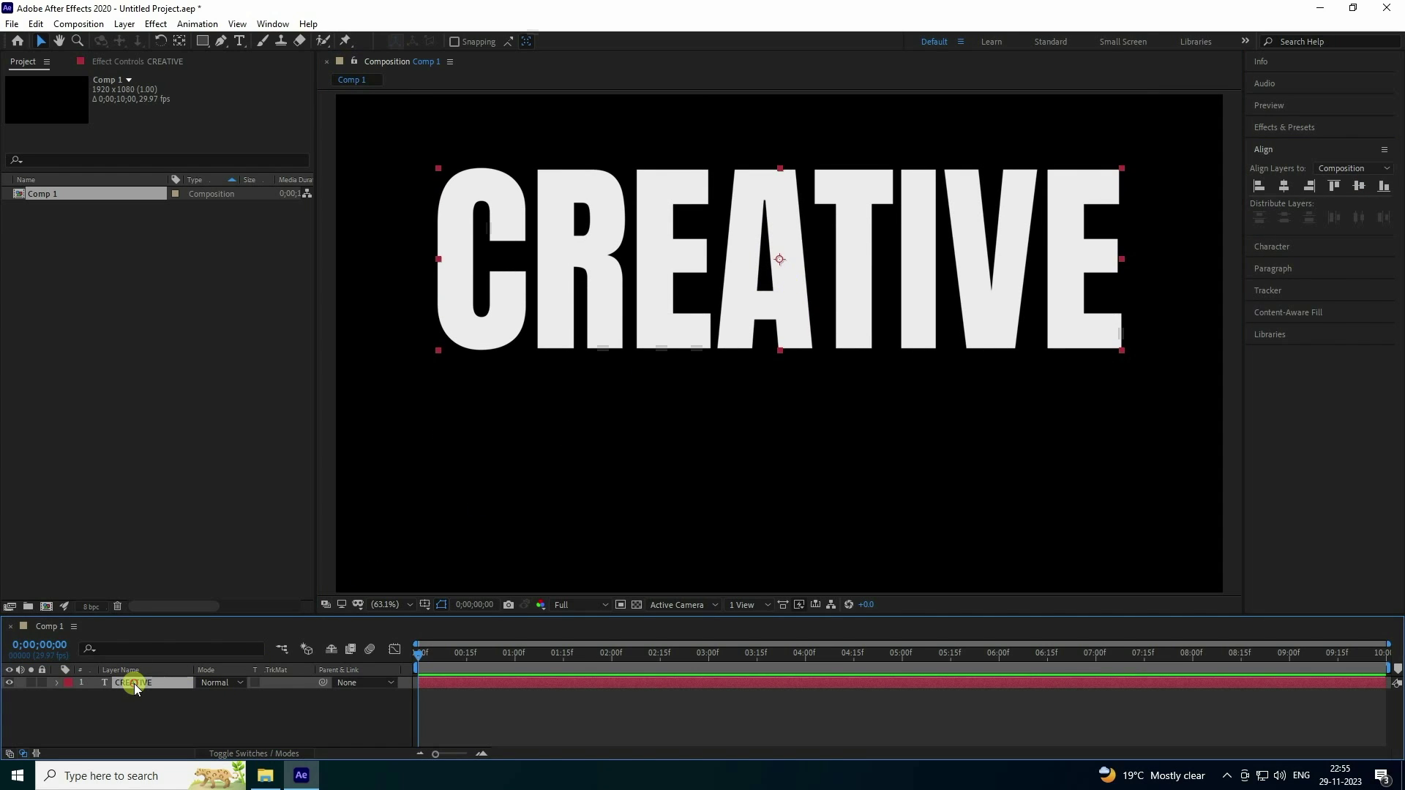
key("ctrl+d")
left_click_drag(606, 283, 605, 480)
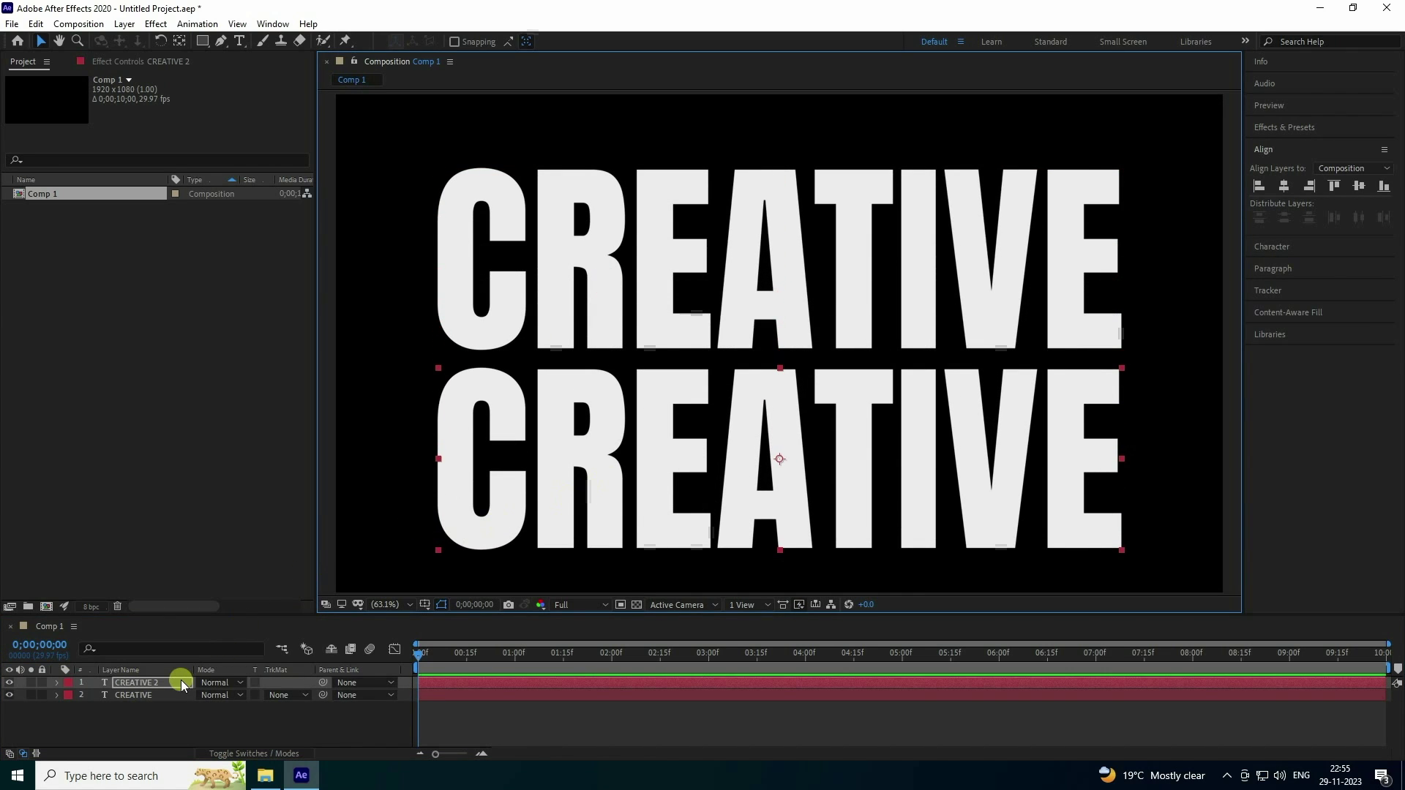
Replace the wording of the lower text layer with ANIMATION.
left_click(239, 41)
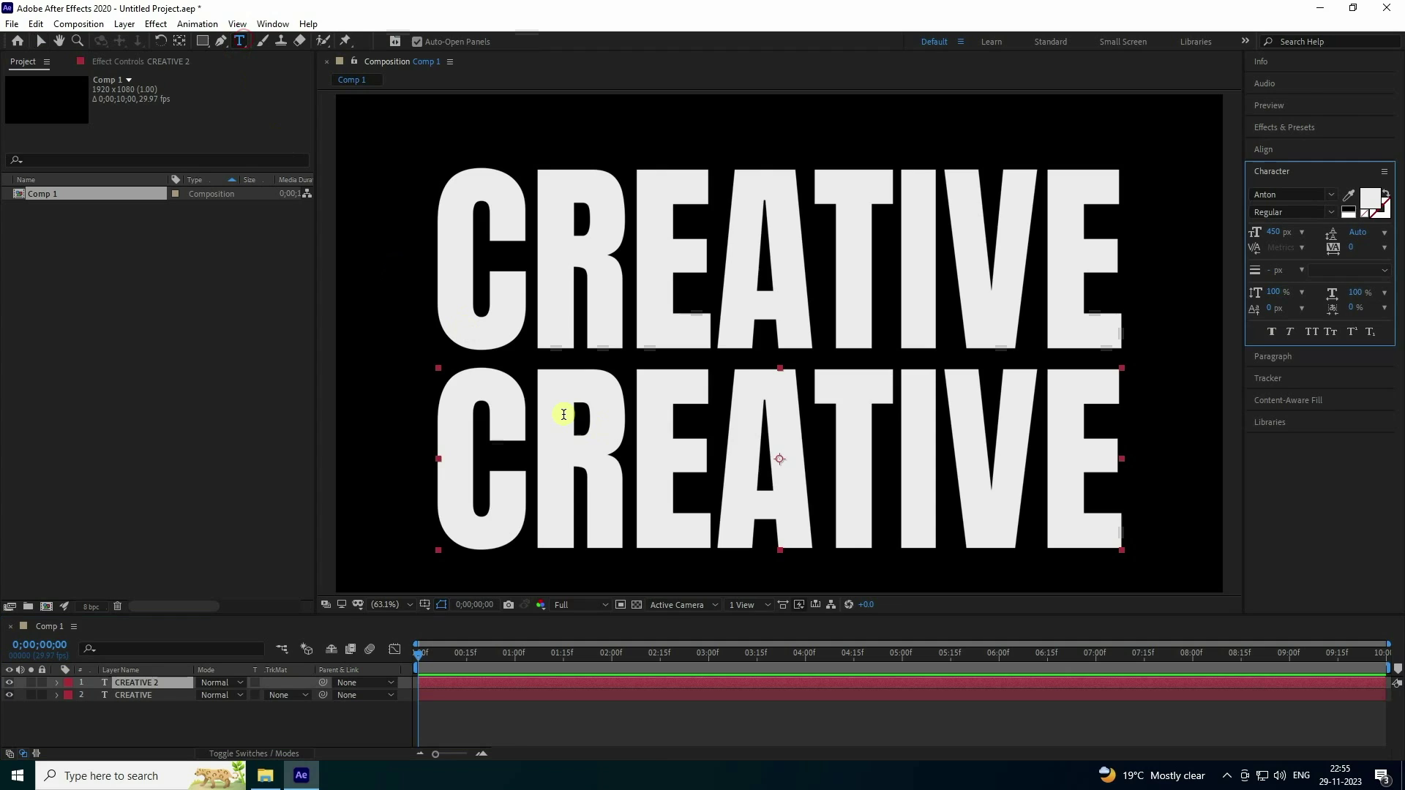
double_click(564, 414)
type("ANIMAT")
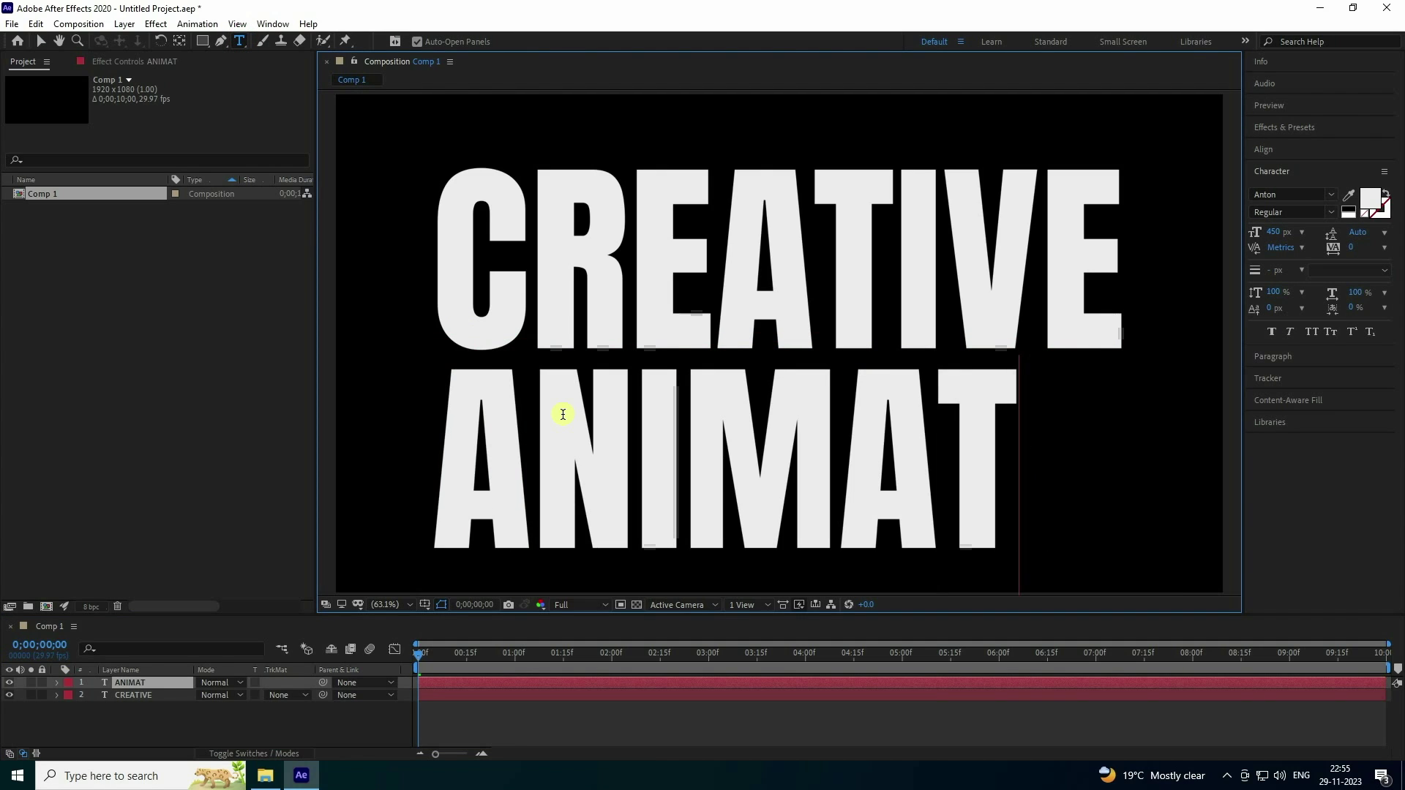
type("ION")
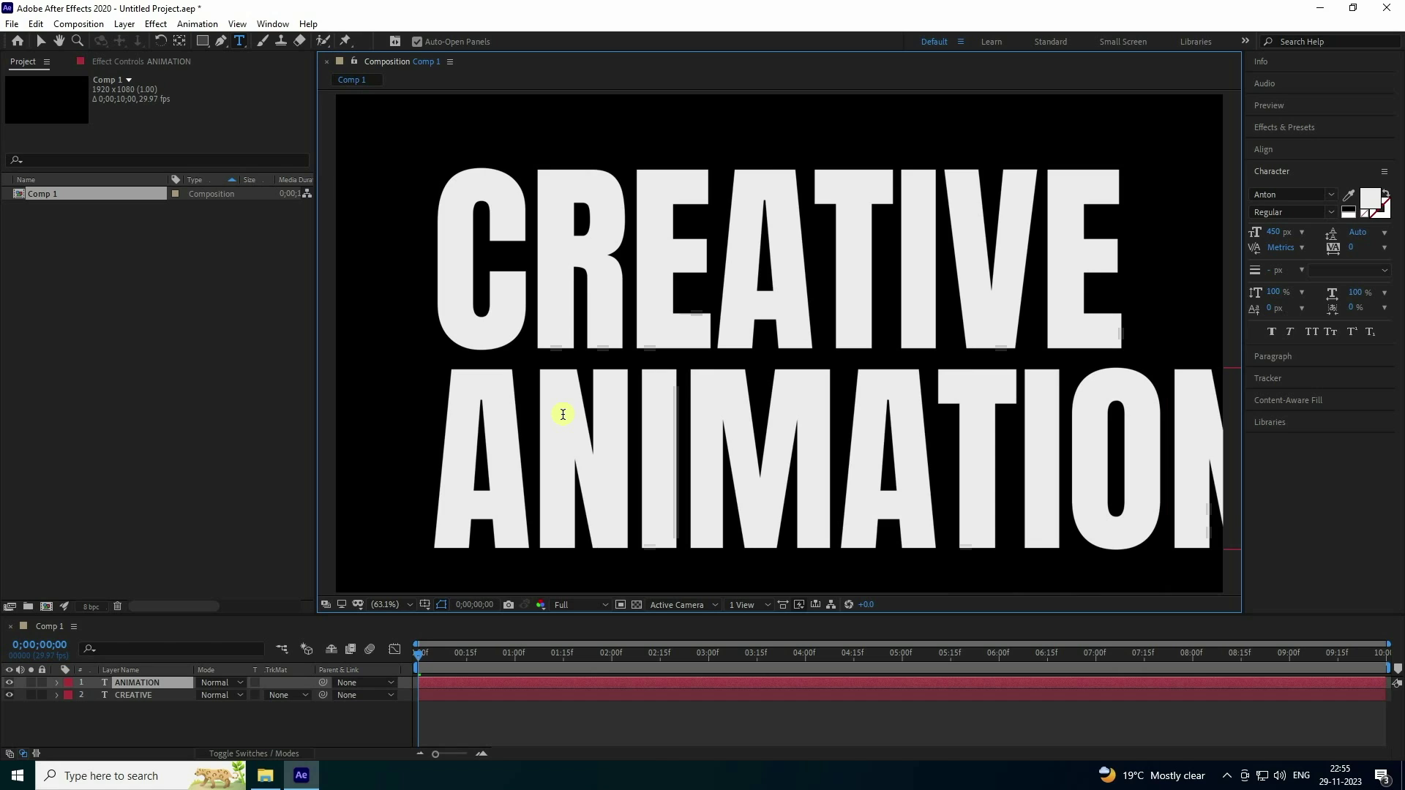
left_click(37, 41)
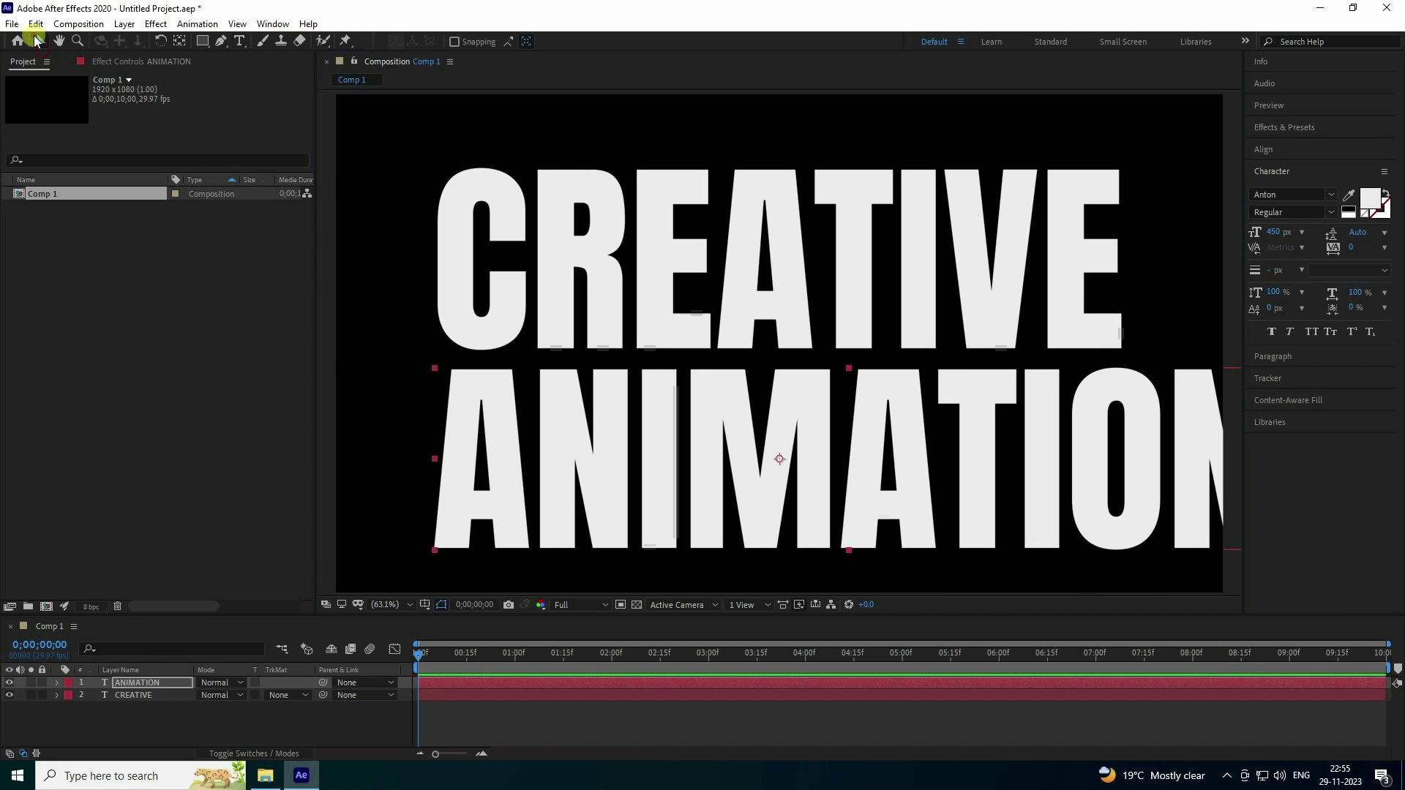
Set the font size of the ANIMATION text to 300 px.
left_click(810, 440)
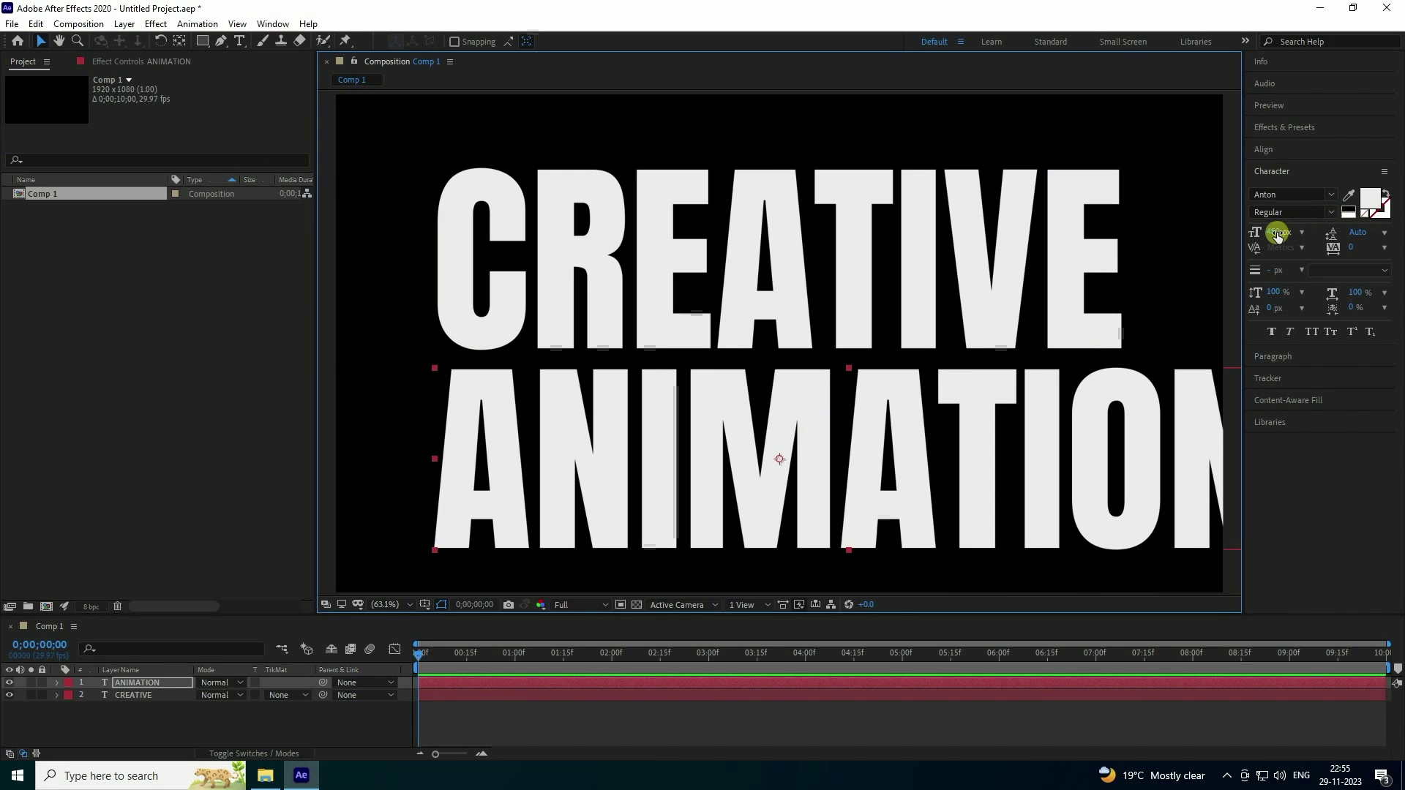
left_click_drag(1278, 235, 1208, 251)
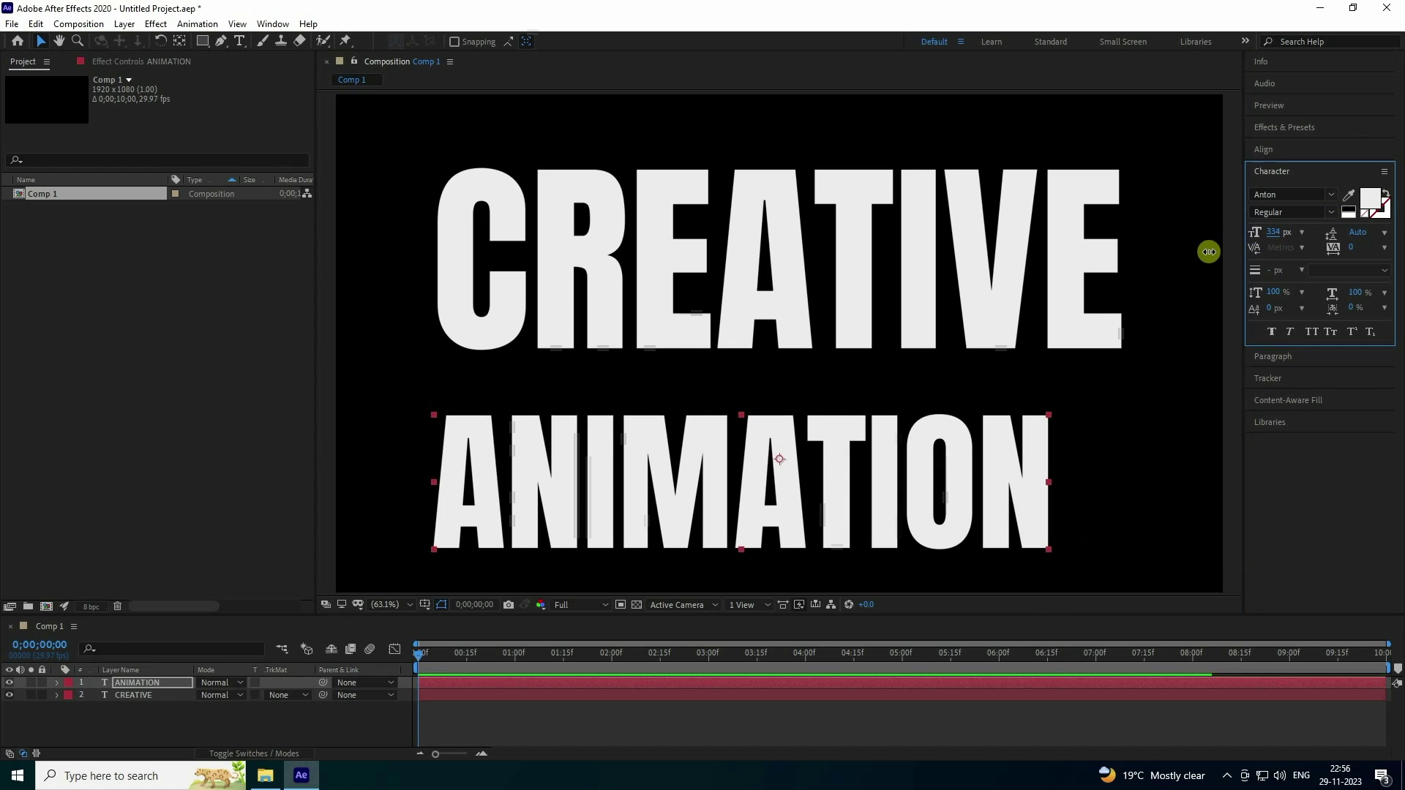
left_click(1275, 231)
type("300")
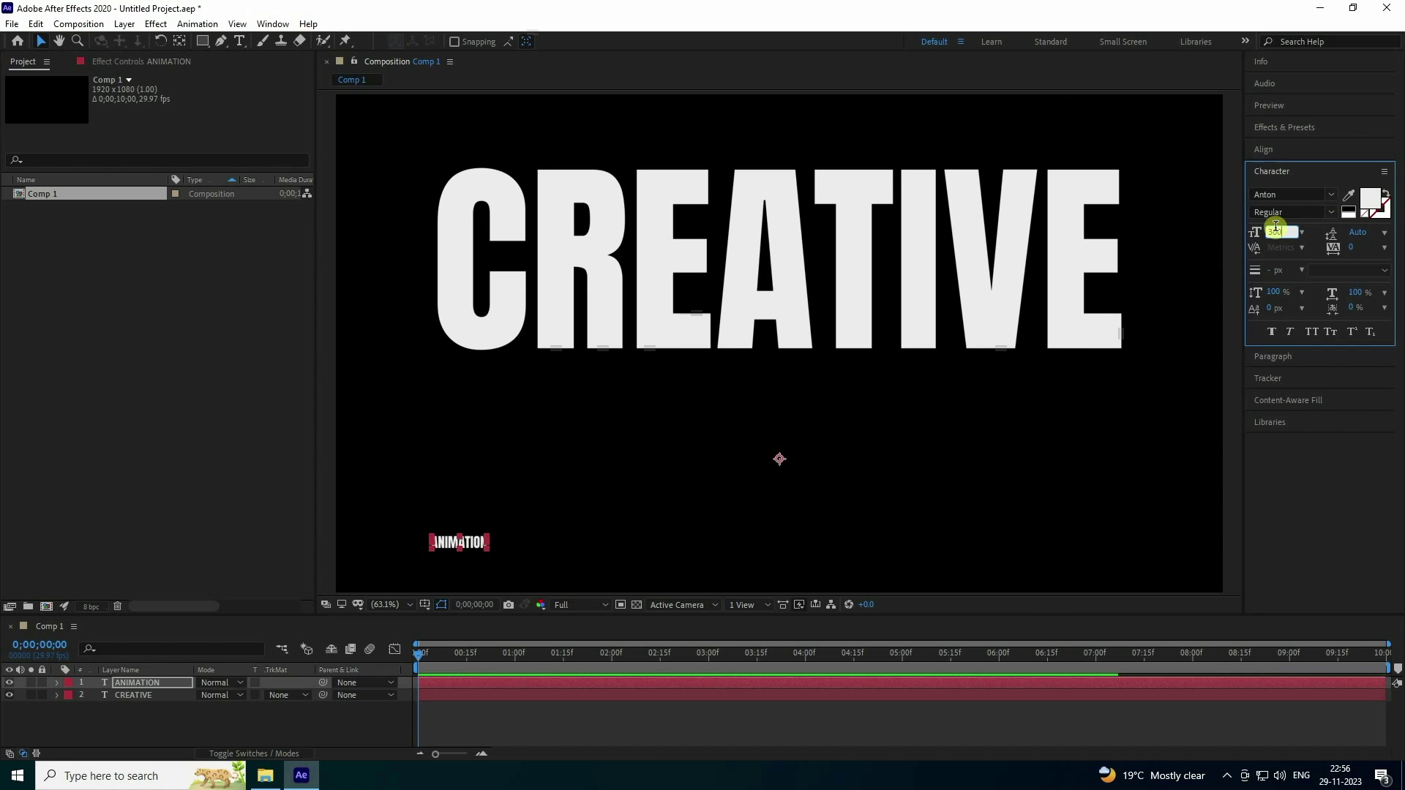
key("Return")
Center the ANIMATION text horizontally, move it up close beneath CREATIVE, and center its anchor point.
left_click(1265, 148)
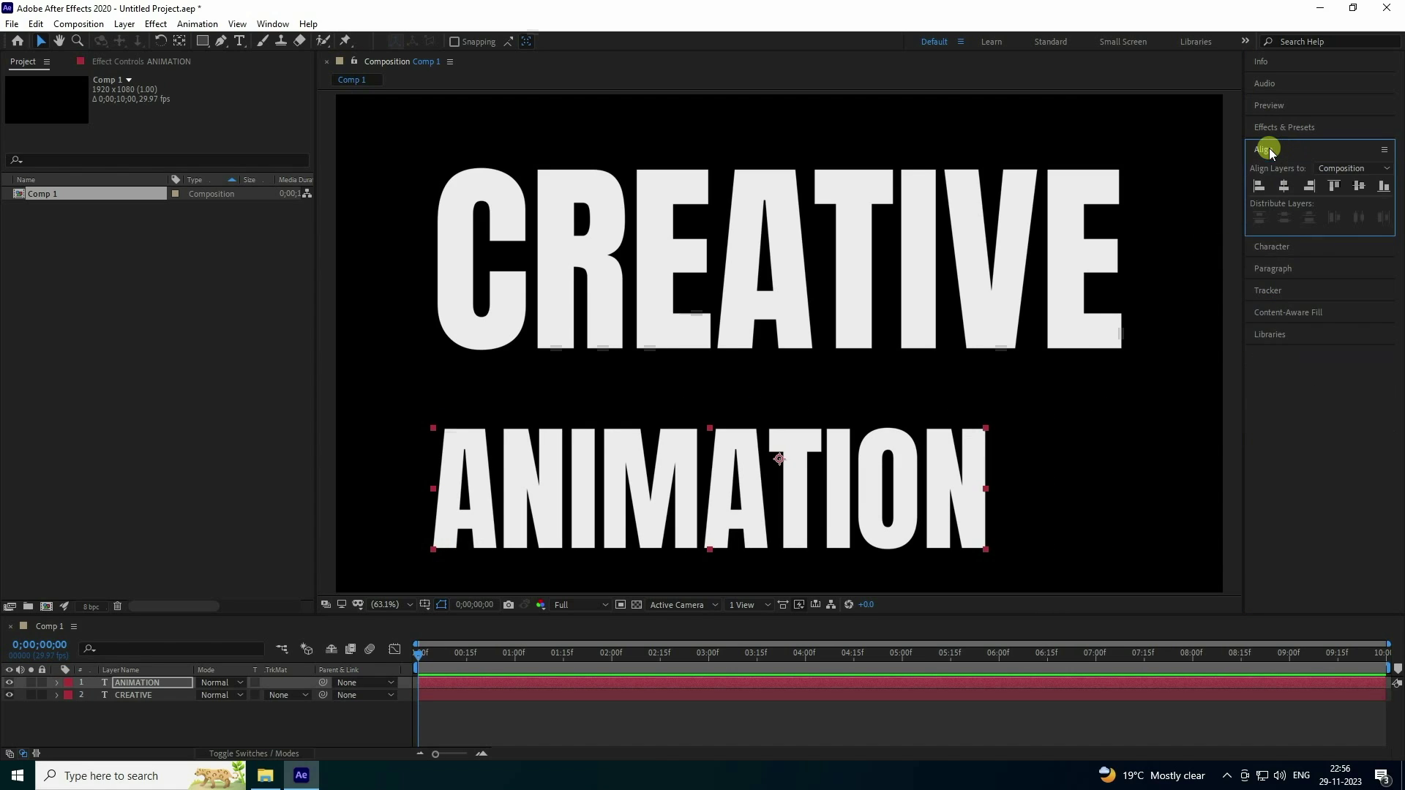
left_click(1285, 185)
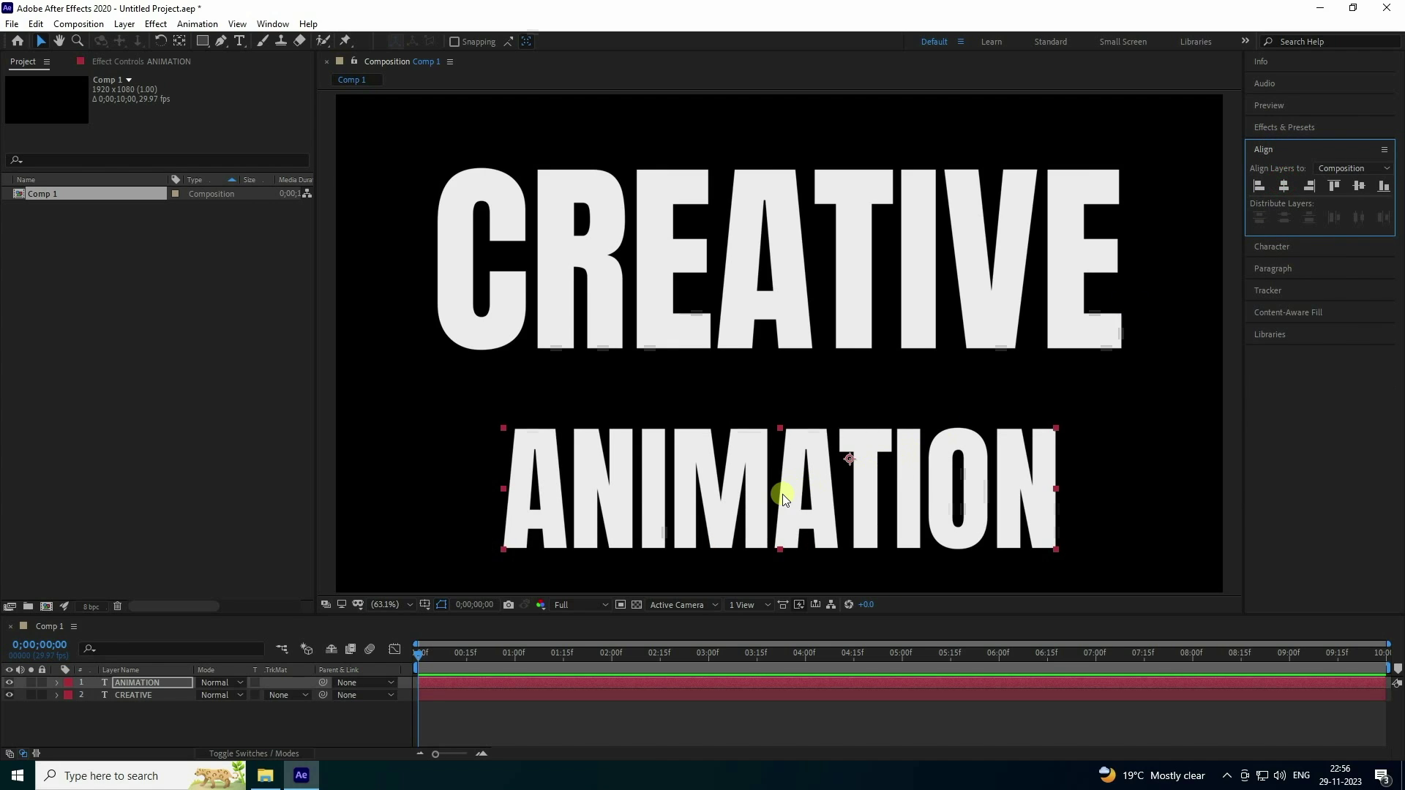
left_click_drag(783, 494, 821, 430)
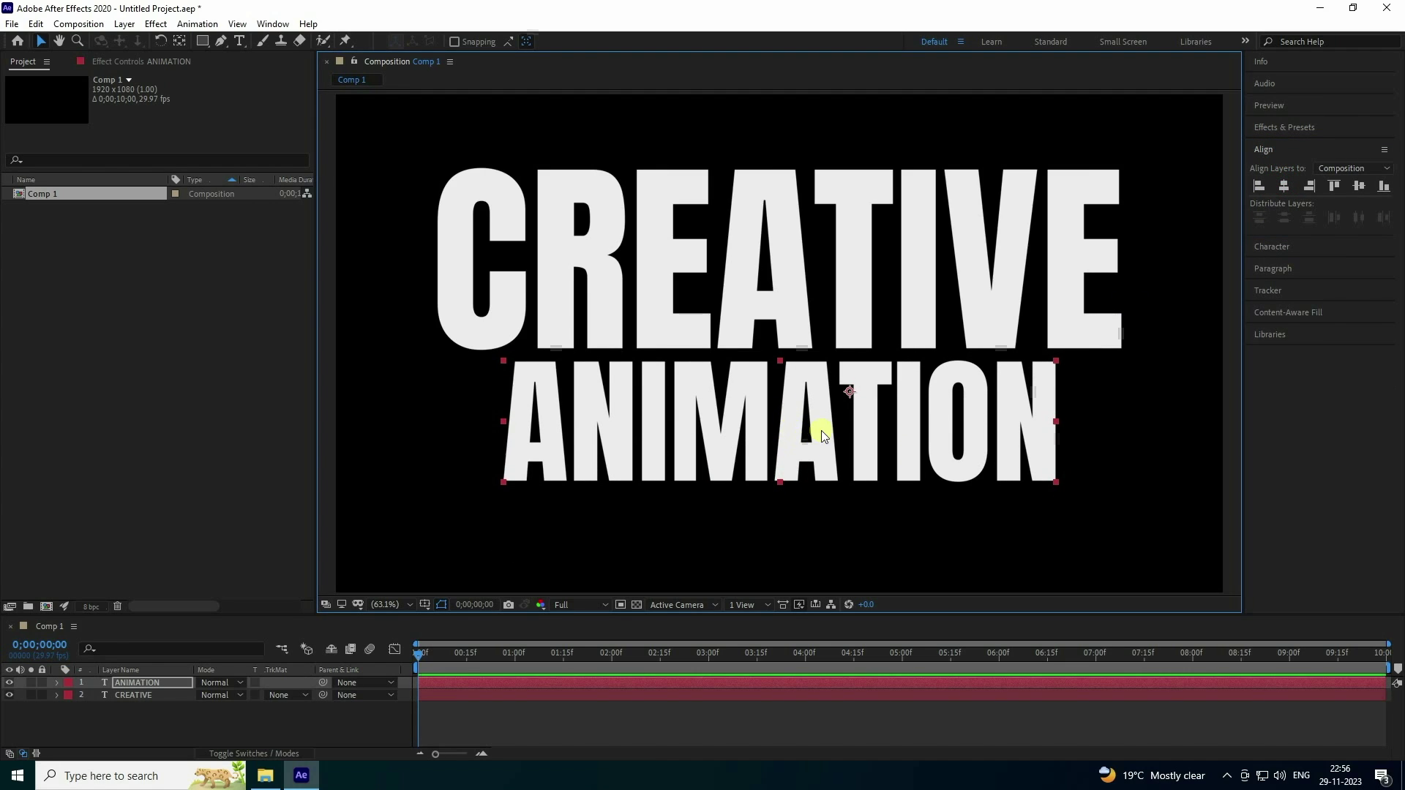
key("ctrl+alt+Home")
scroll(659, 393, "down", 3)
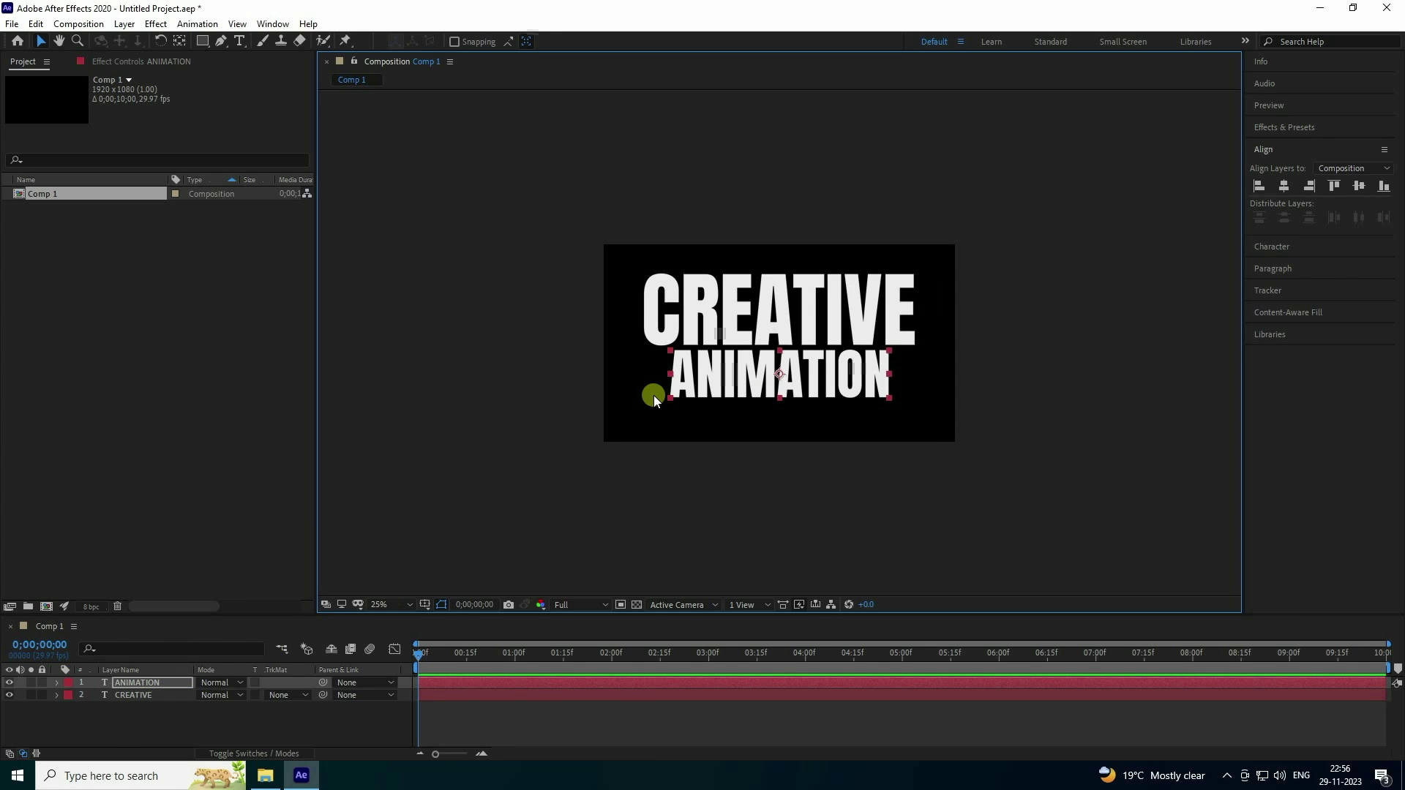
scroll(653, 395, "up", 4)
scroll(644, 398, "down", 2)
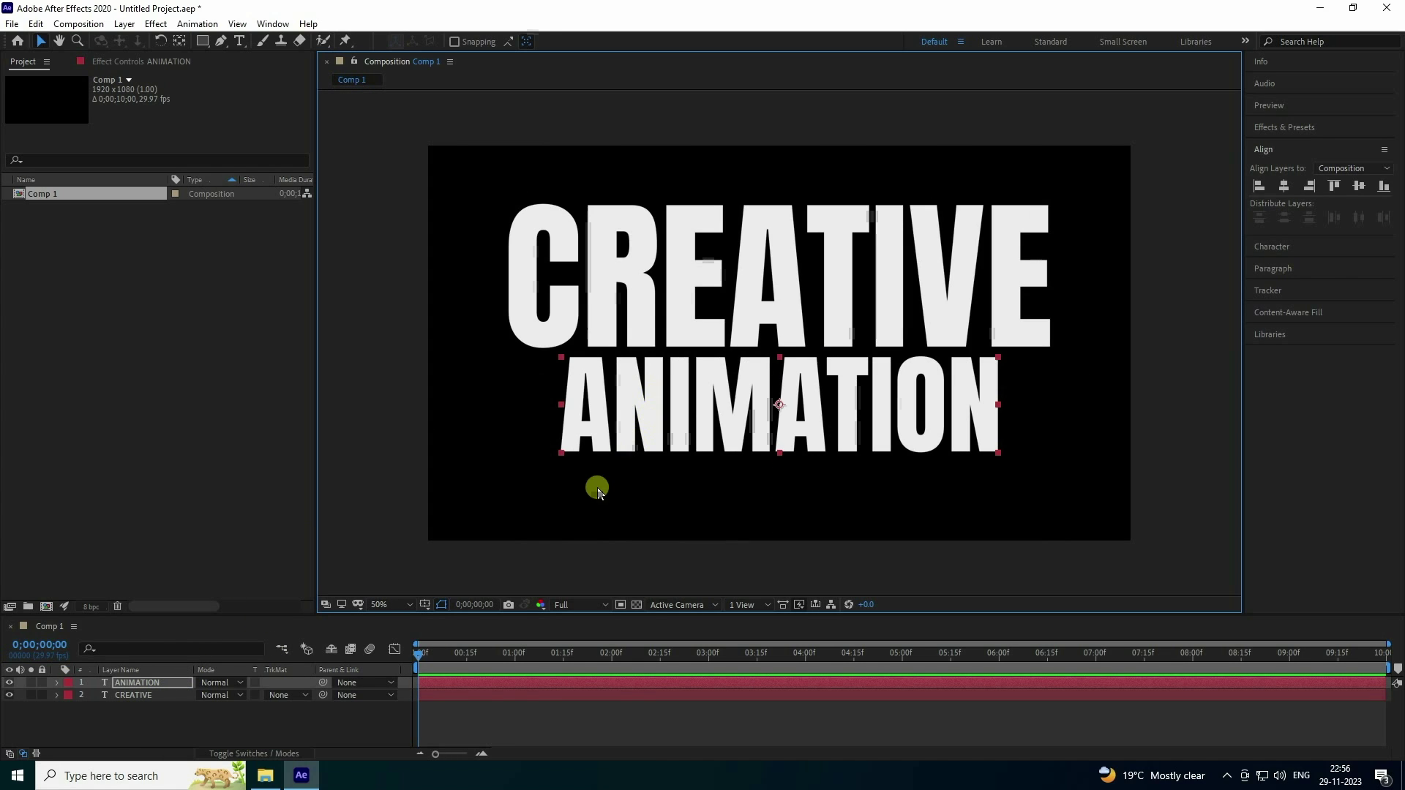
Apply the Raining Characters In text animation preset to the CREATIVE layer and preview the animation.
left_click(147, 708)
left_click(135, 695)
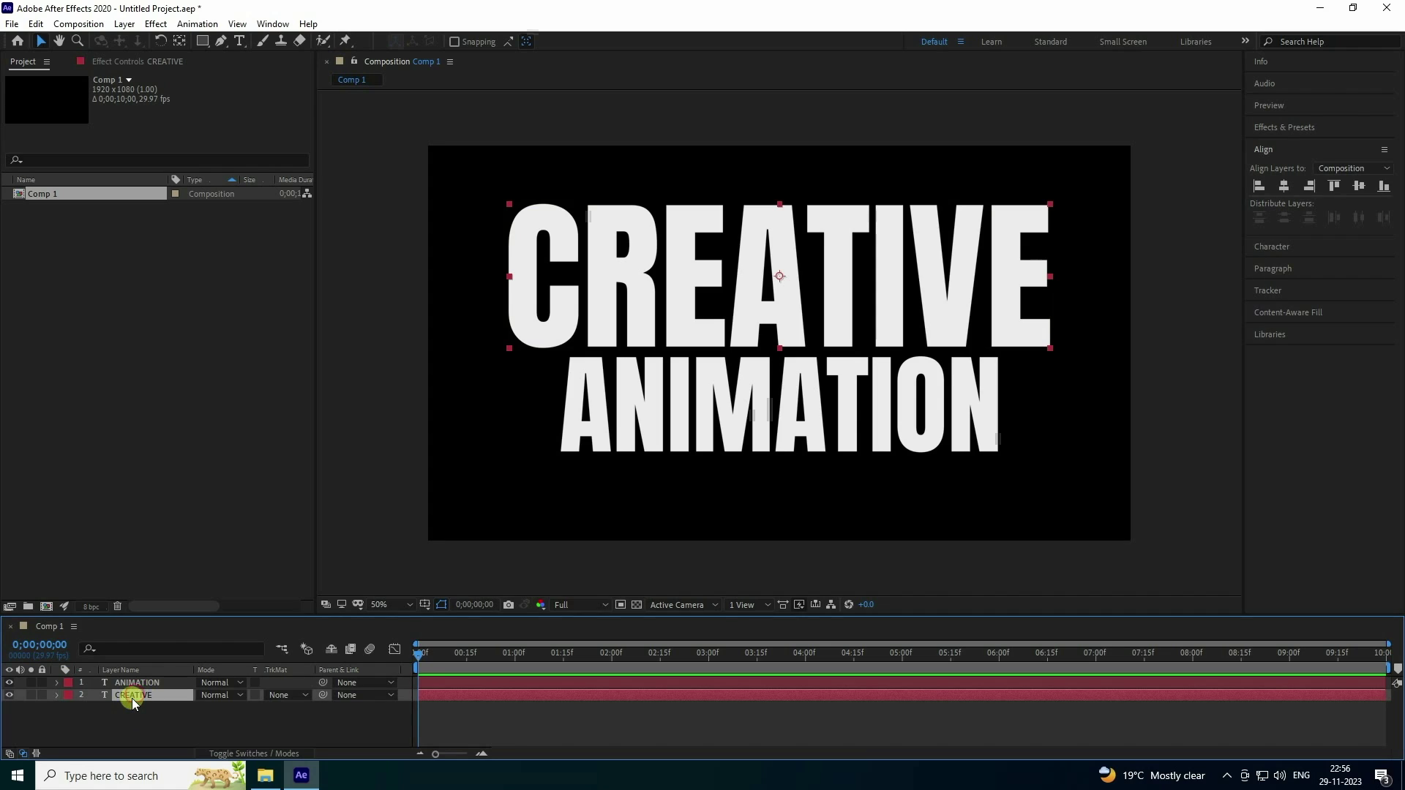
left_click(1277, 128)
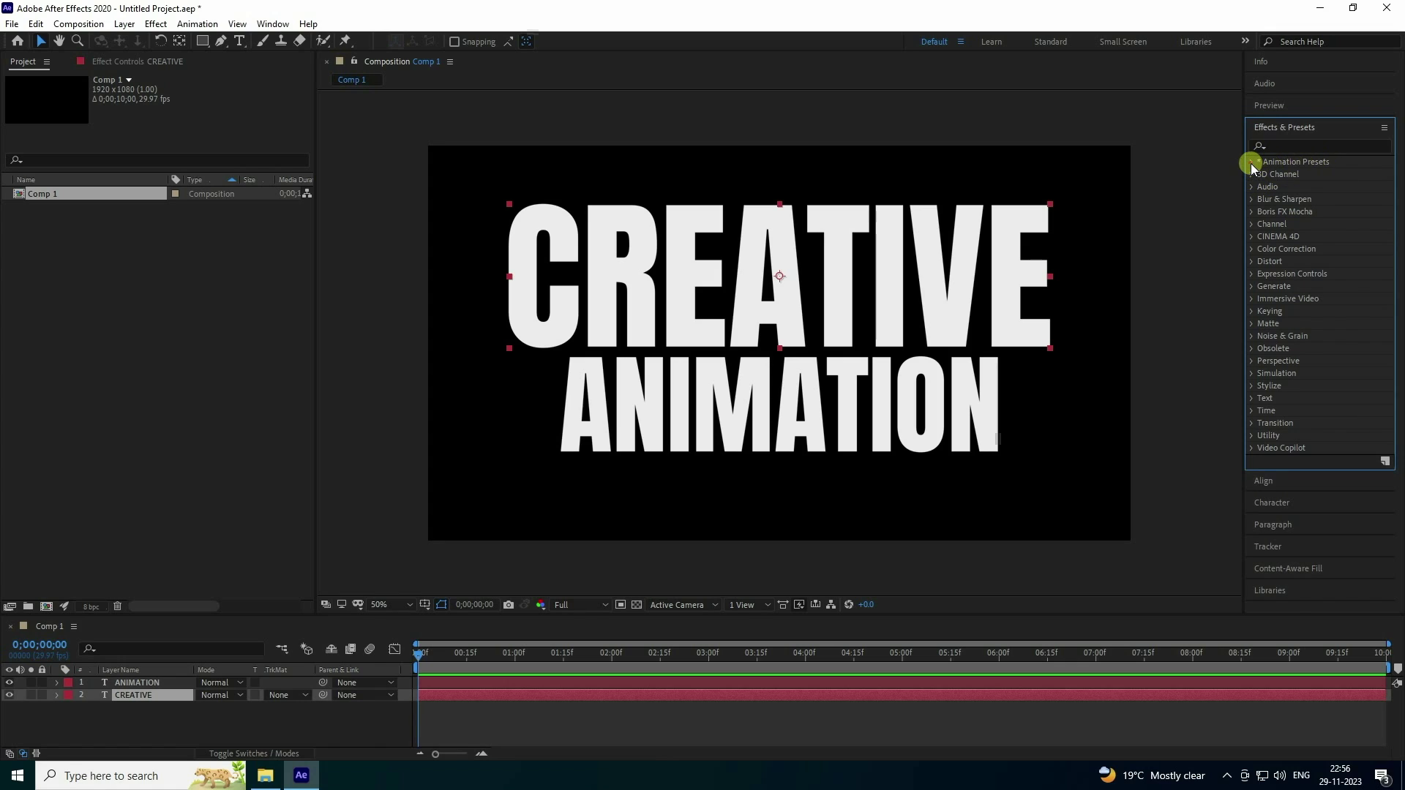
left_click(1251, 163)
left_click(1263, 274)
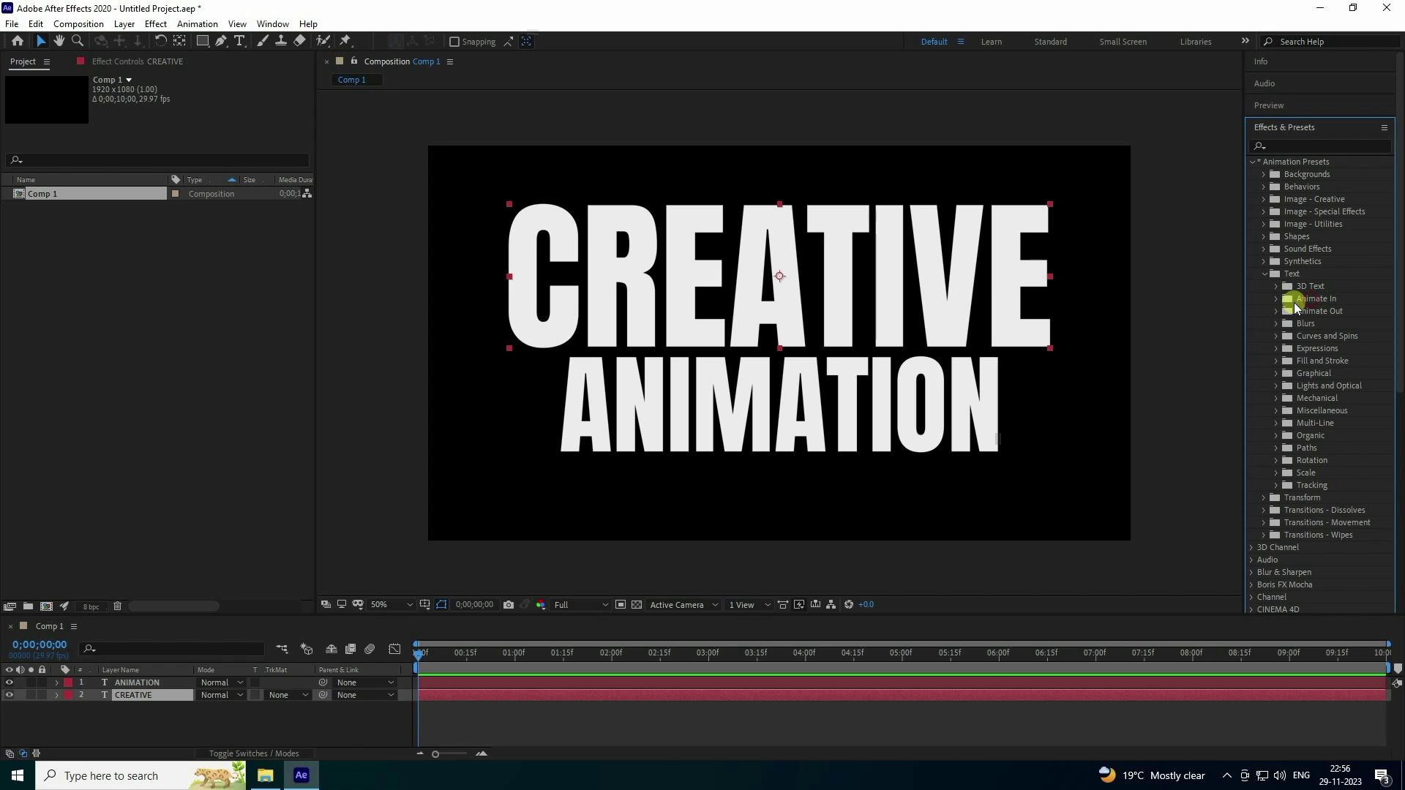
left_click(1275, 300)
scroll(1296, 367, "down", 5)
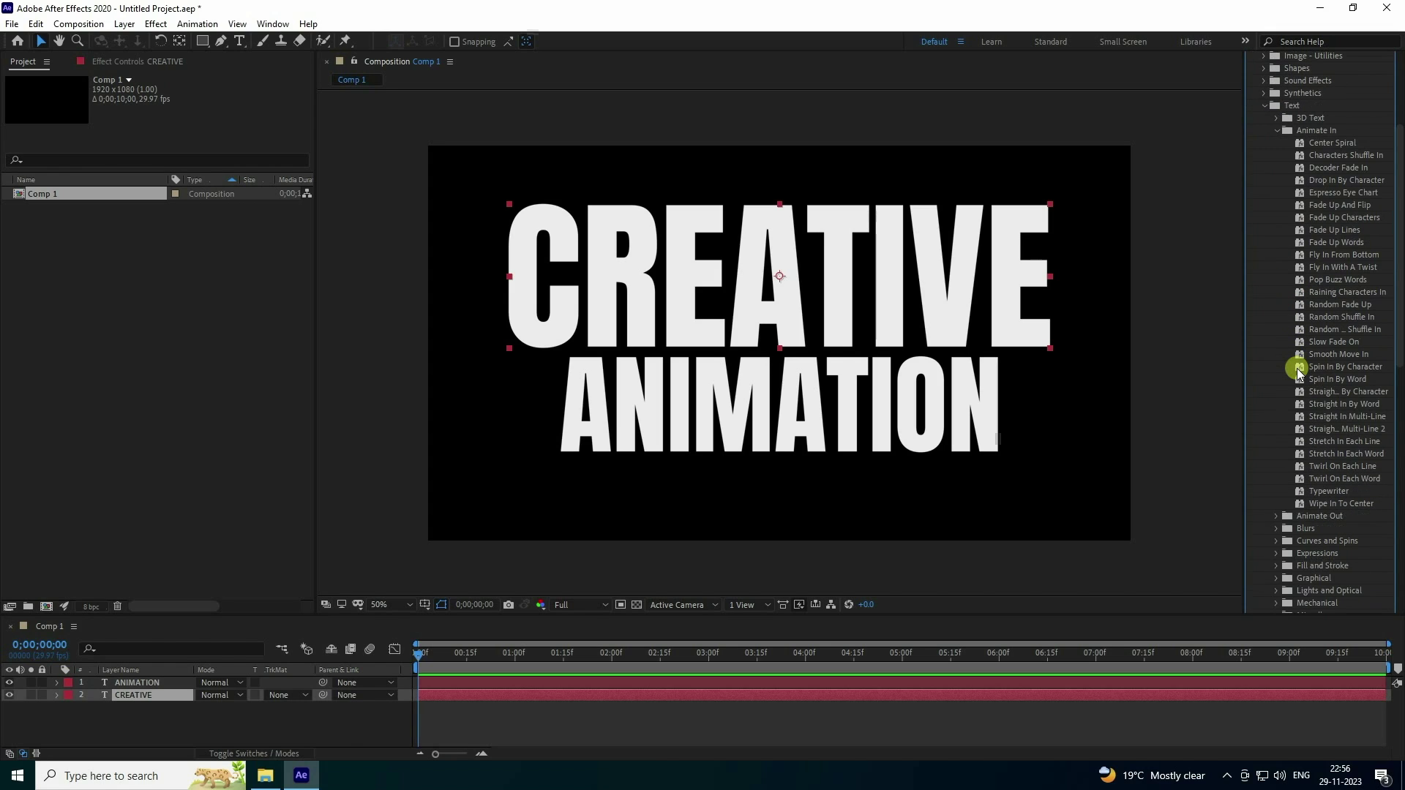
scroll(1296, 367, "up", 2)
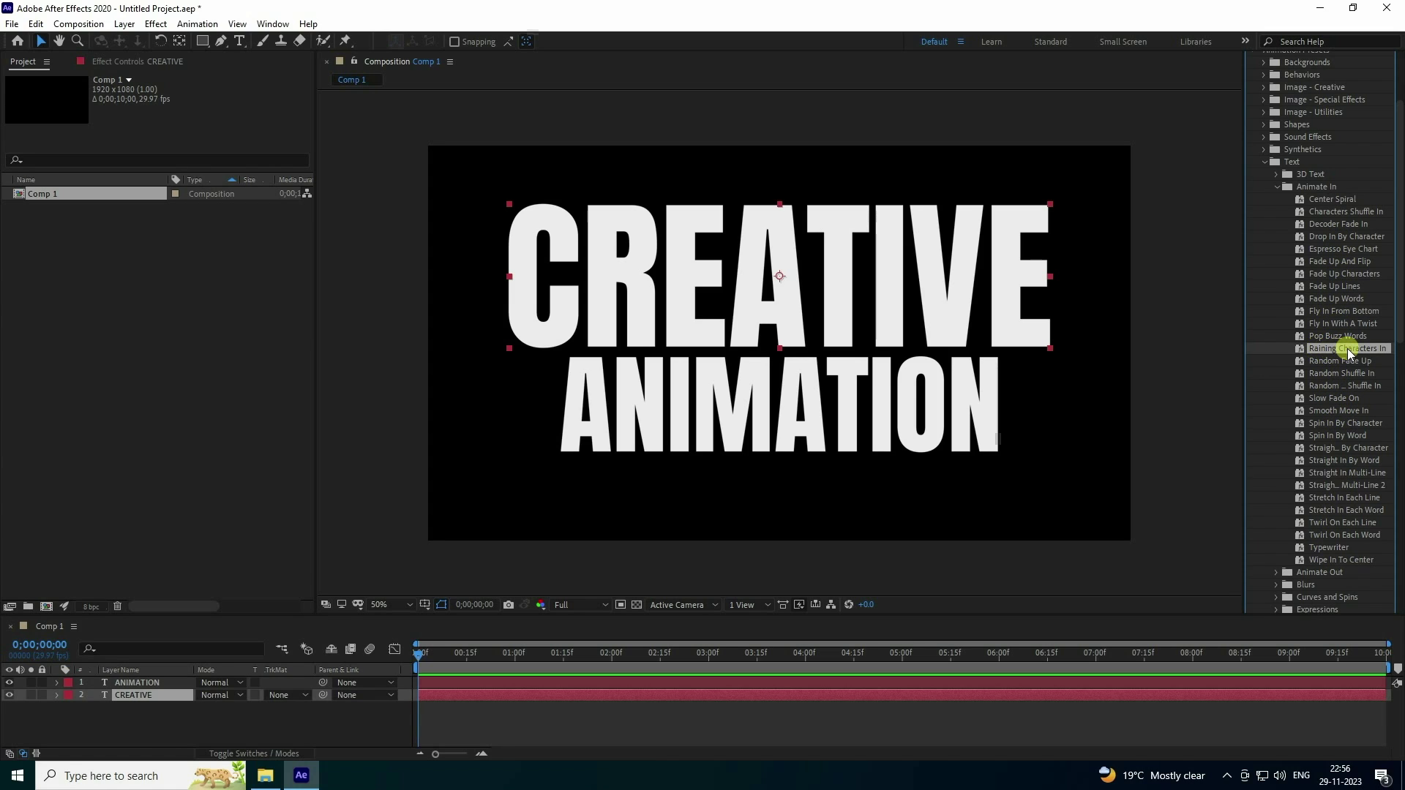
left_click_drag(1350, 347, 152, 696)
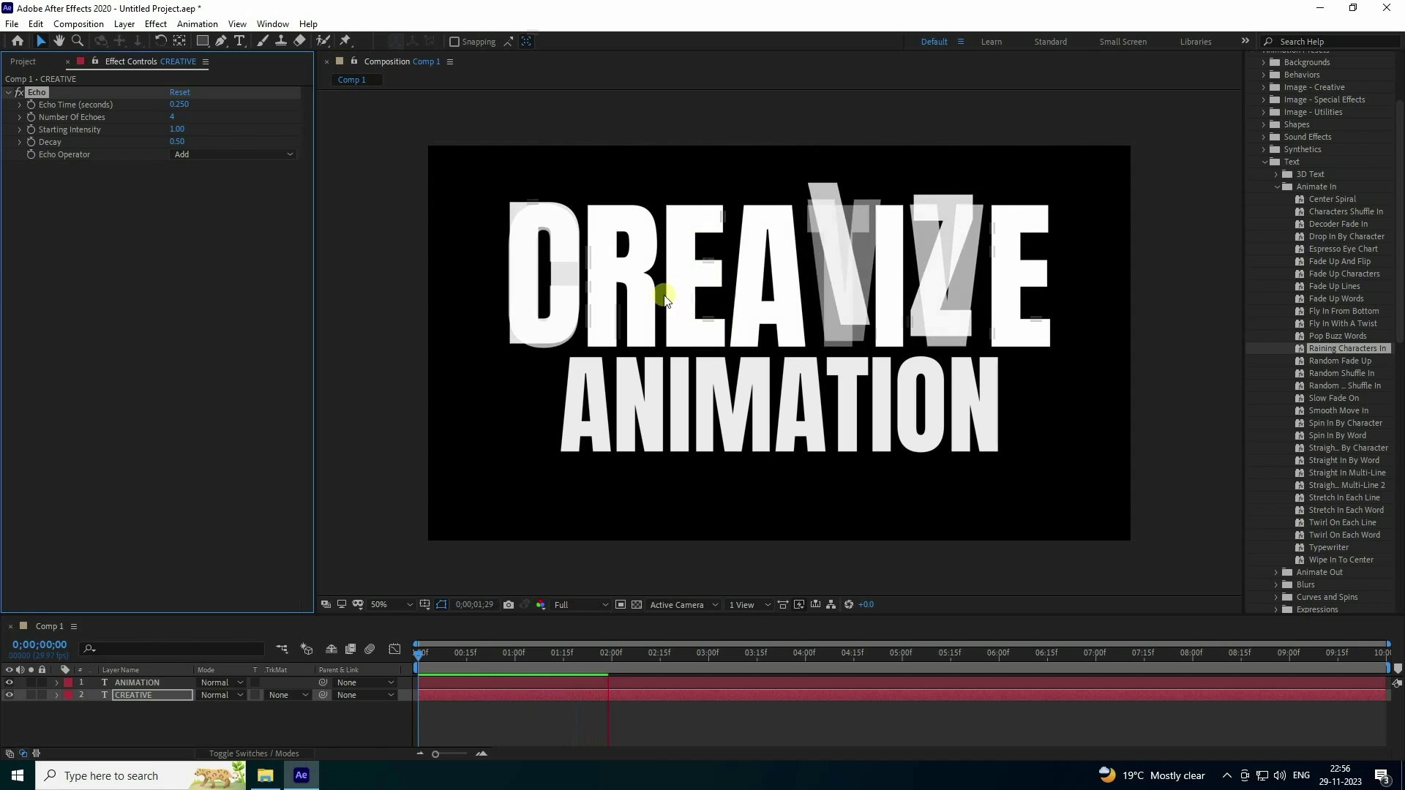
left_click(687, 656)
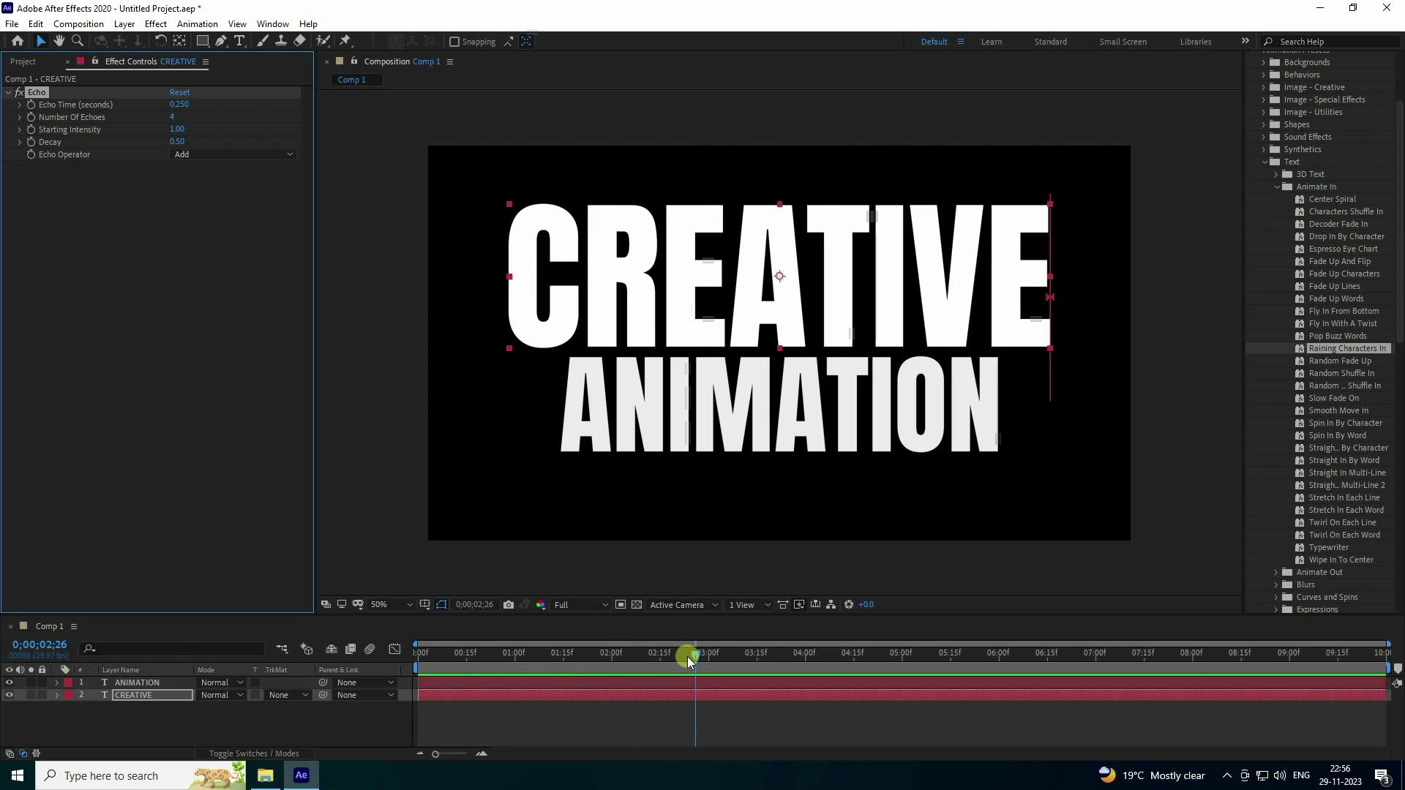
key("space")
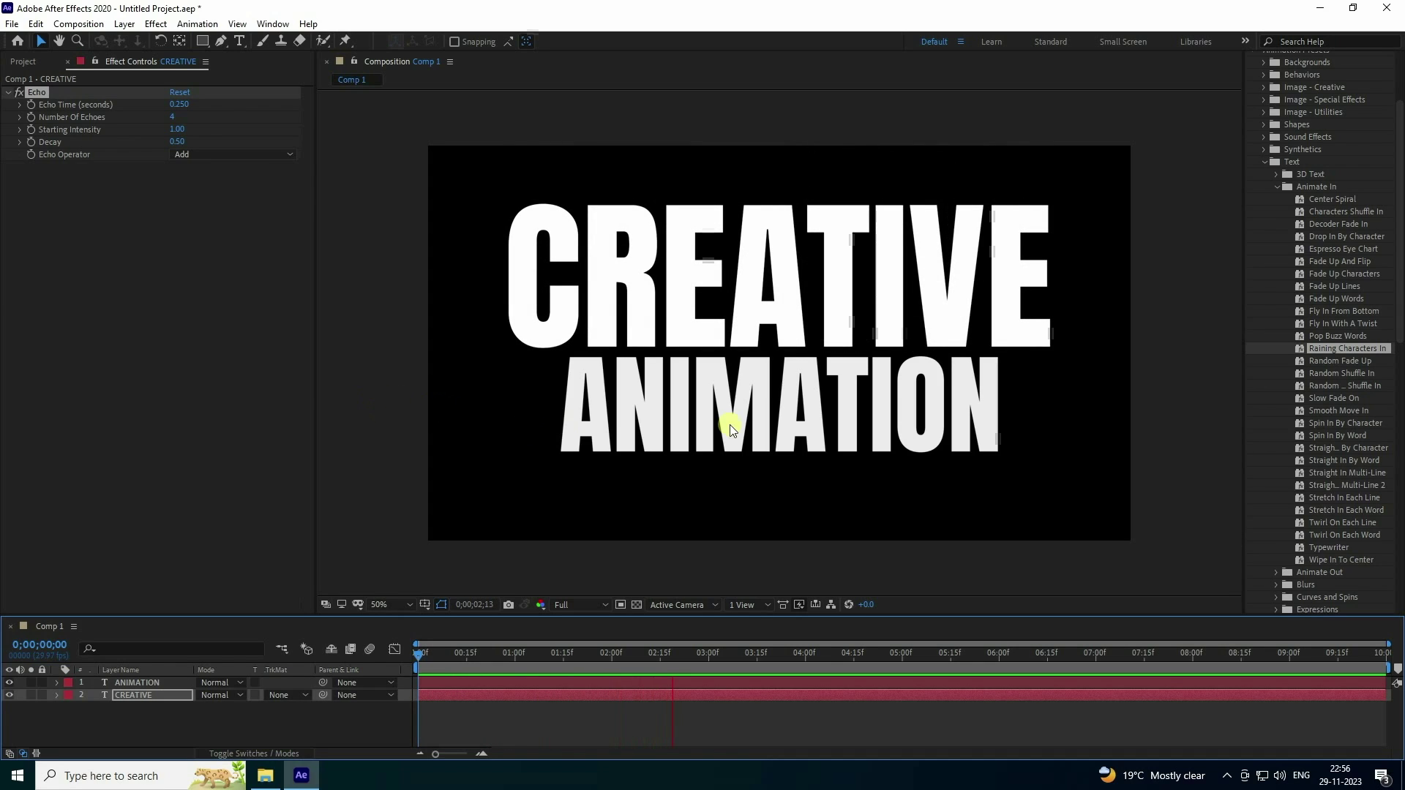
Apply the Raining Characters In text animation preset to the ANIMATION layer at the start of the composition and preview both words animating.
left_click_drag(1321, 349, 152, 681)
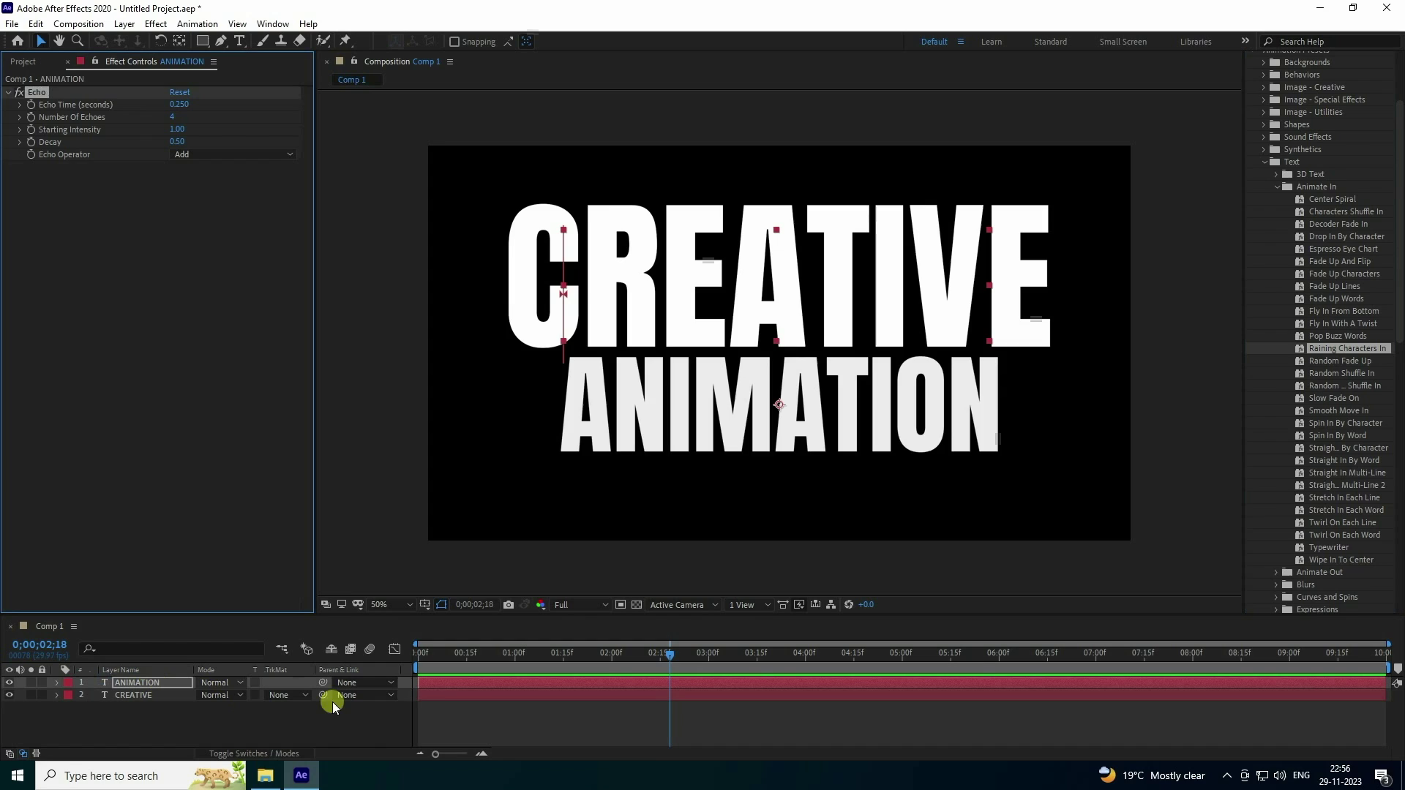
key("Home")
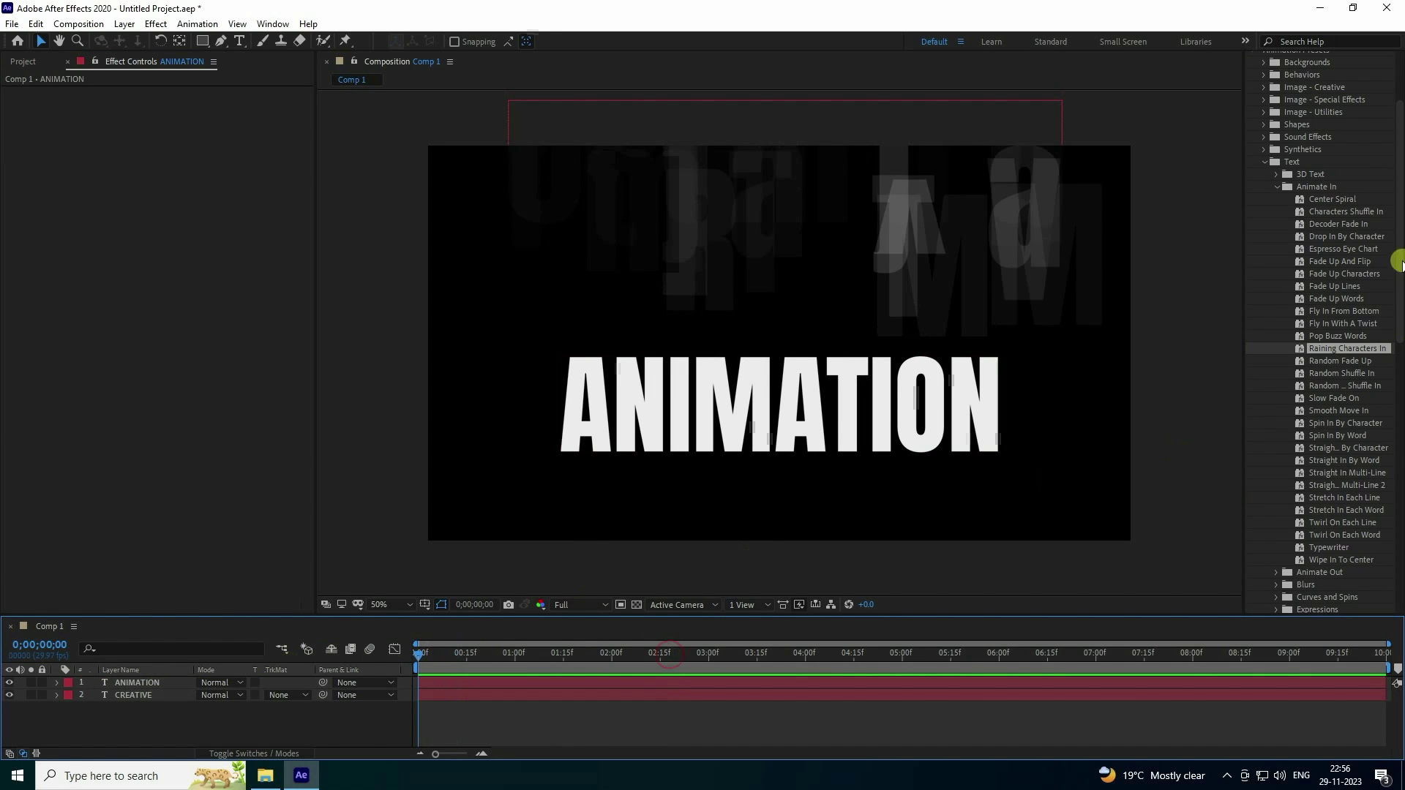
left_click_drag(1342, 349, 144, 679)
key("space")
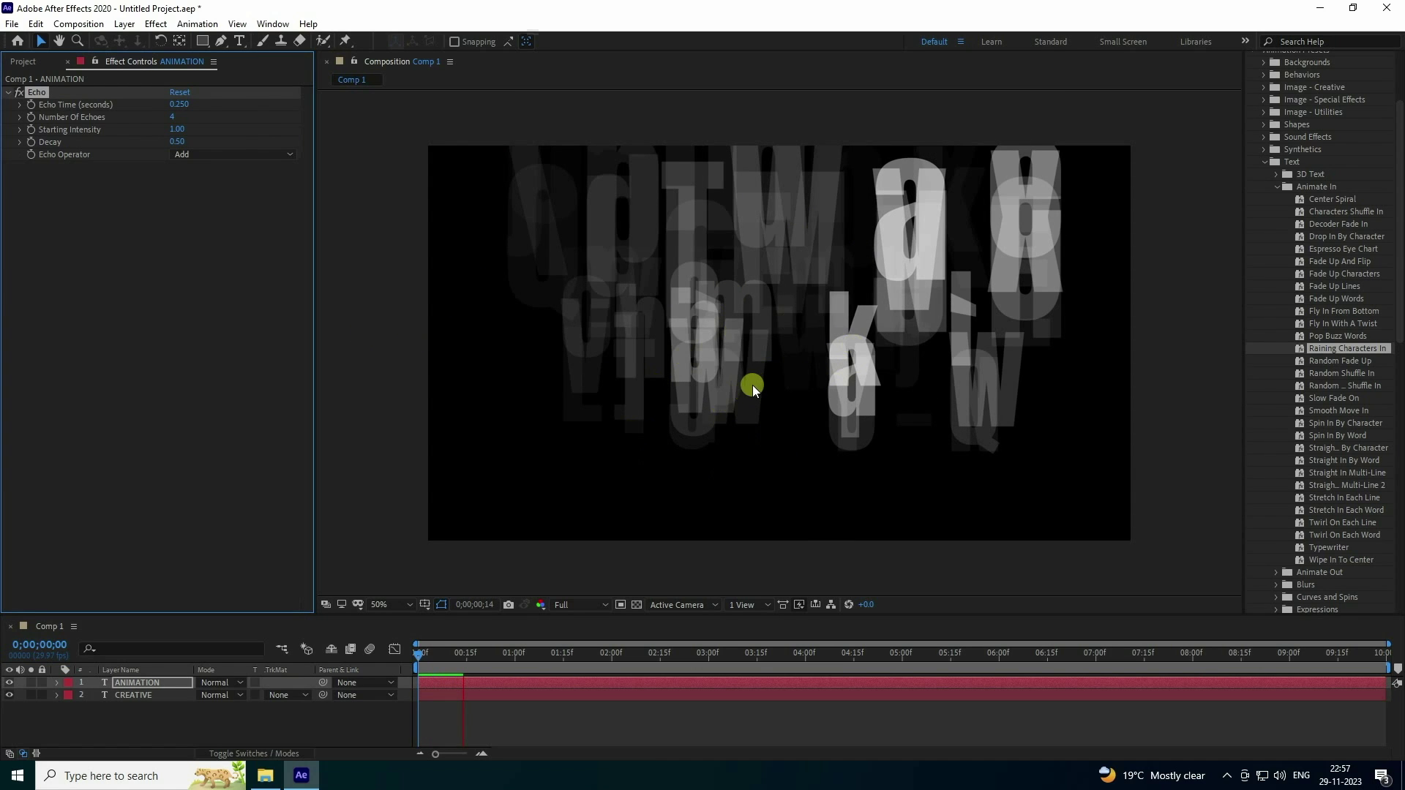
left_click_drag(464, 654, 370, 681)
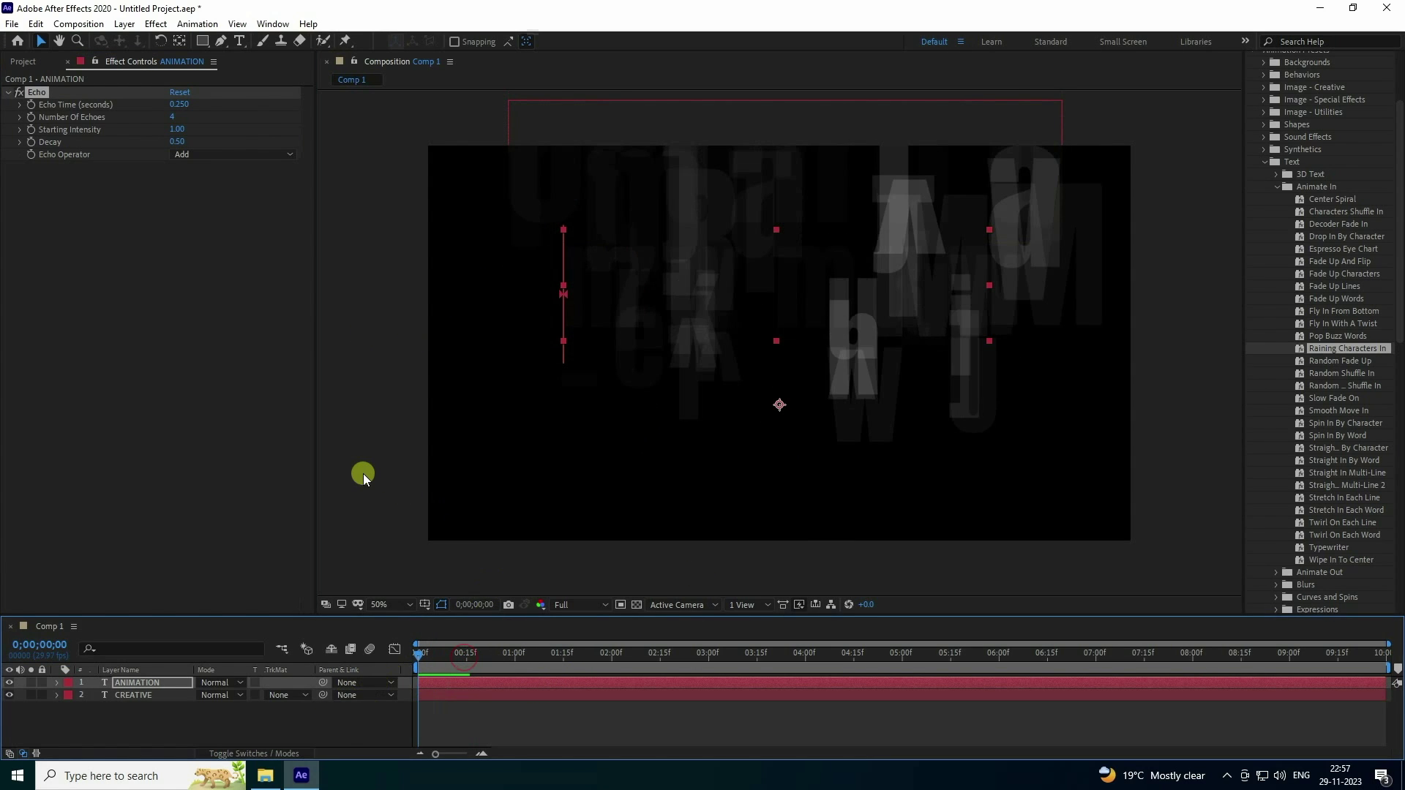
key("space")
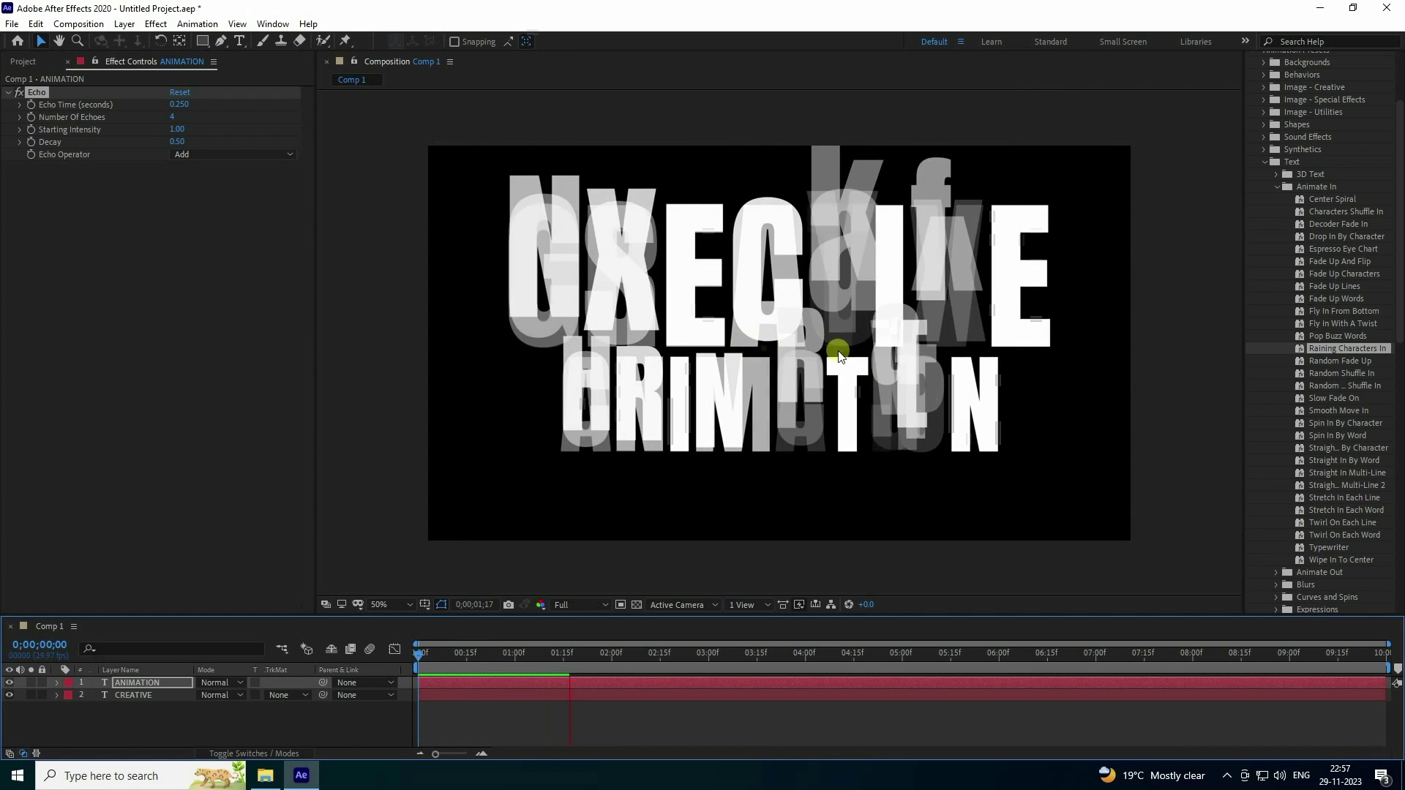
left_click(839, 356)
Reveal the Range Selector Offset keyframes of both text layers and apply Easy Ease to all of them.
left_click(122, 716)
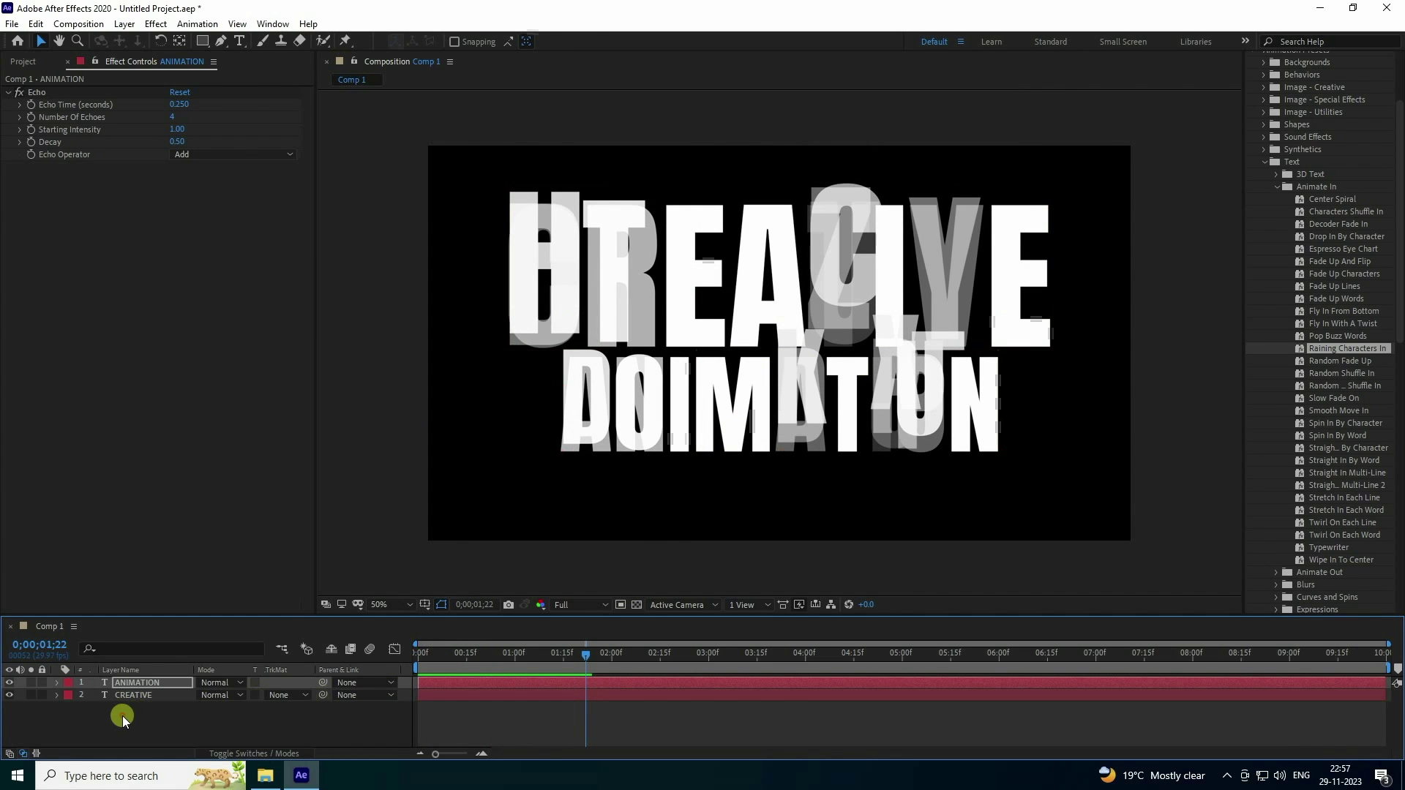
left_click_drag(121, 716, 180, 655)
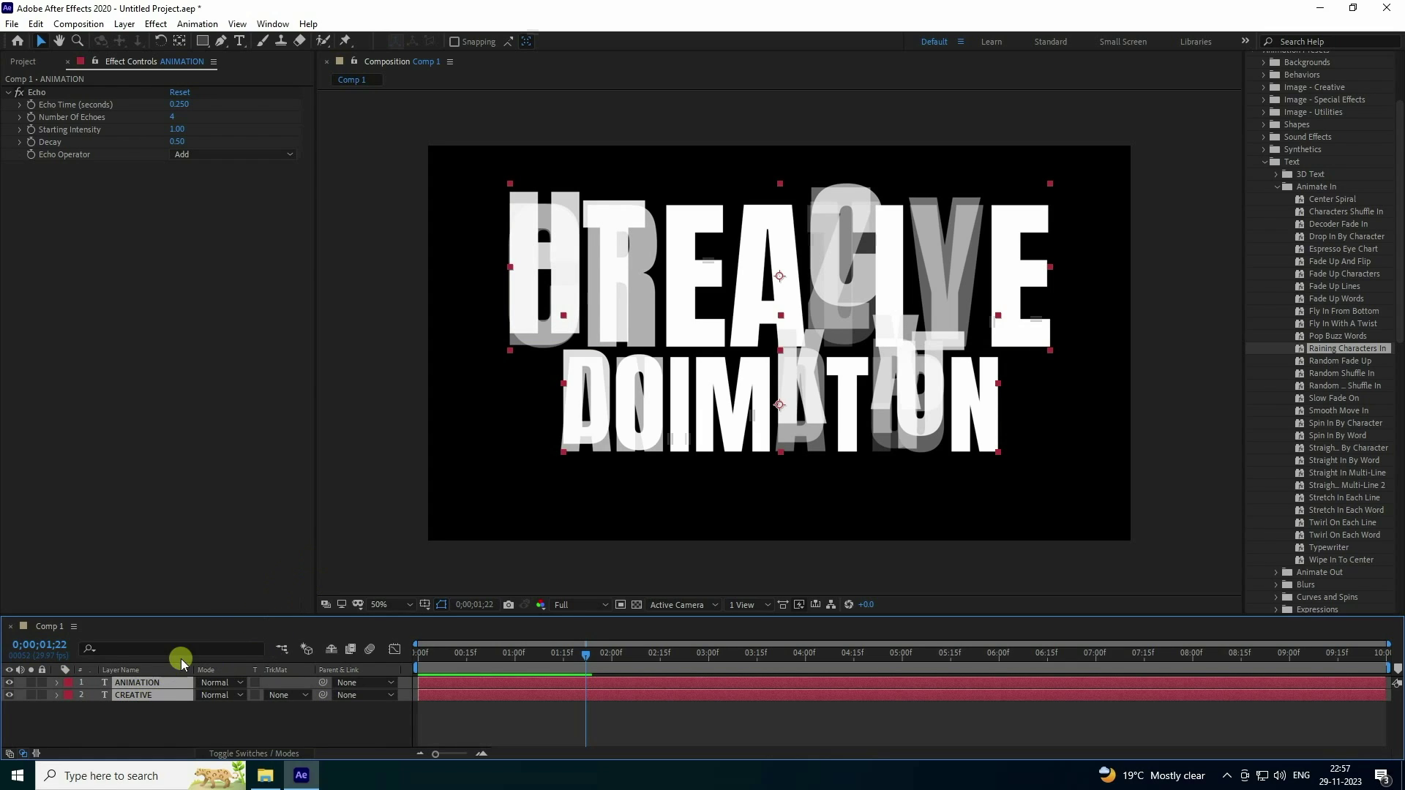
left_click_drag(191, 614, 206, 535)
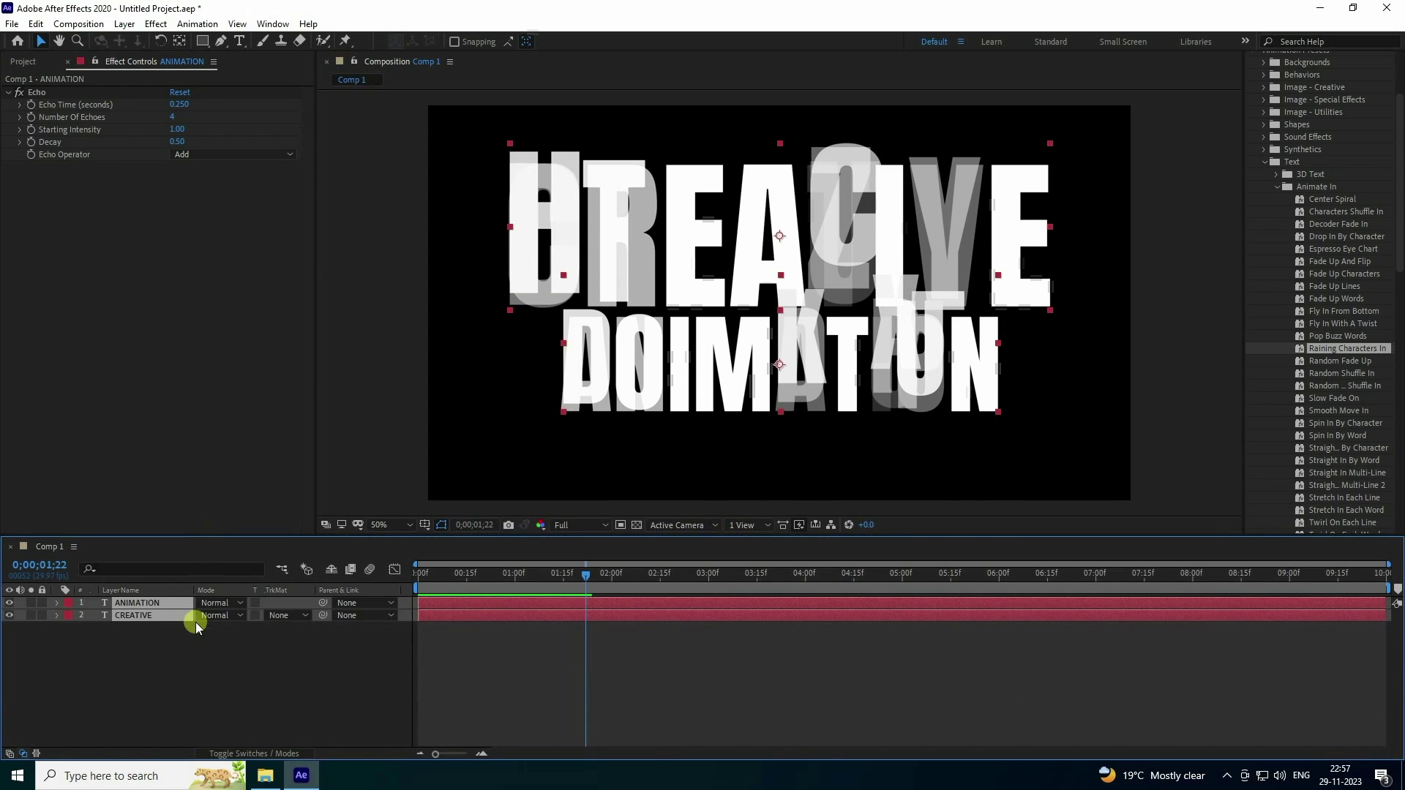
key("u")
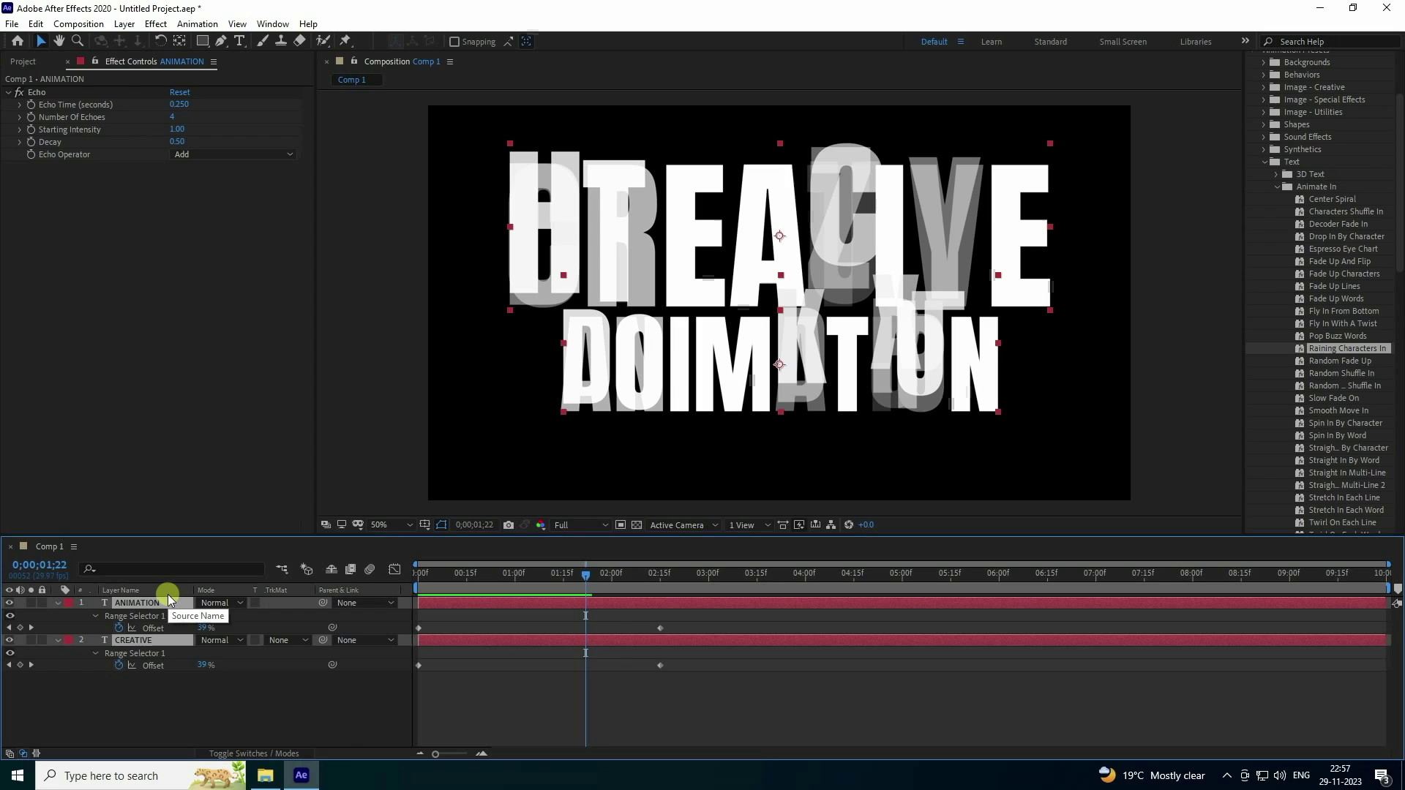
left_click_drag(696, 694, 406, 620)
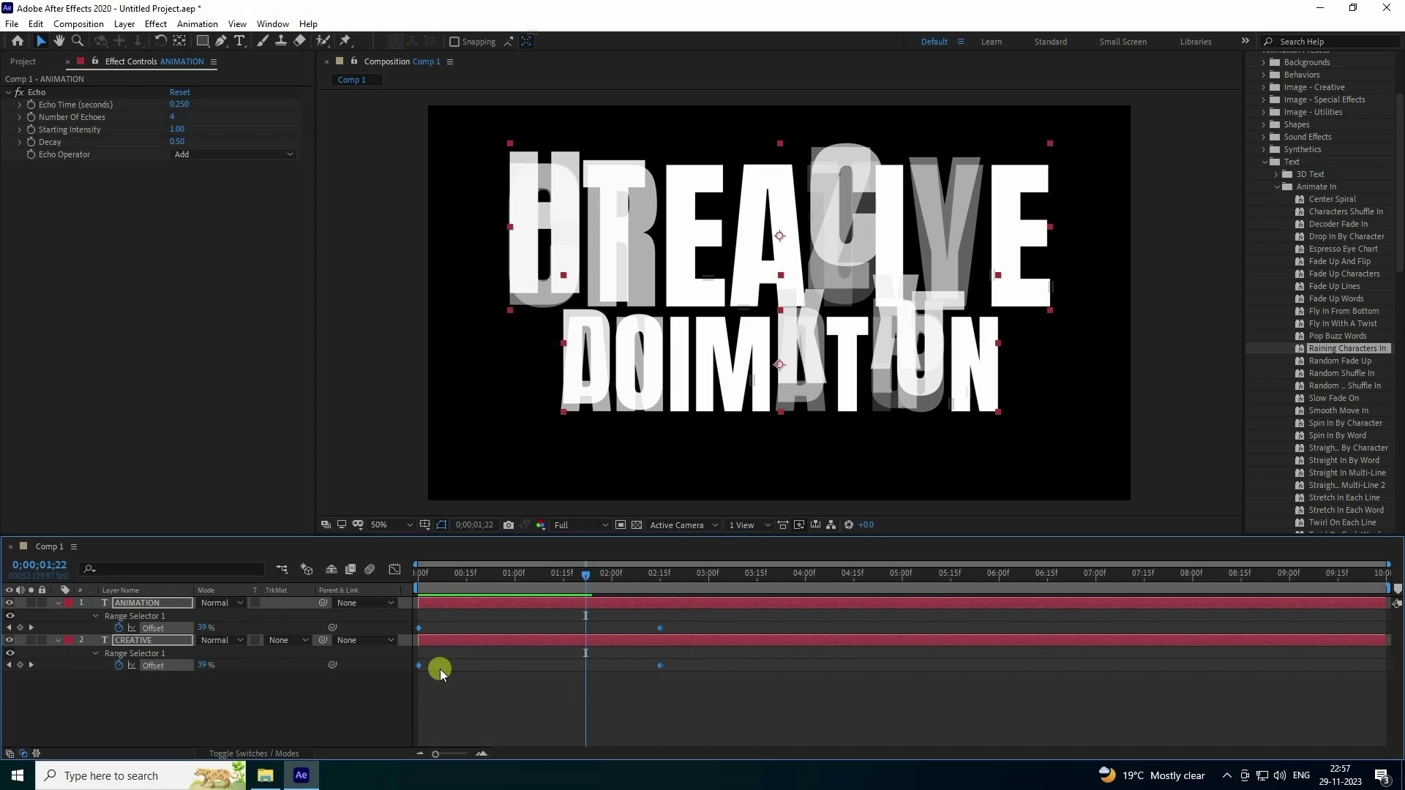
key("F9")
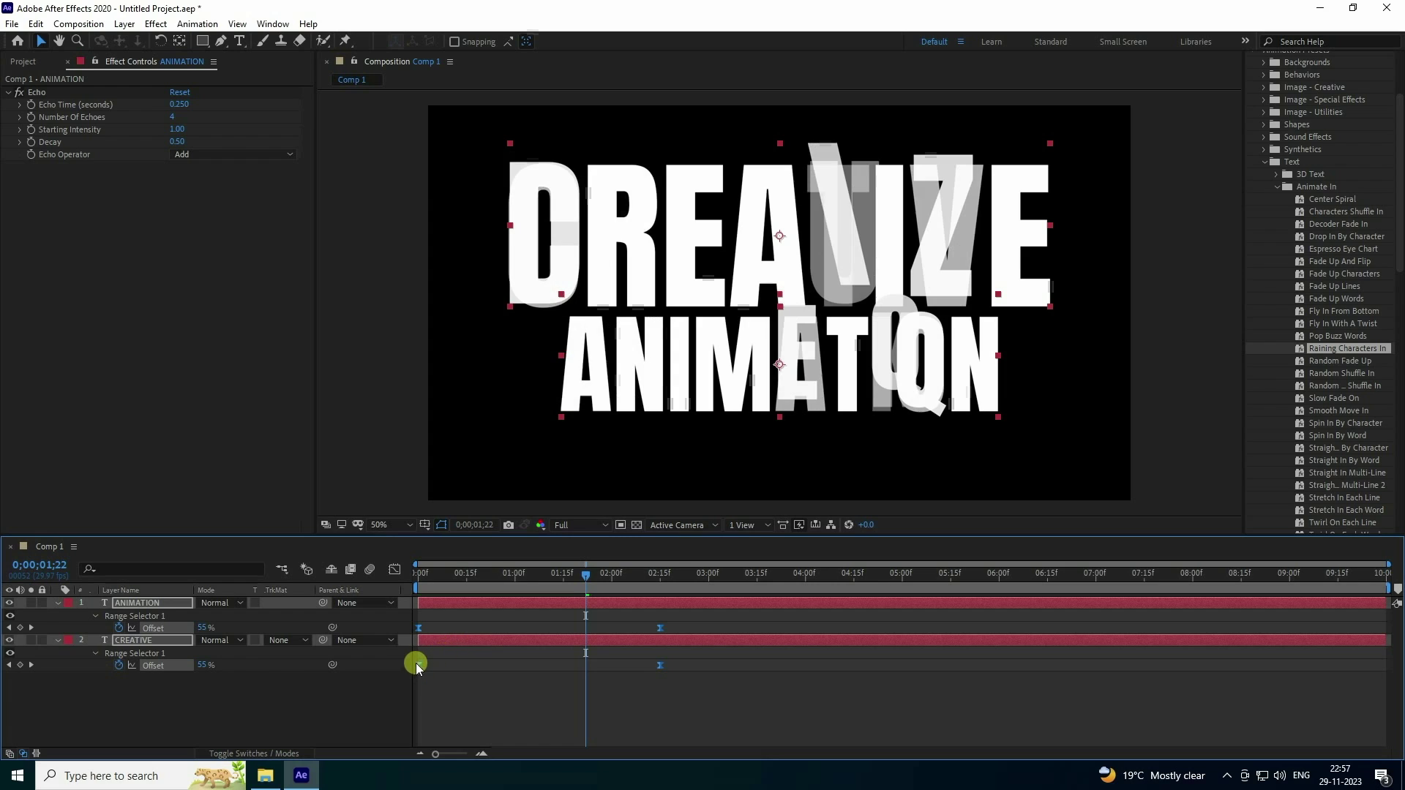
Shift all Offset keyframes of both text layers so that the first pair sits at 0;00;01;00.
left_click(515, 577)
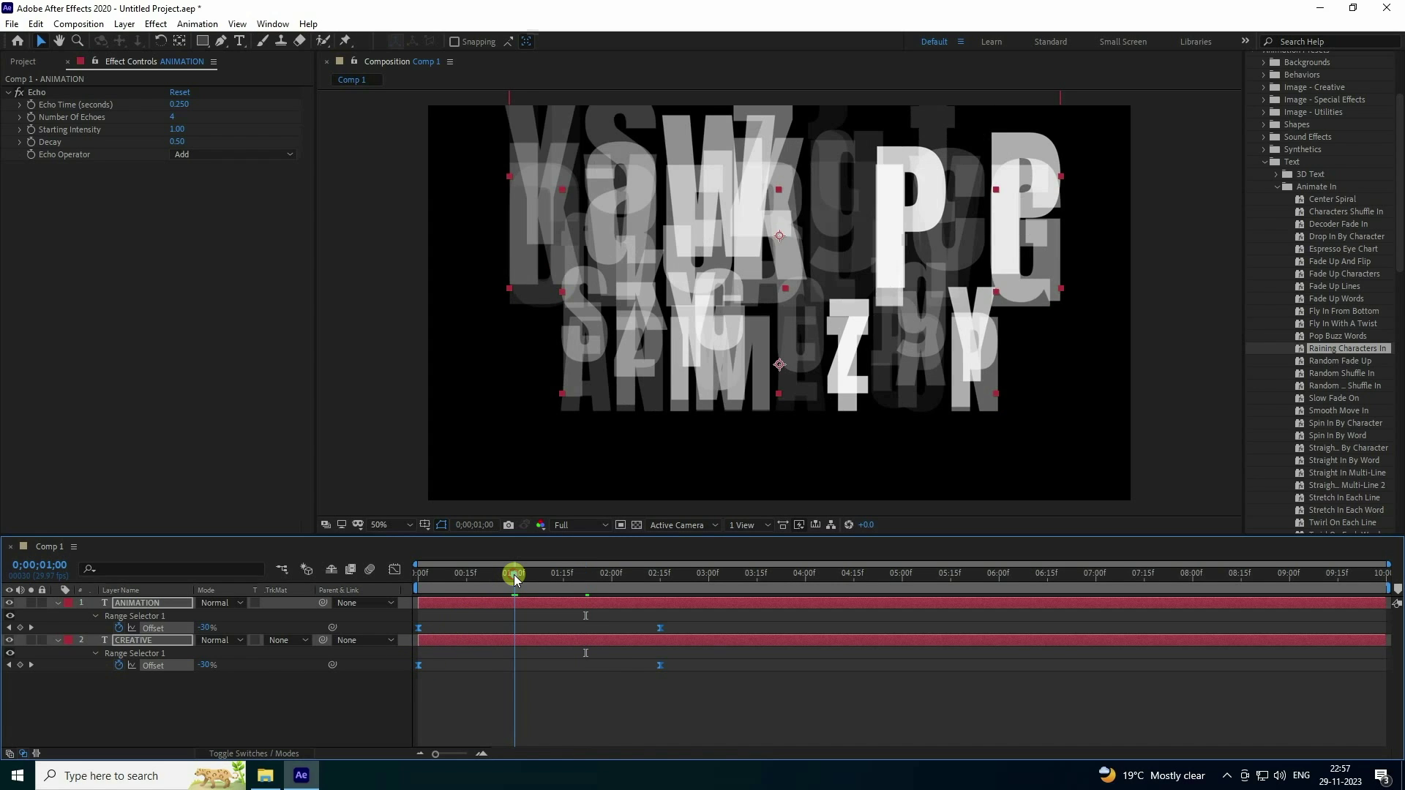
left_click_drag(420, 666, 517, 667)
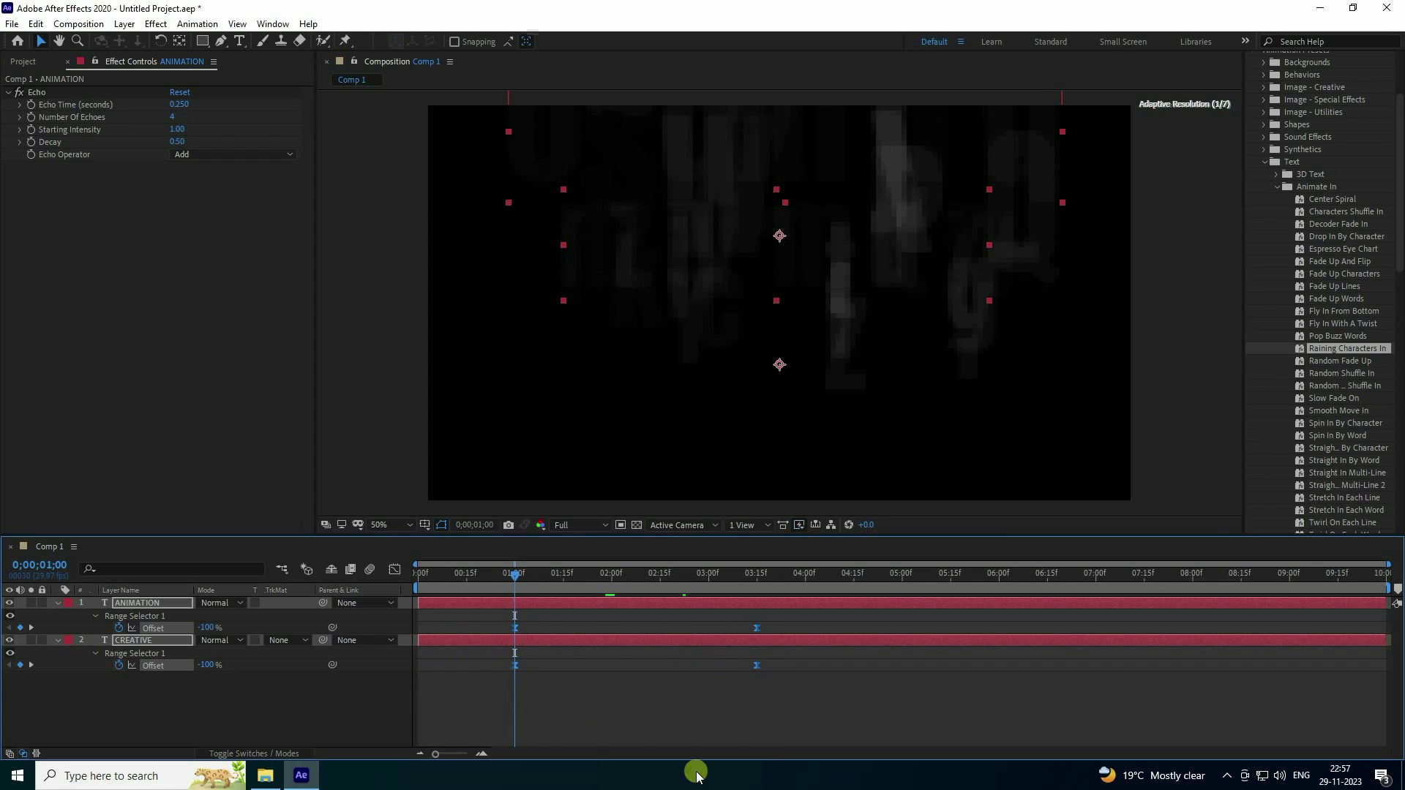
left_click(626, 705)
Move the last Offset keyframes of both text layers to 0;00;04;00 and check the start and end of the animation.
left_click(805, 573)
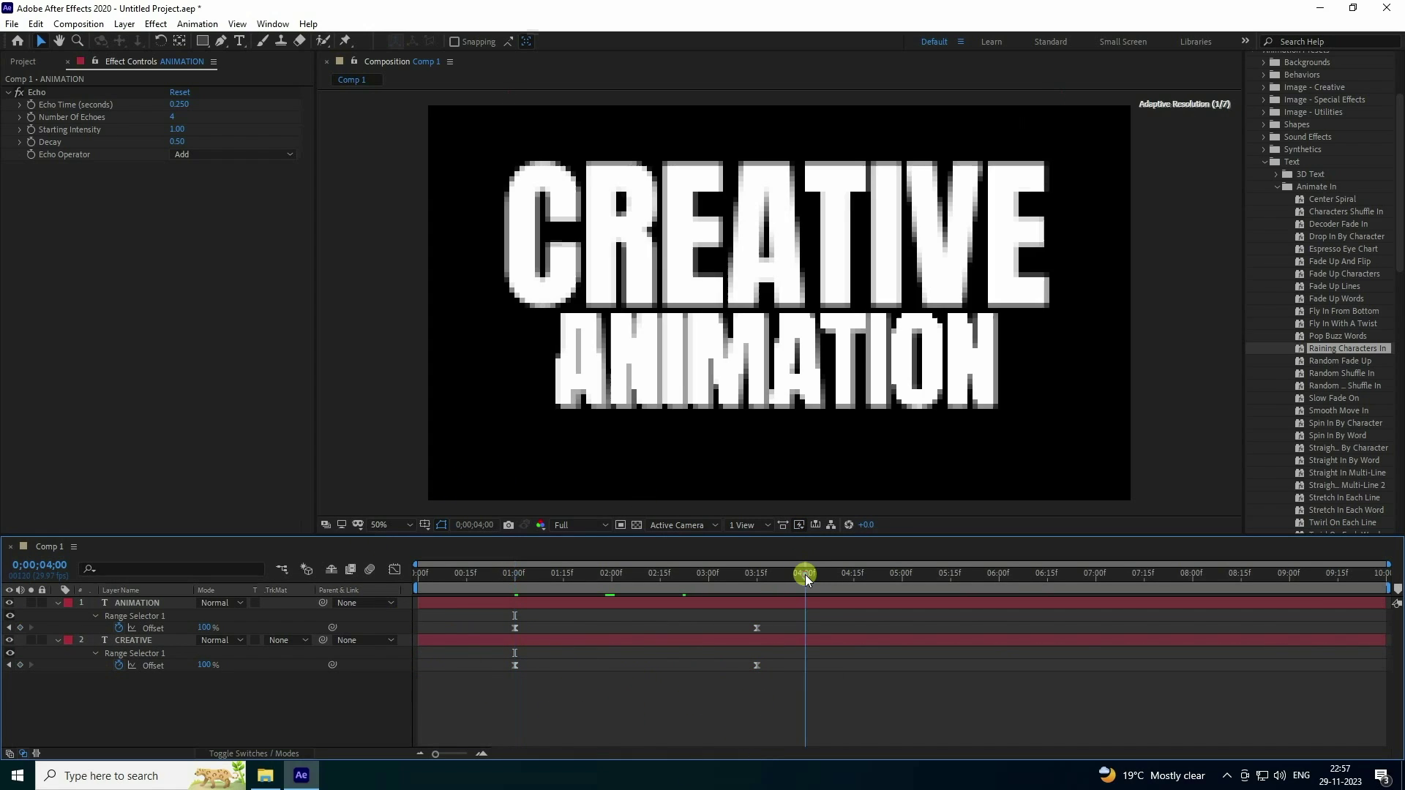
left_click_drag(768, 709, 806, 664)
left_click(515, 573)
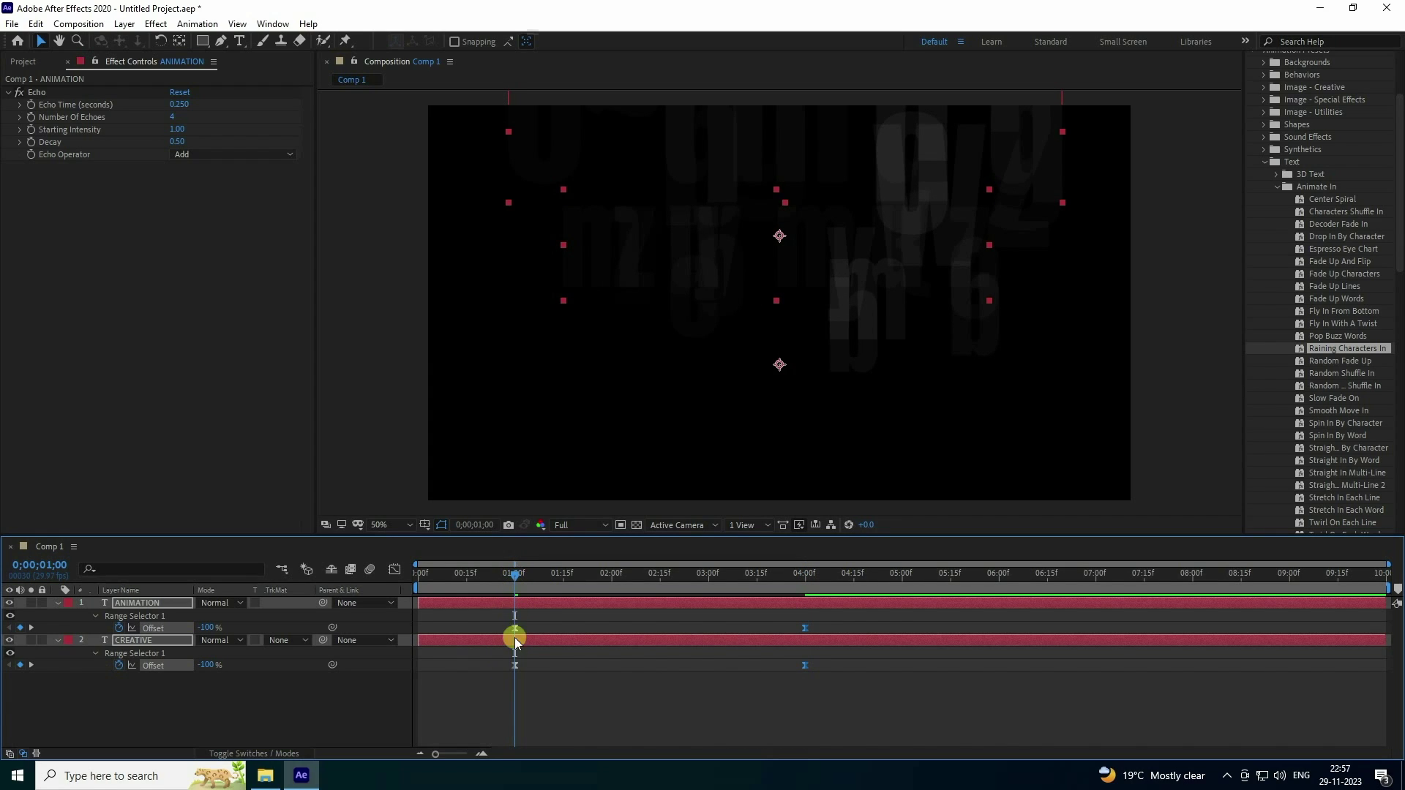
left_click(802, 574)
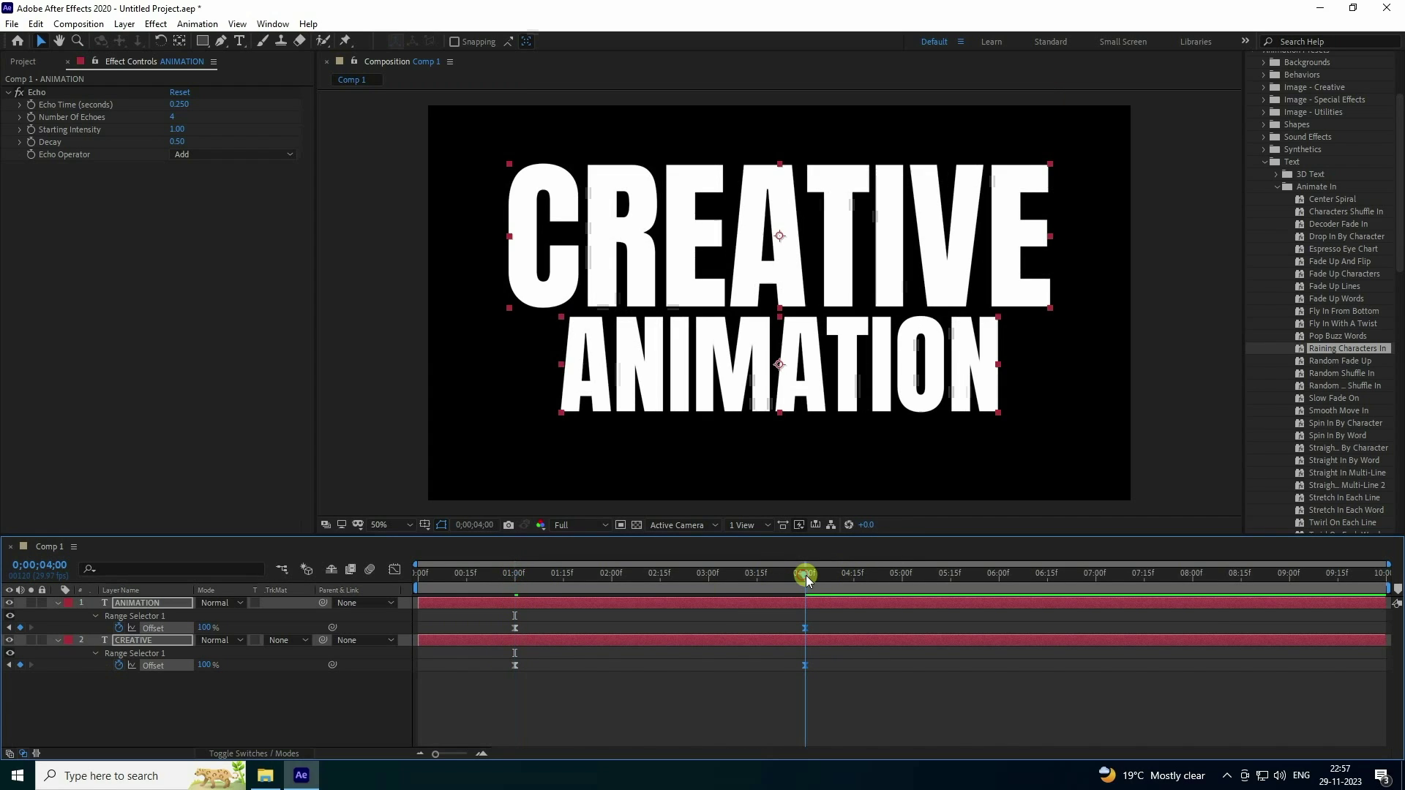
Reveal the Opacity of both text layers and add 100% Opacity keyframes at 0;00;00;15.
key("Home")
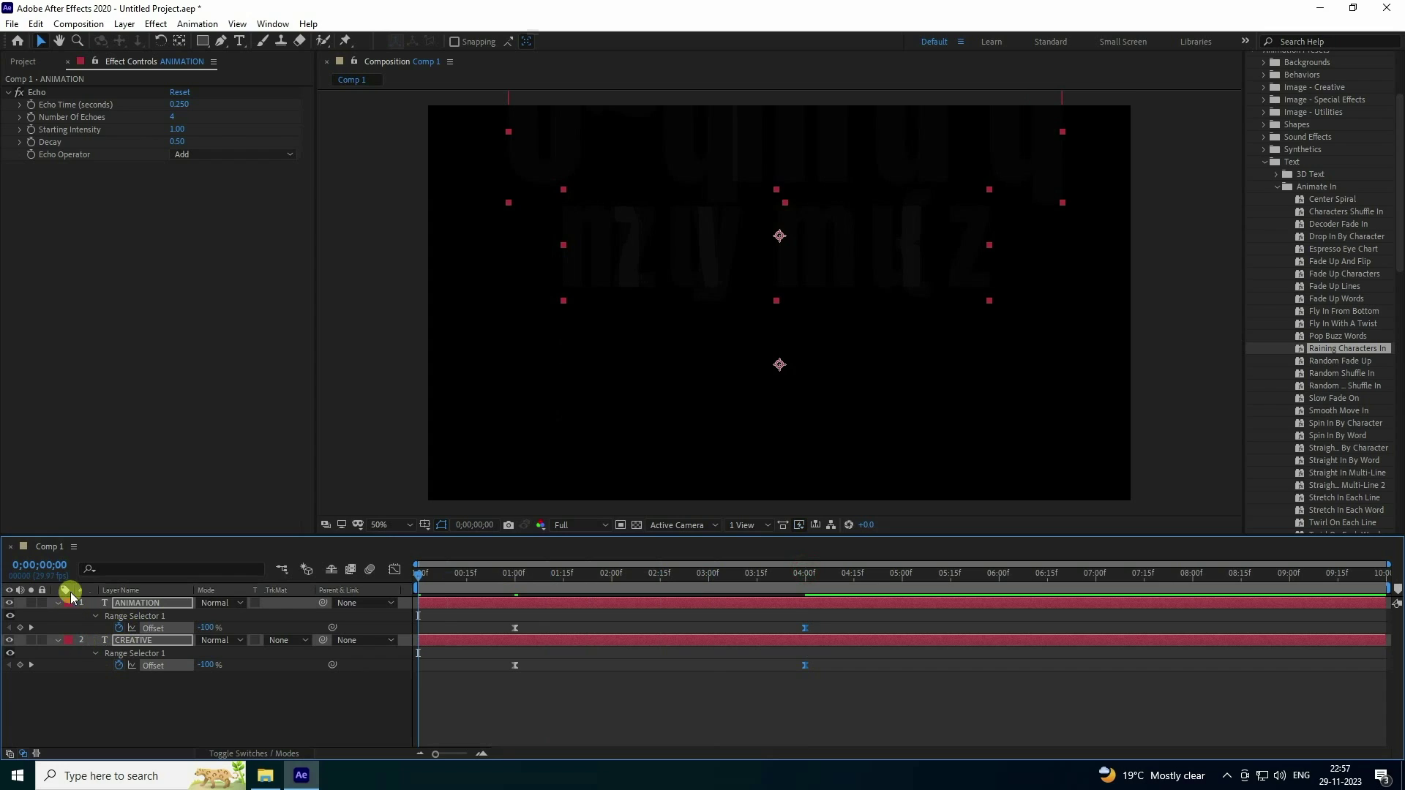
left_click(57, 603)
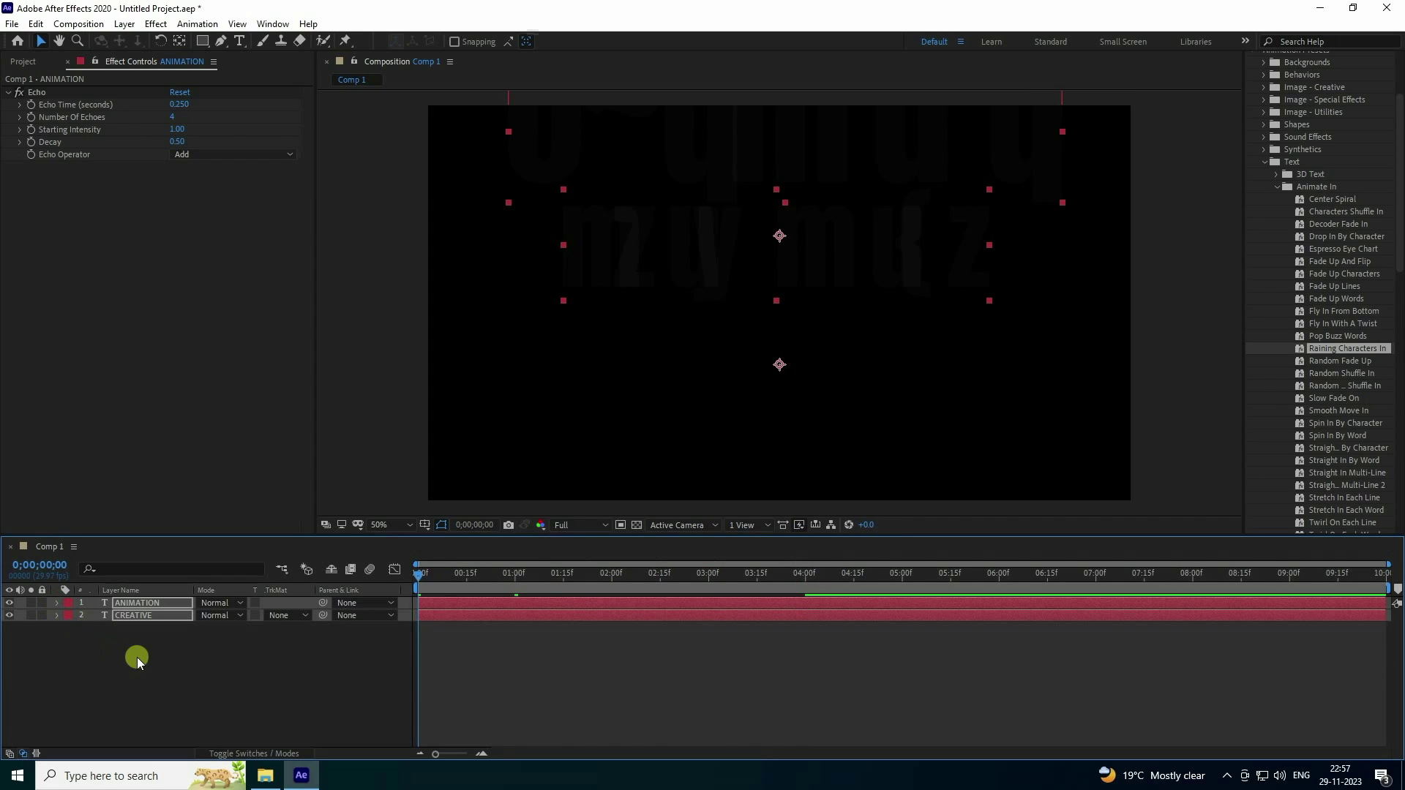
left_click_drag(137, 657, 216, 599)
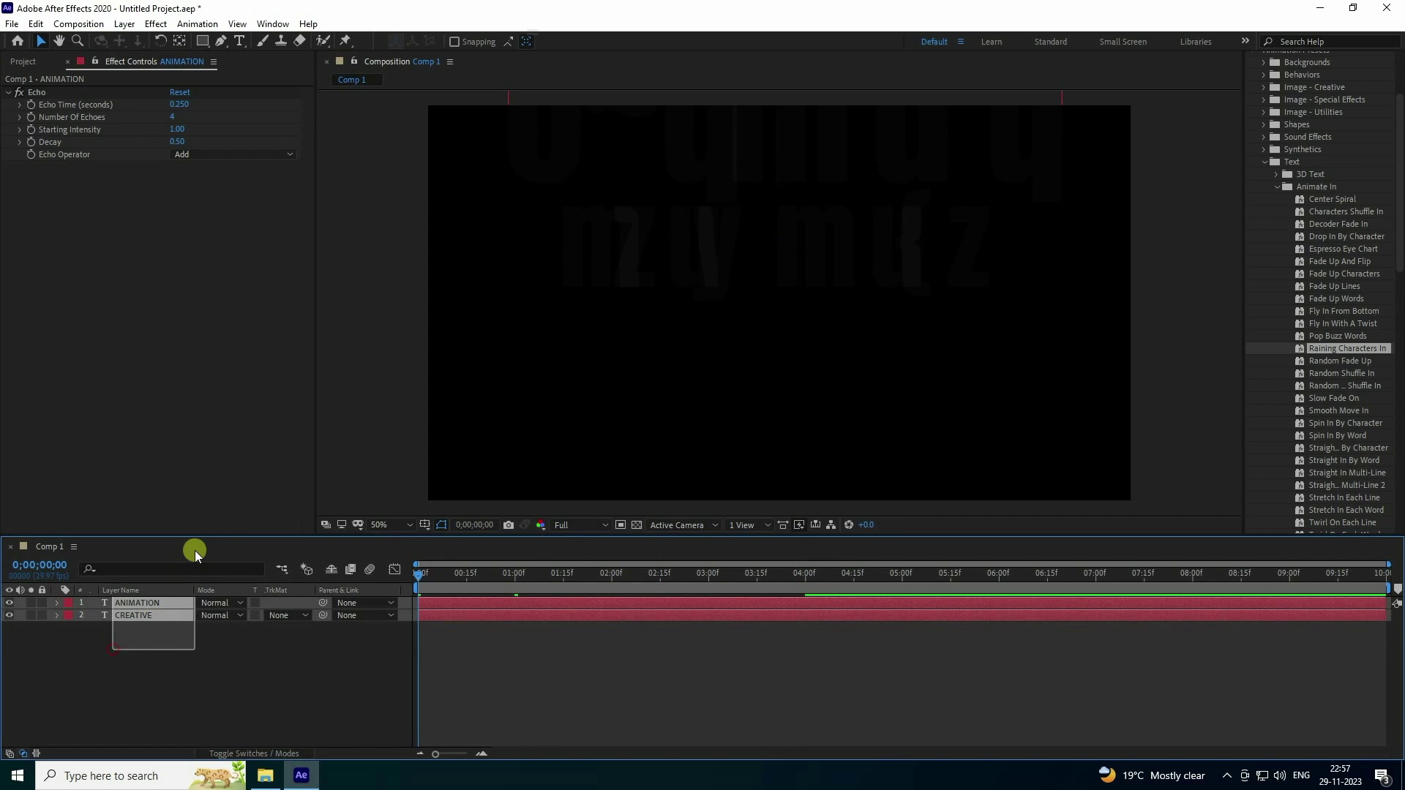
key("t")
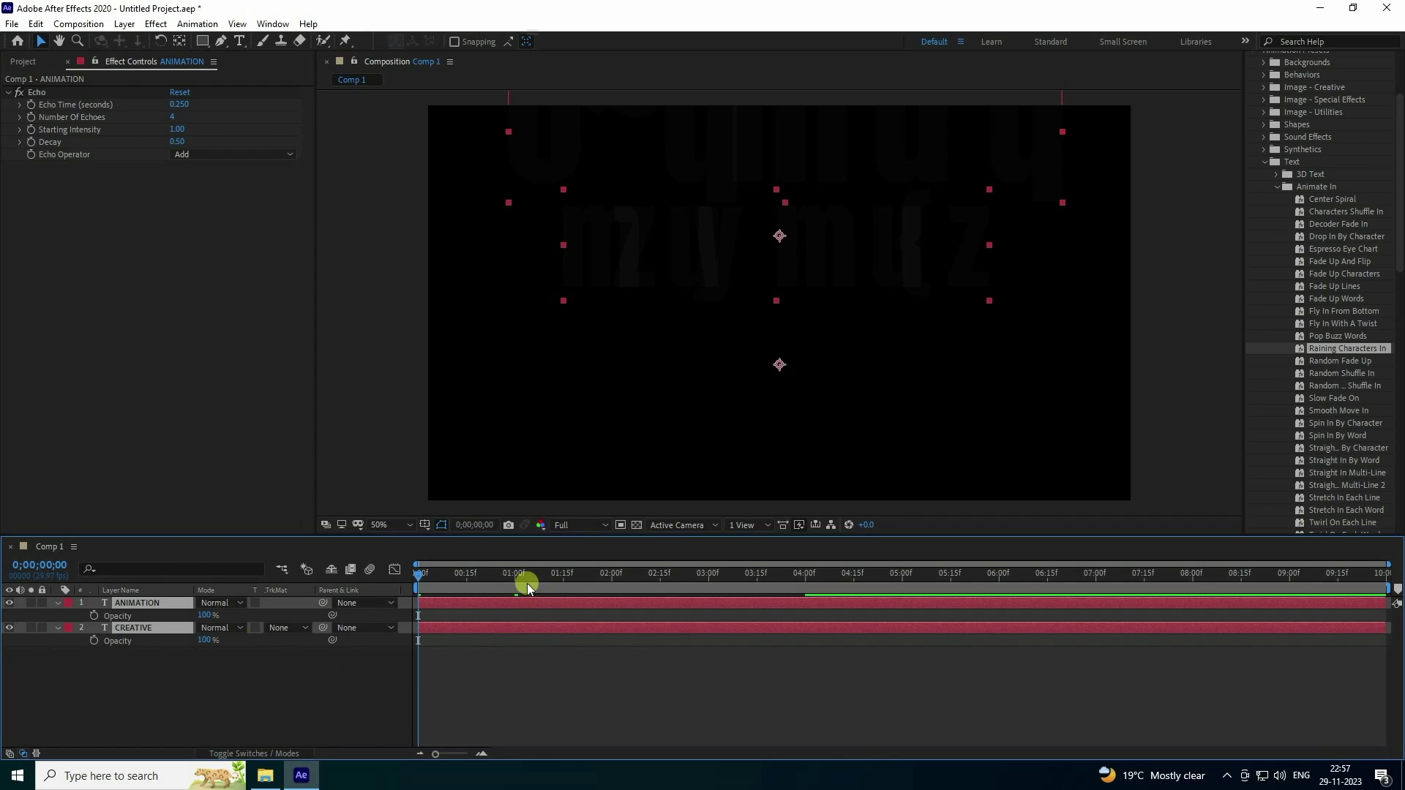
left_click(465, 575)
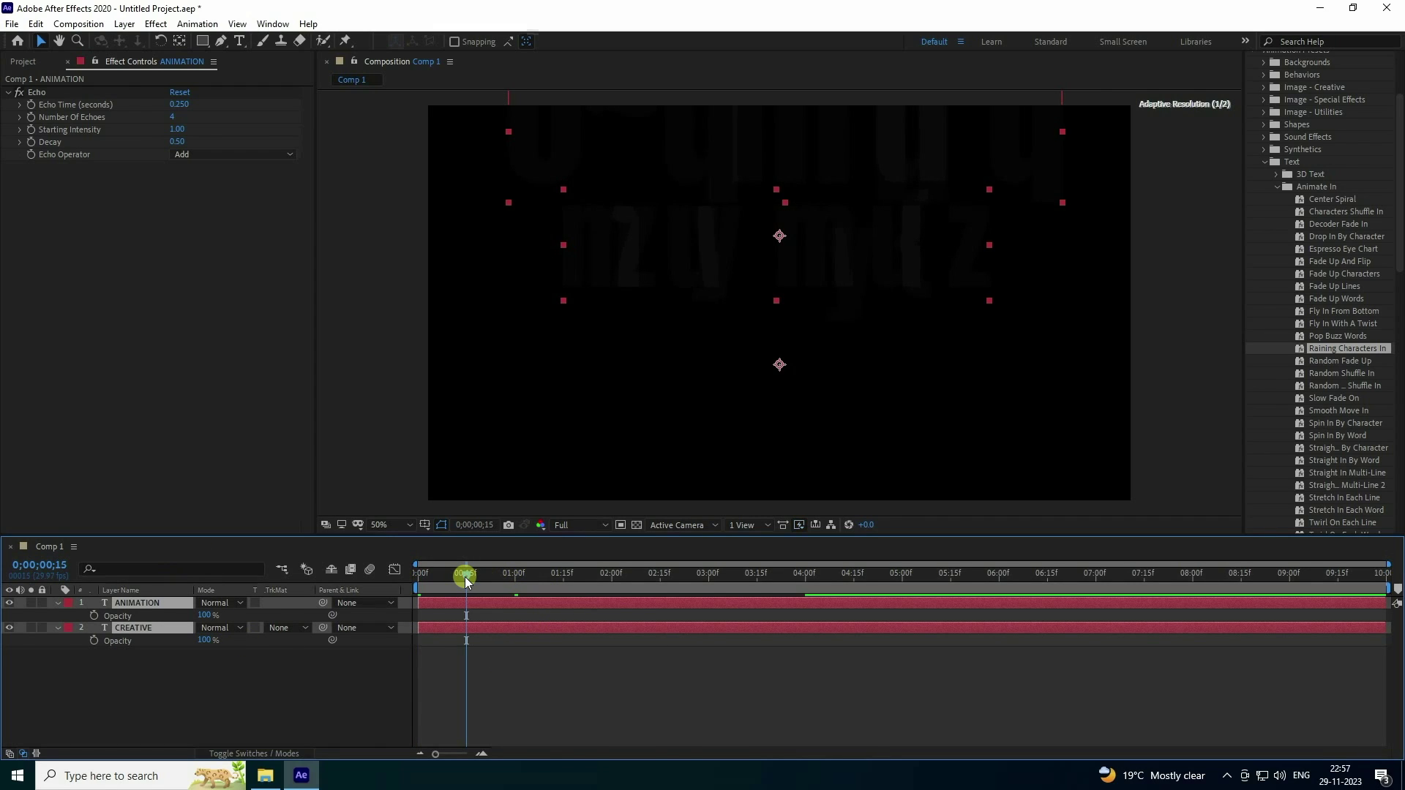
left_click(117, 629)
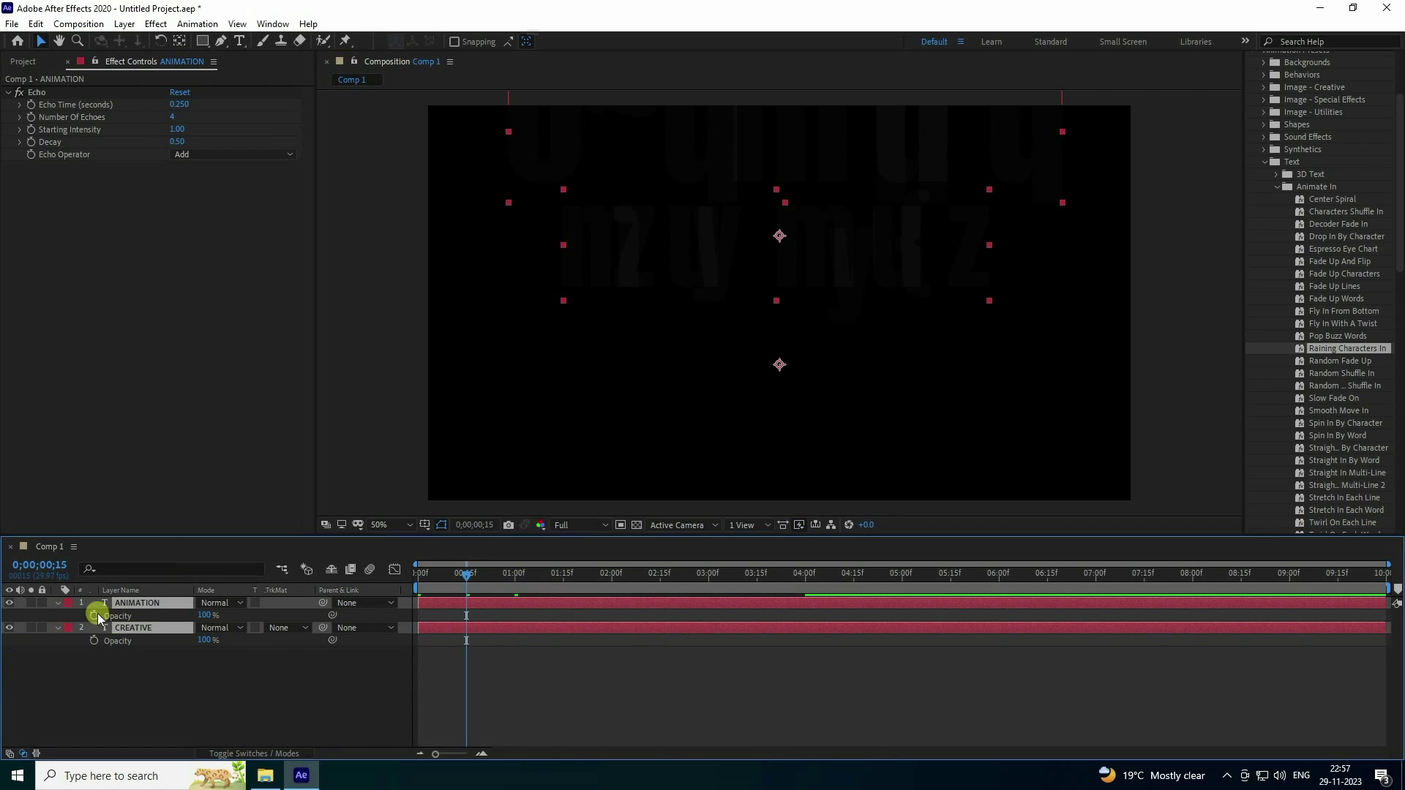
left_click(94, 614)
left_click(94, 640)
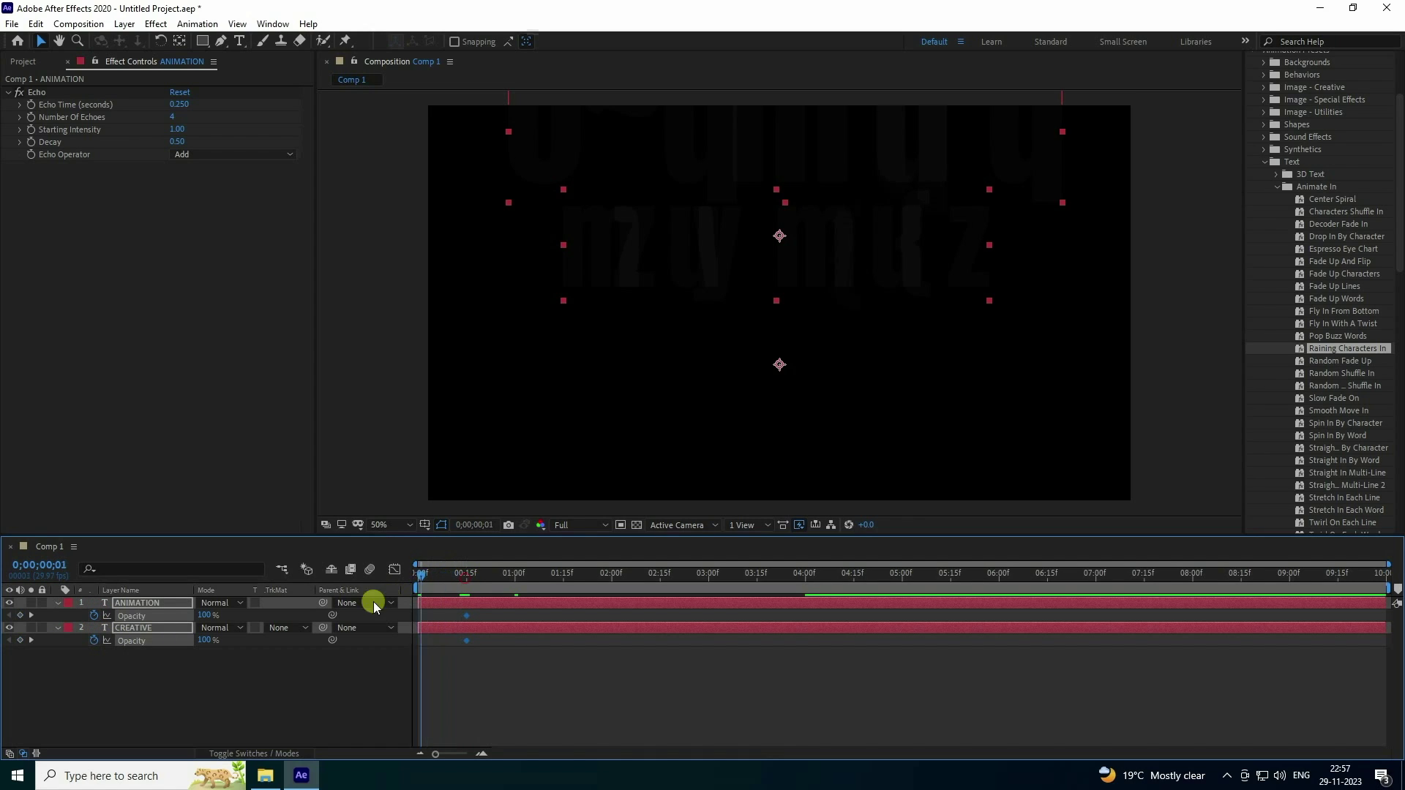
Set the Opacity of both text layers to 0% at the start of the composition.
left_click(214, 615)
type("0")
key("Return")
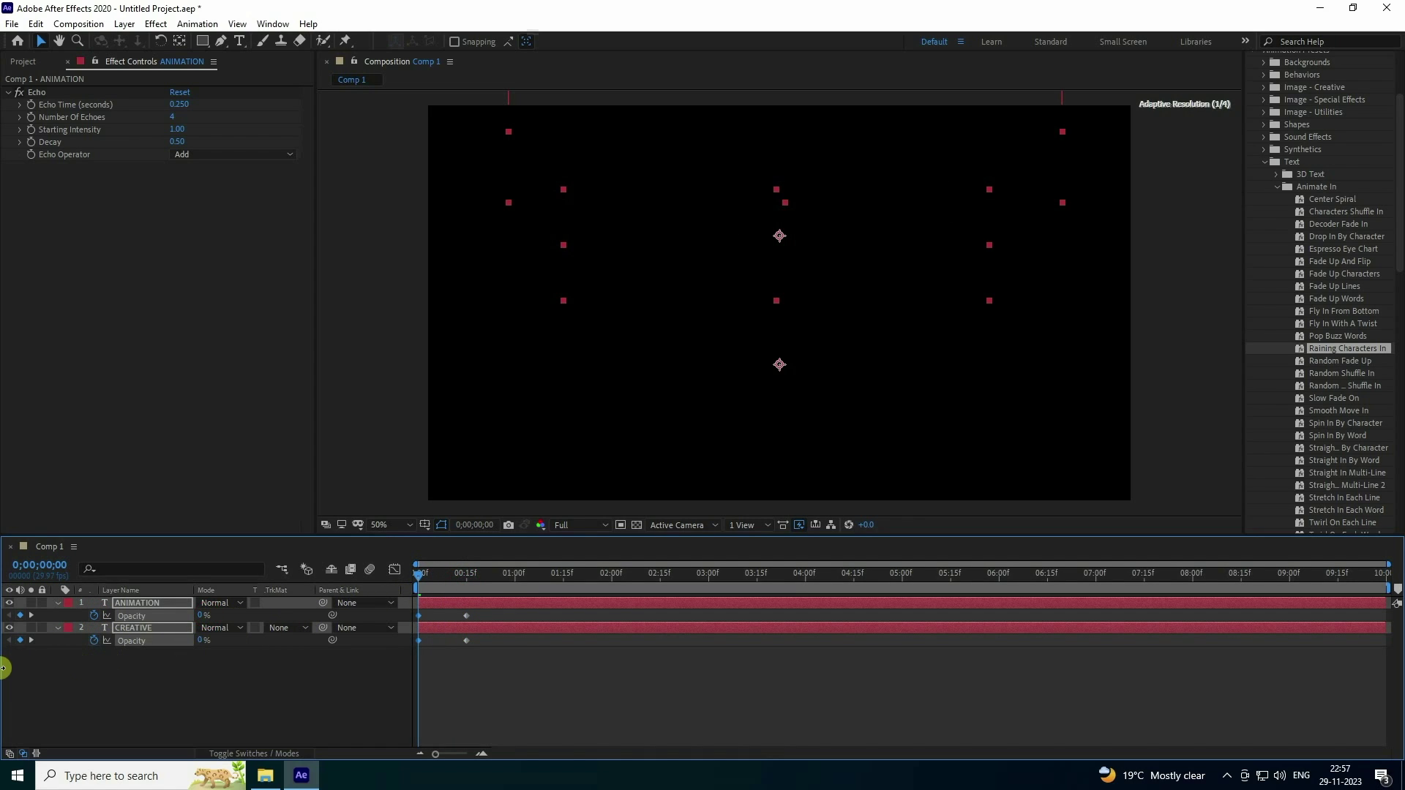
left_click(490, 713)
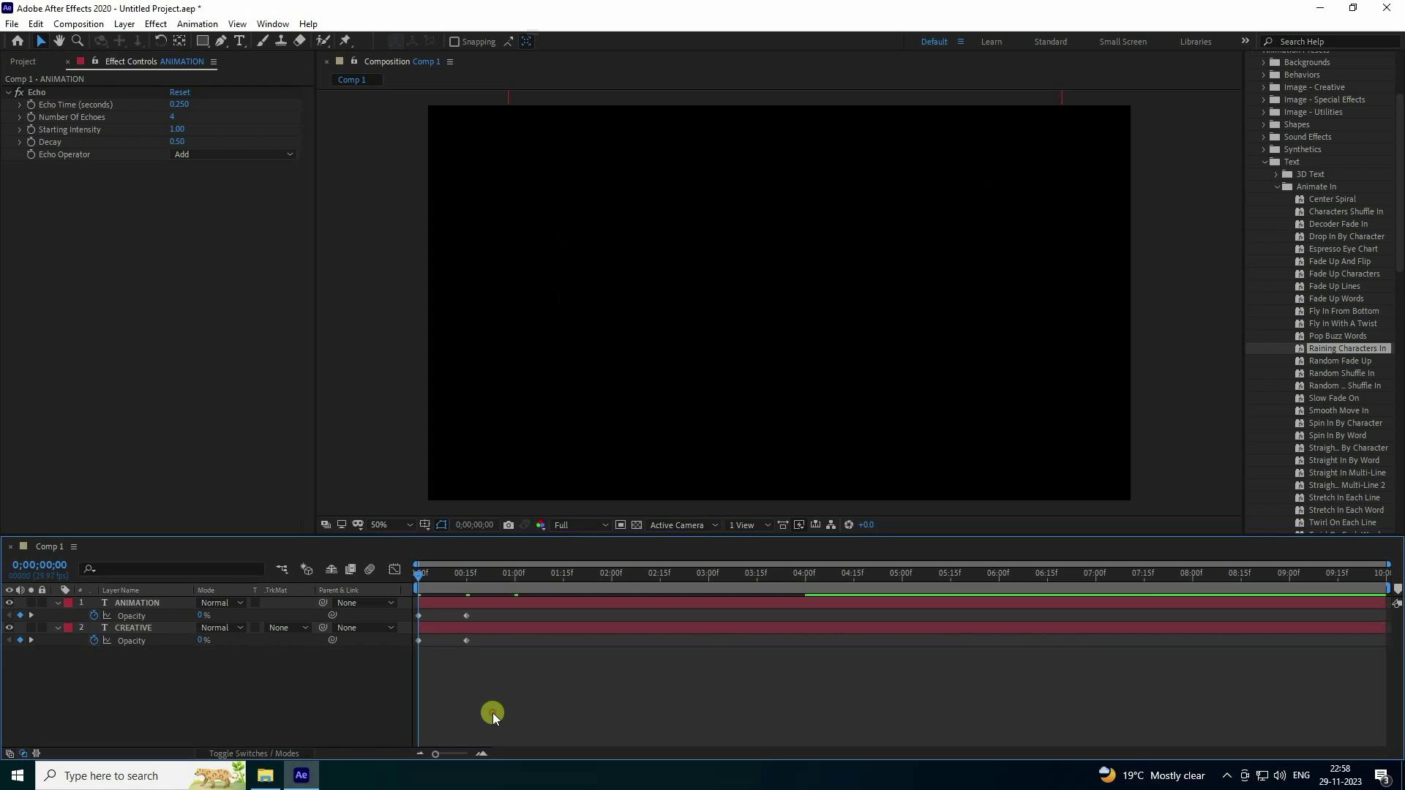
Enlarge the composition view to fit its area and preview the title animation from the beginning.
left_click_drag(341, 534, 323, 620)
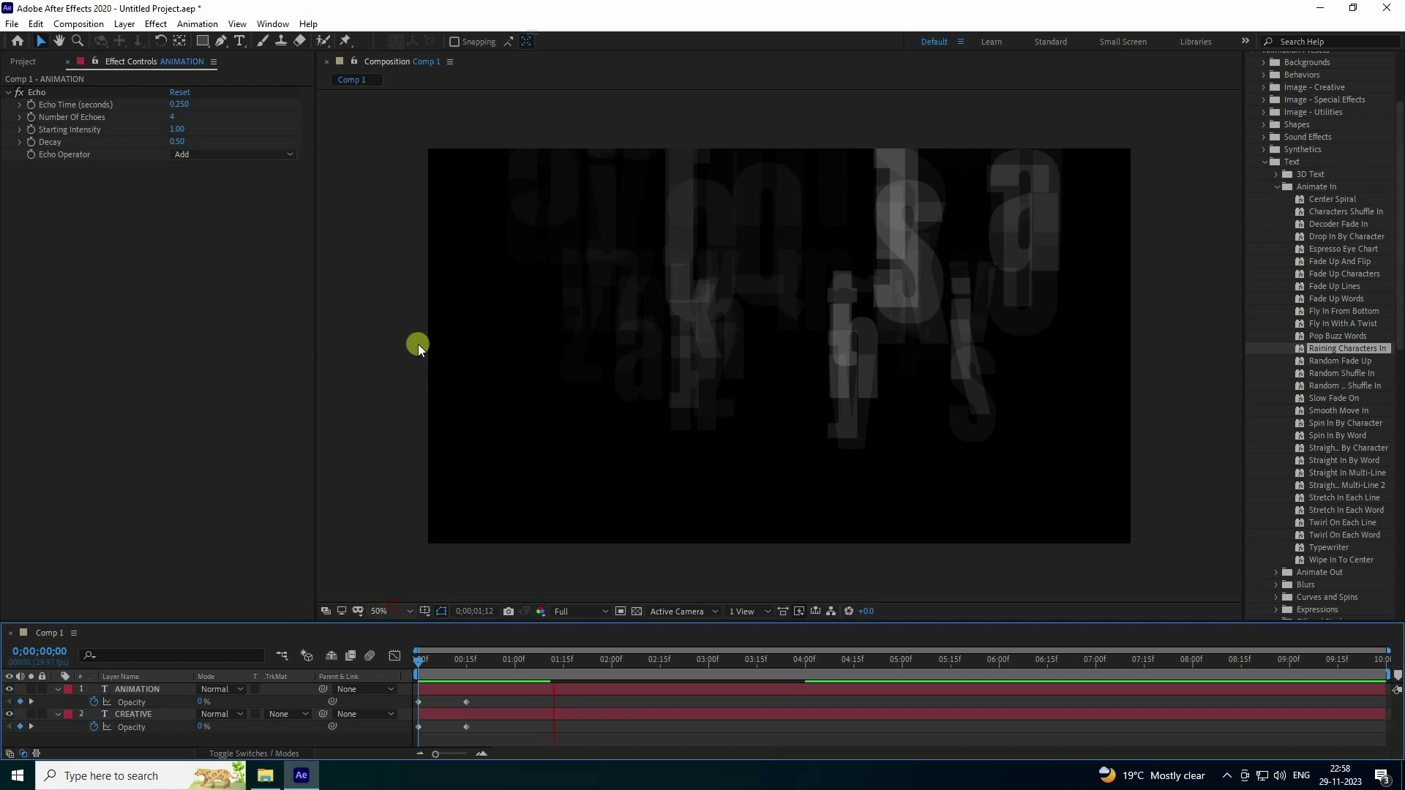
left_click(388, 611)
left_click(406, 367)
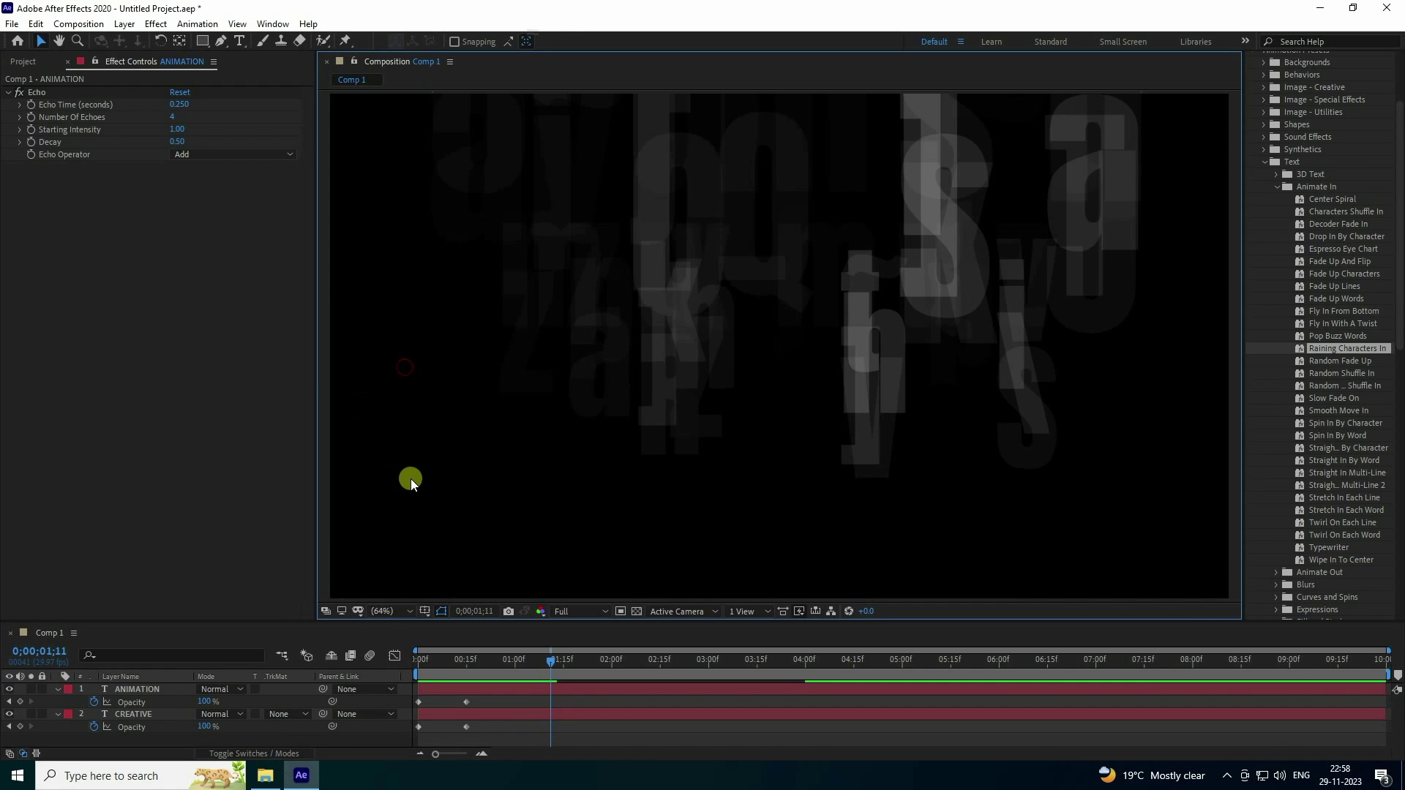
scroll(1352, 303, "up", 3)
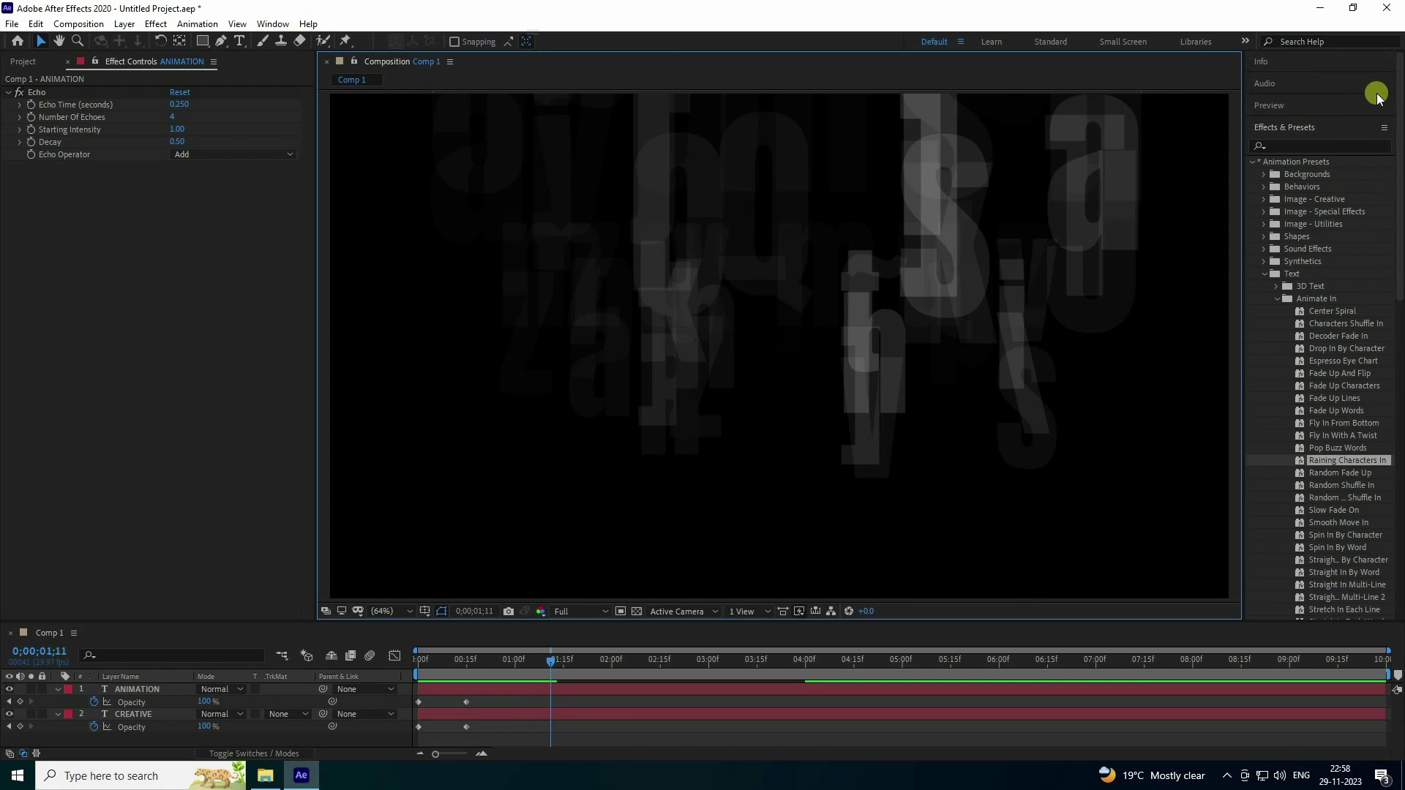
left_click(1273, 106)
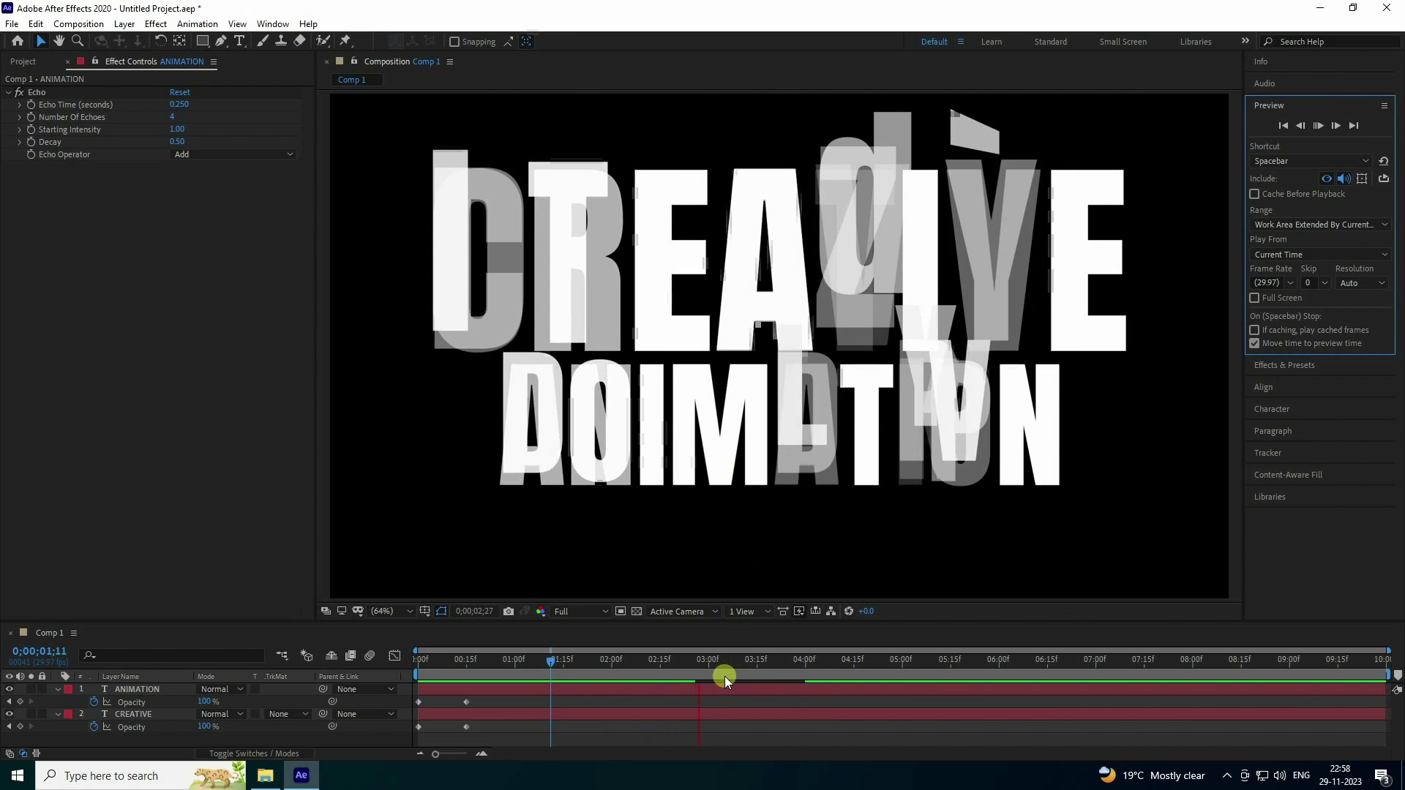
left_click_drag(670, 652, 418, 665)
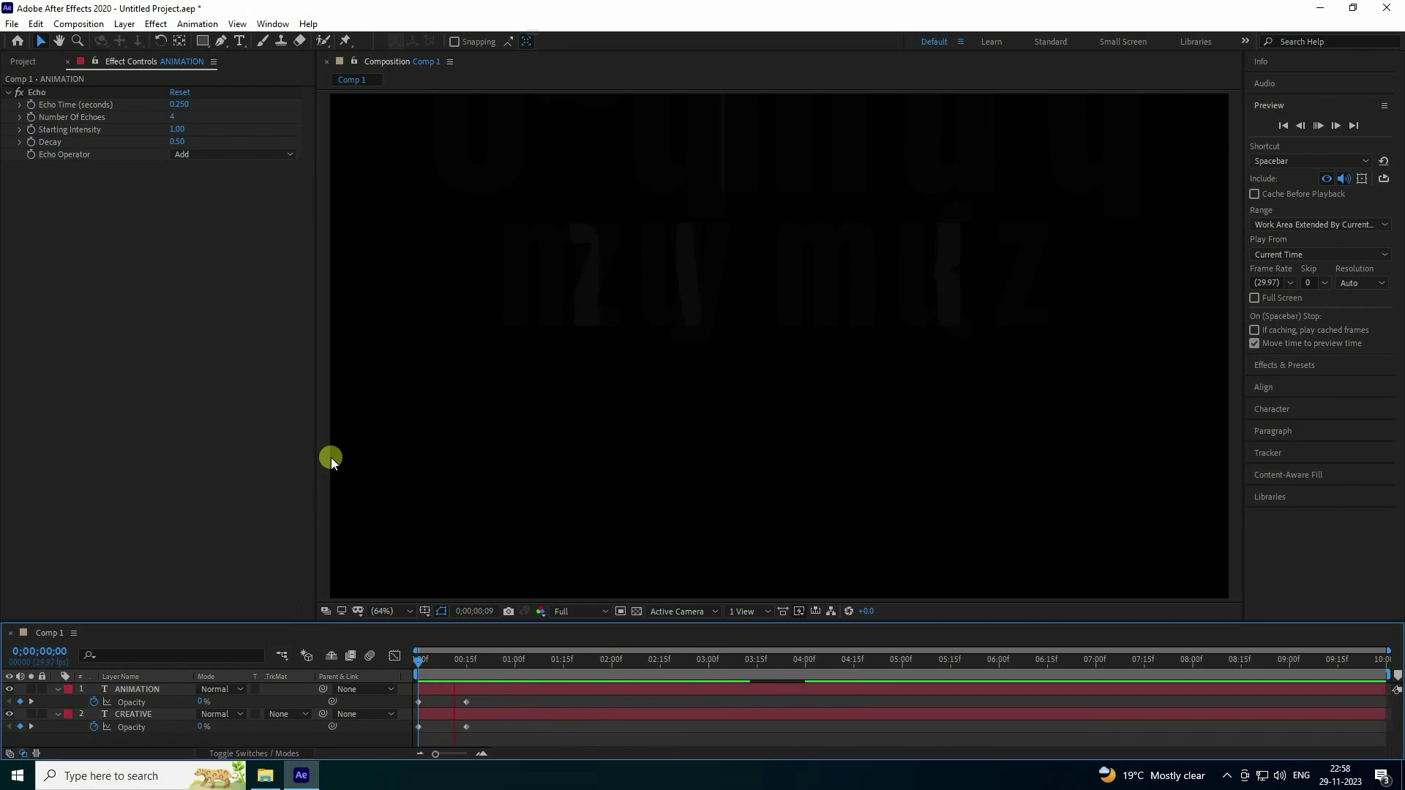
key("space")
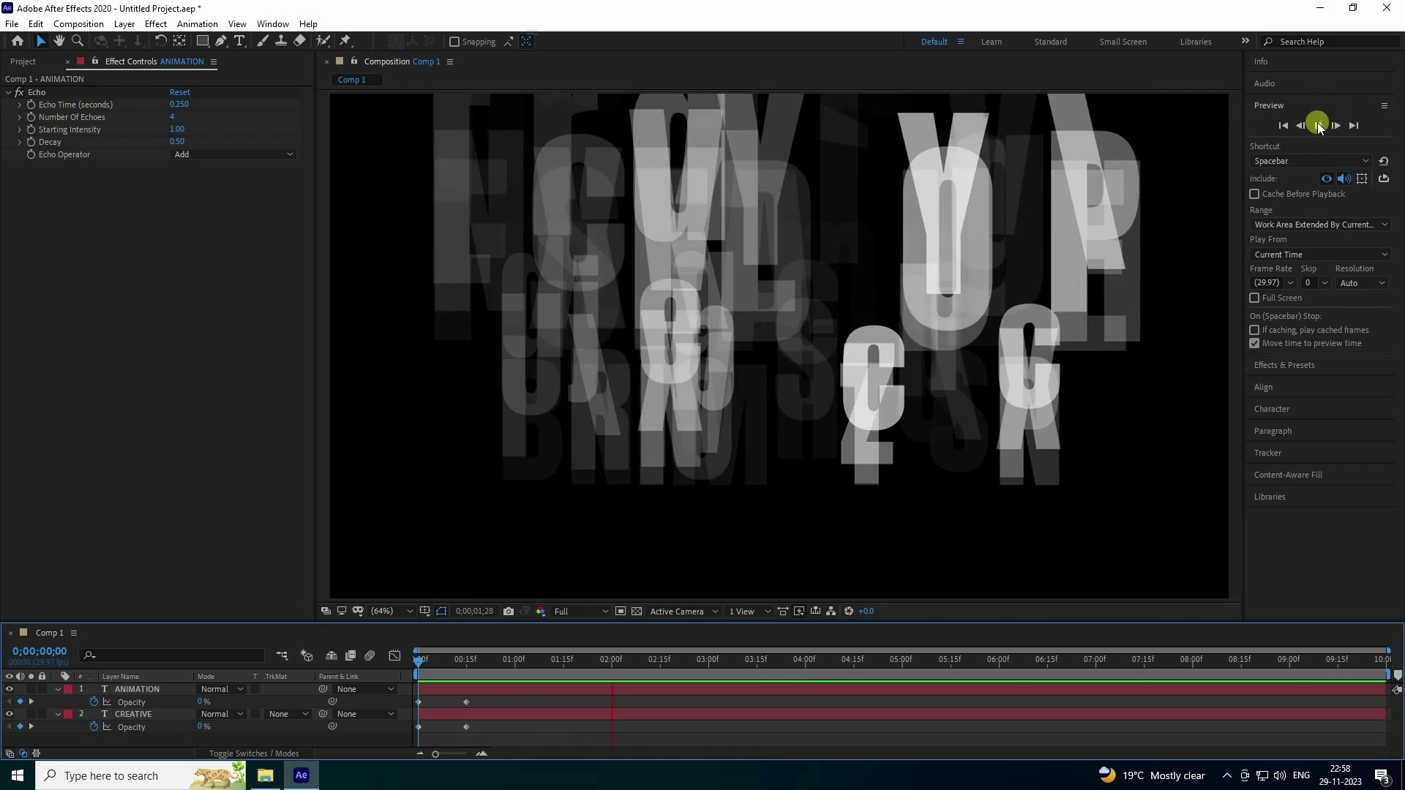
left_click(1319, 127)
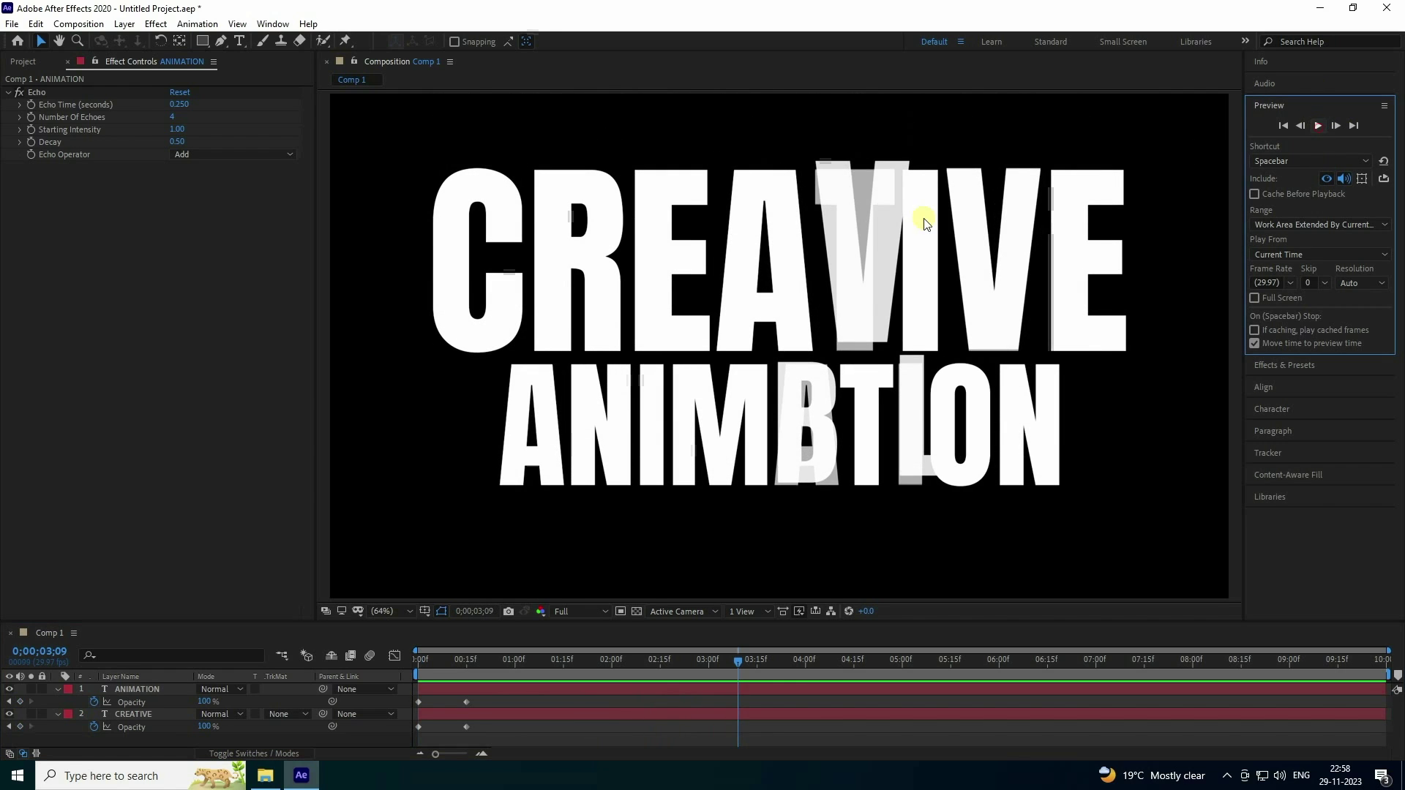
Import the Map image from the Glitch Title Animation folder into the project as footage.
left_click(20, 61)
right_click(104, 264)
mouse_move(245, 338)
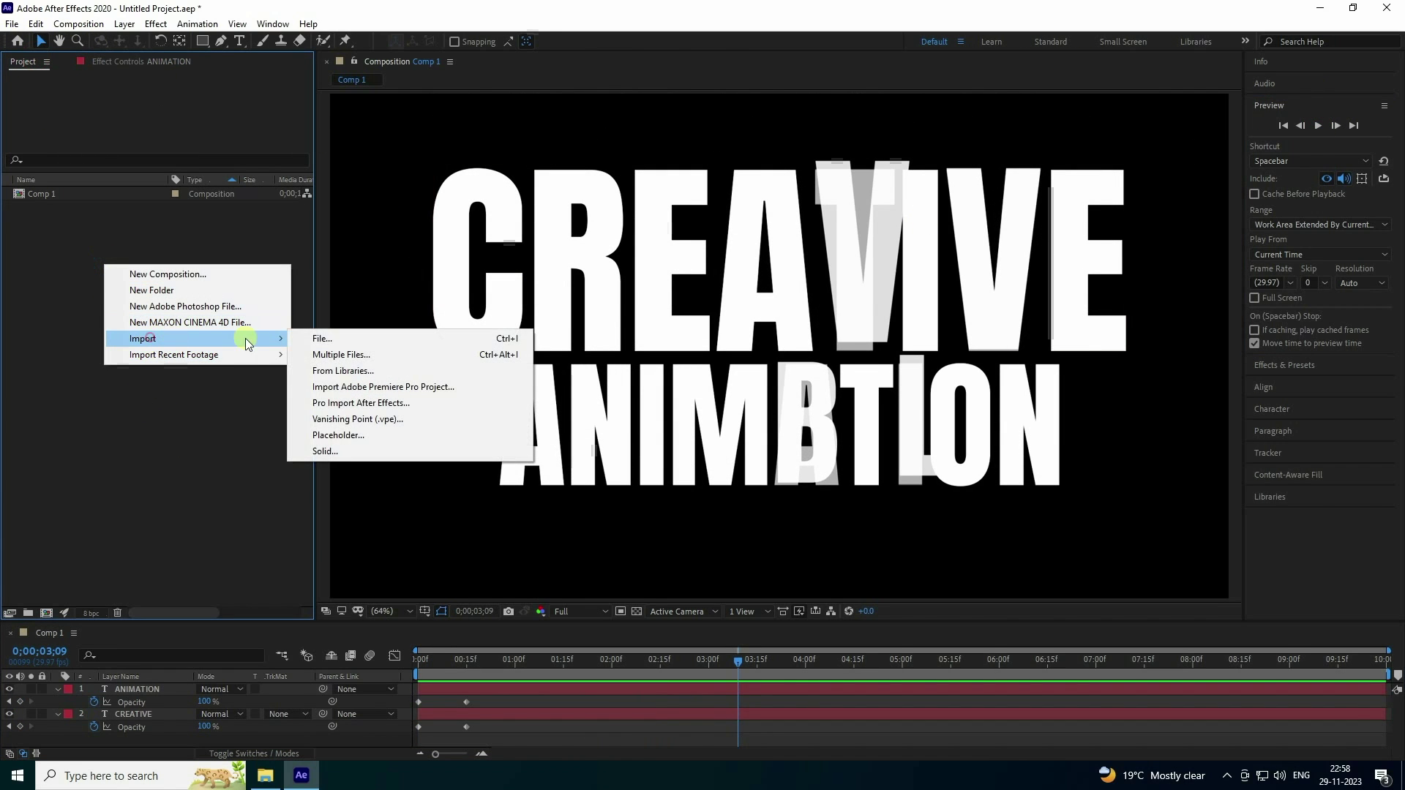
left_click(334, 340)
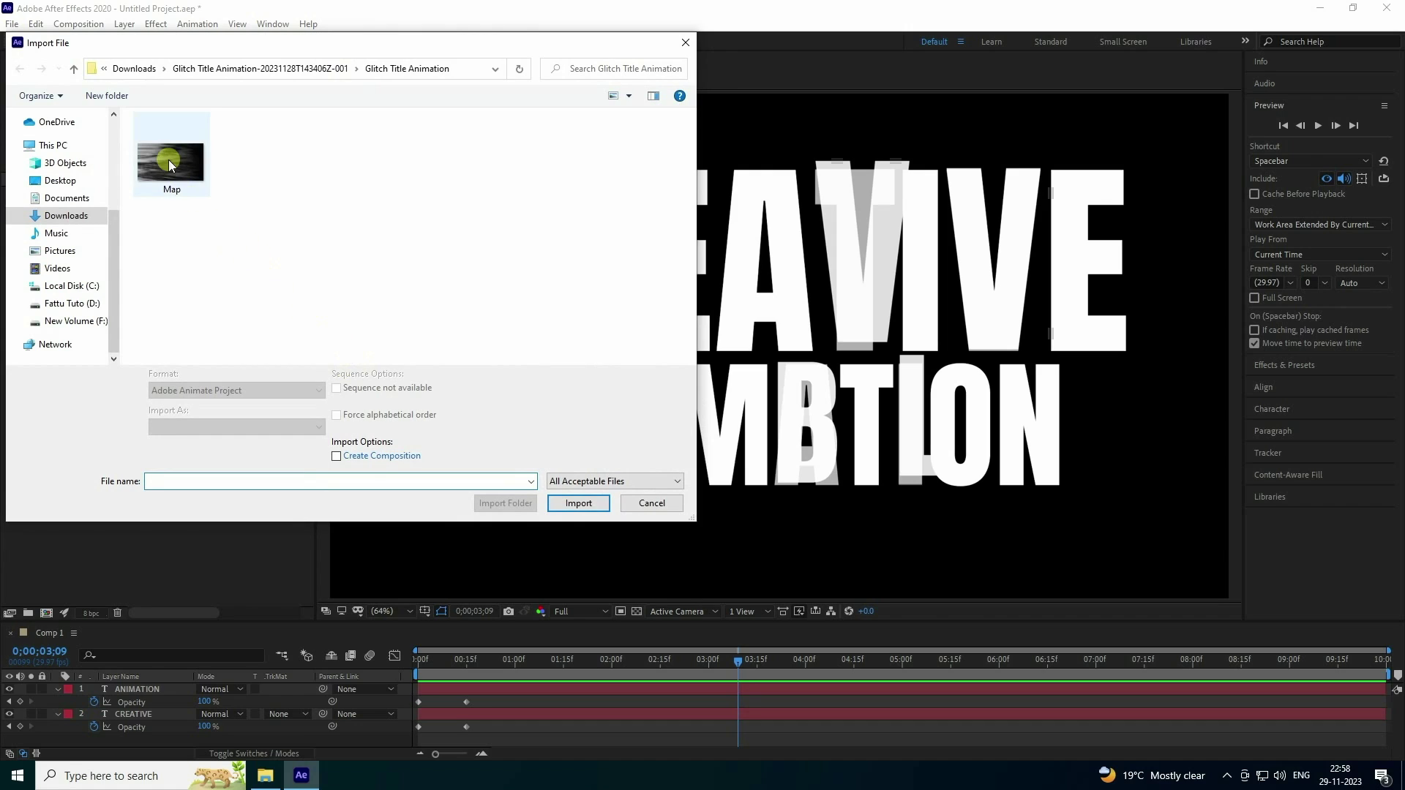
left_click(168, 162)
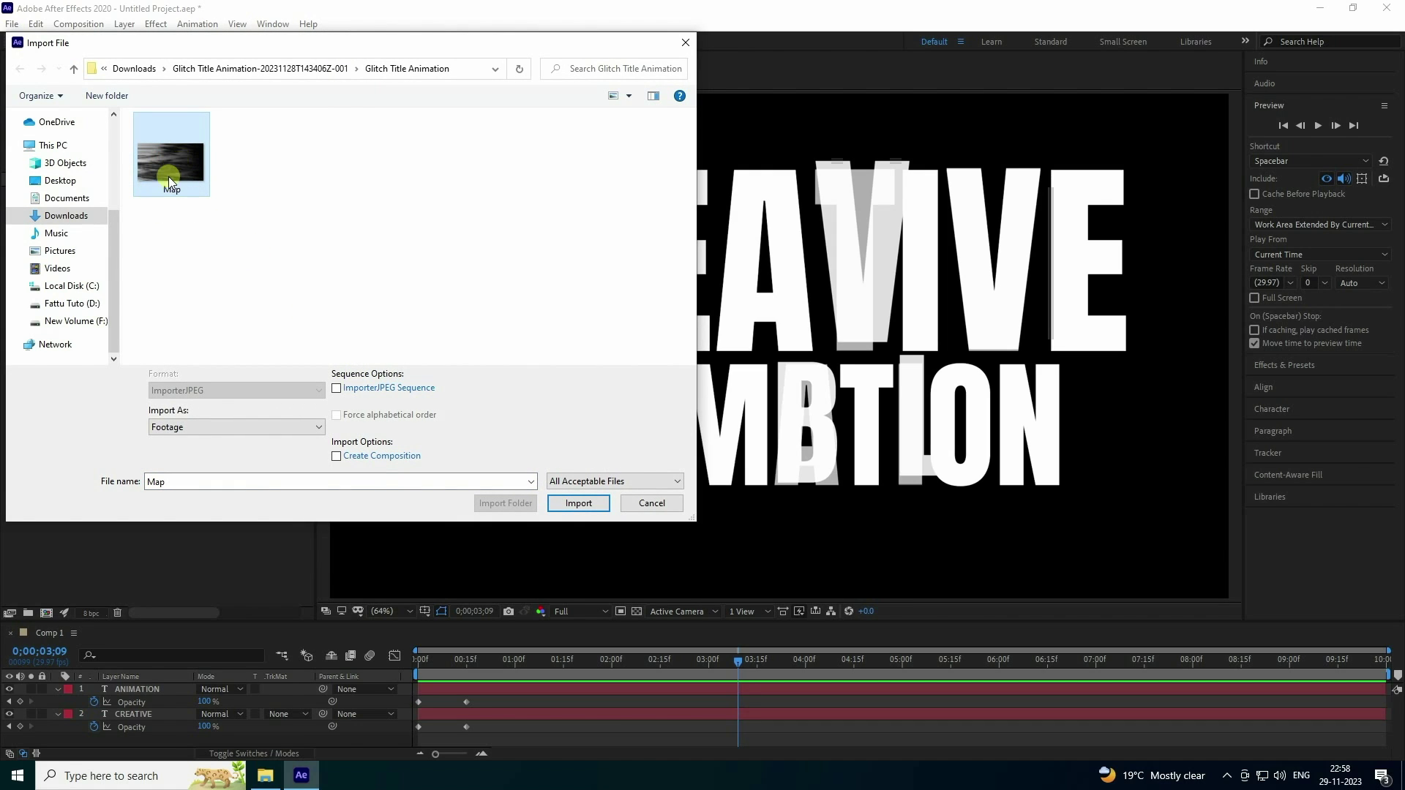
left_click(573, 502)
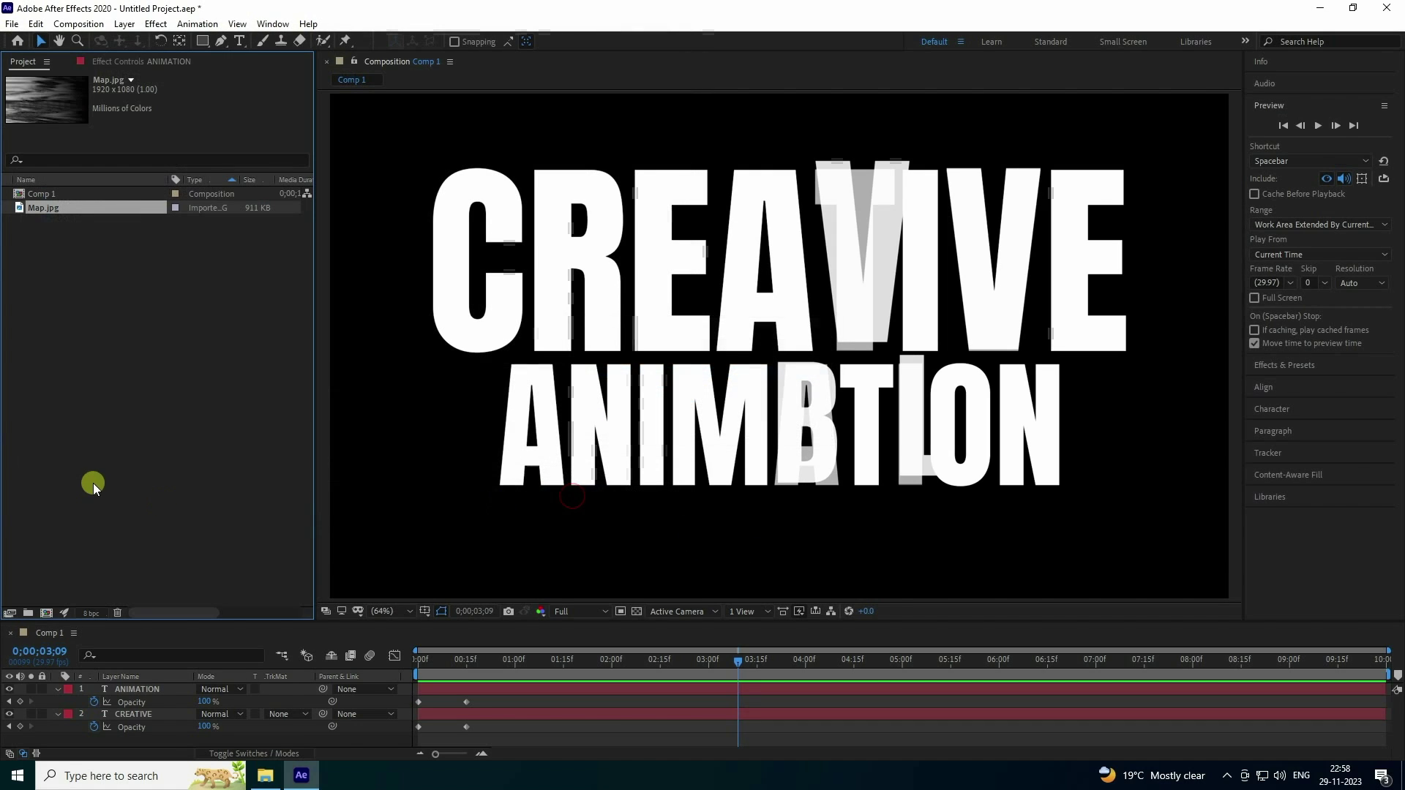
Collapse both text layers and pre-compose them together into a new composition named TEXT.
left_click(56, 688)
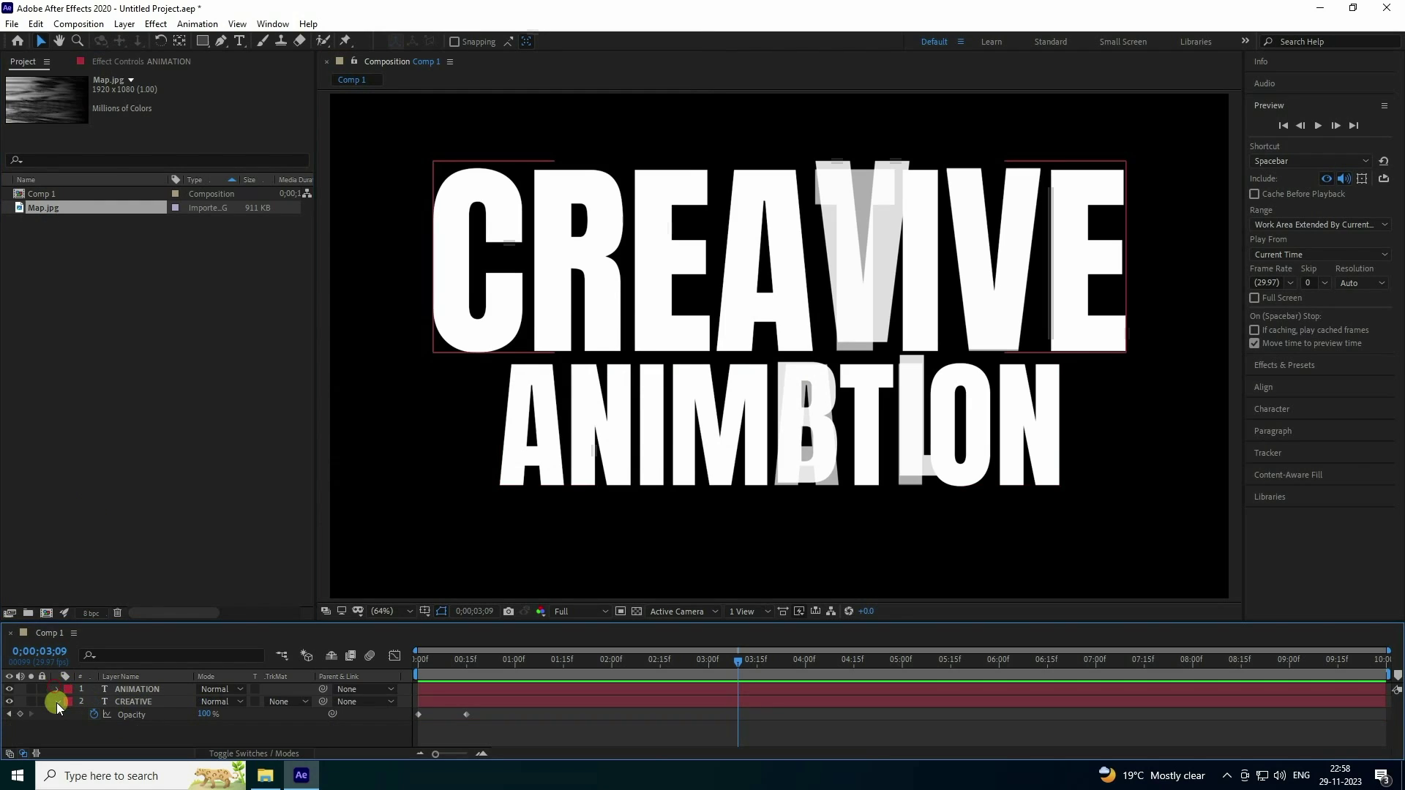
left_click(56, 703)
left_click_drag(112, 738, 170, 676)
right_click(137, 706)
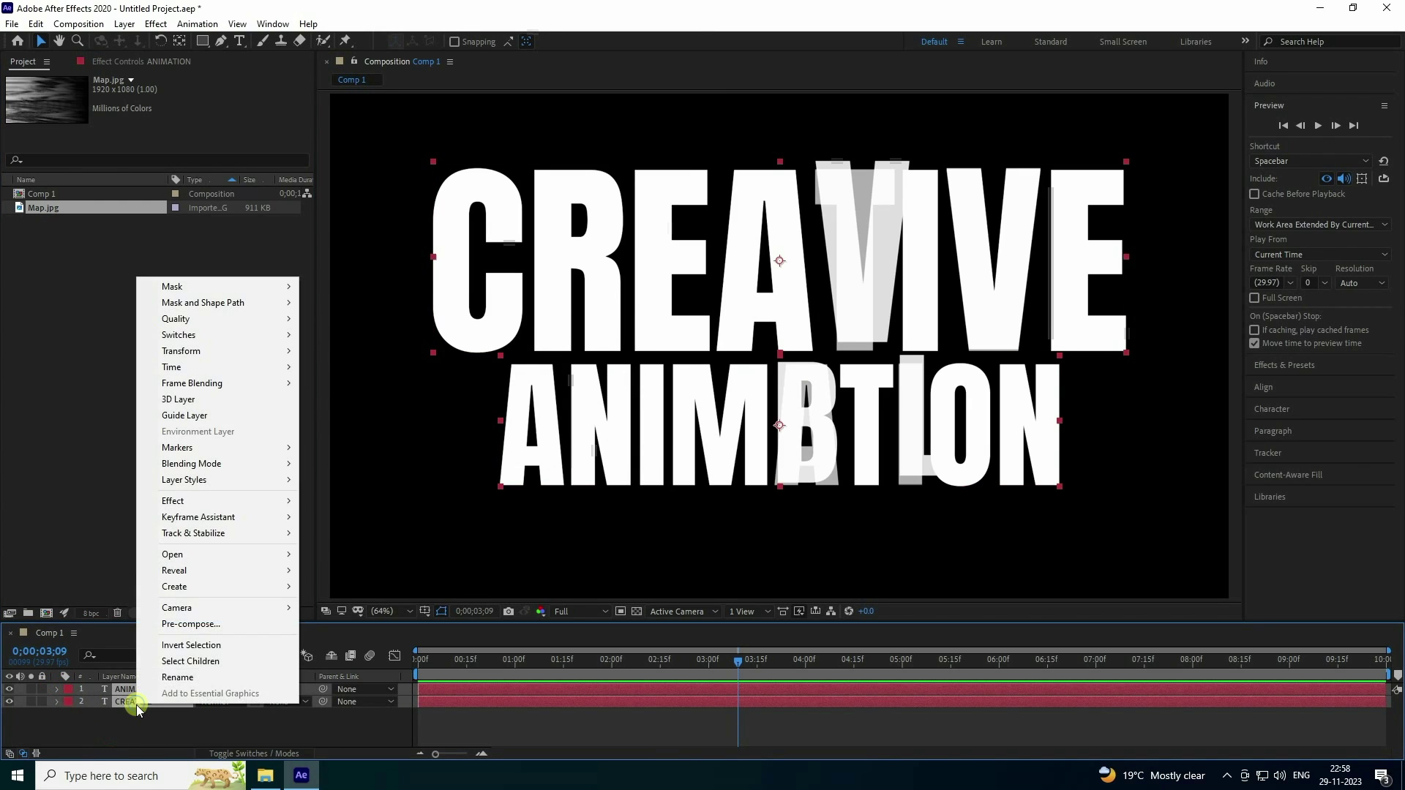
left_click(181, 623)
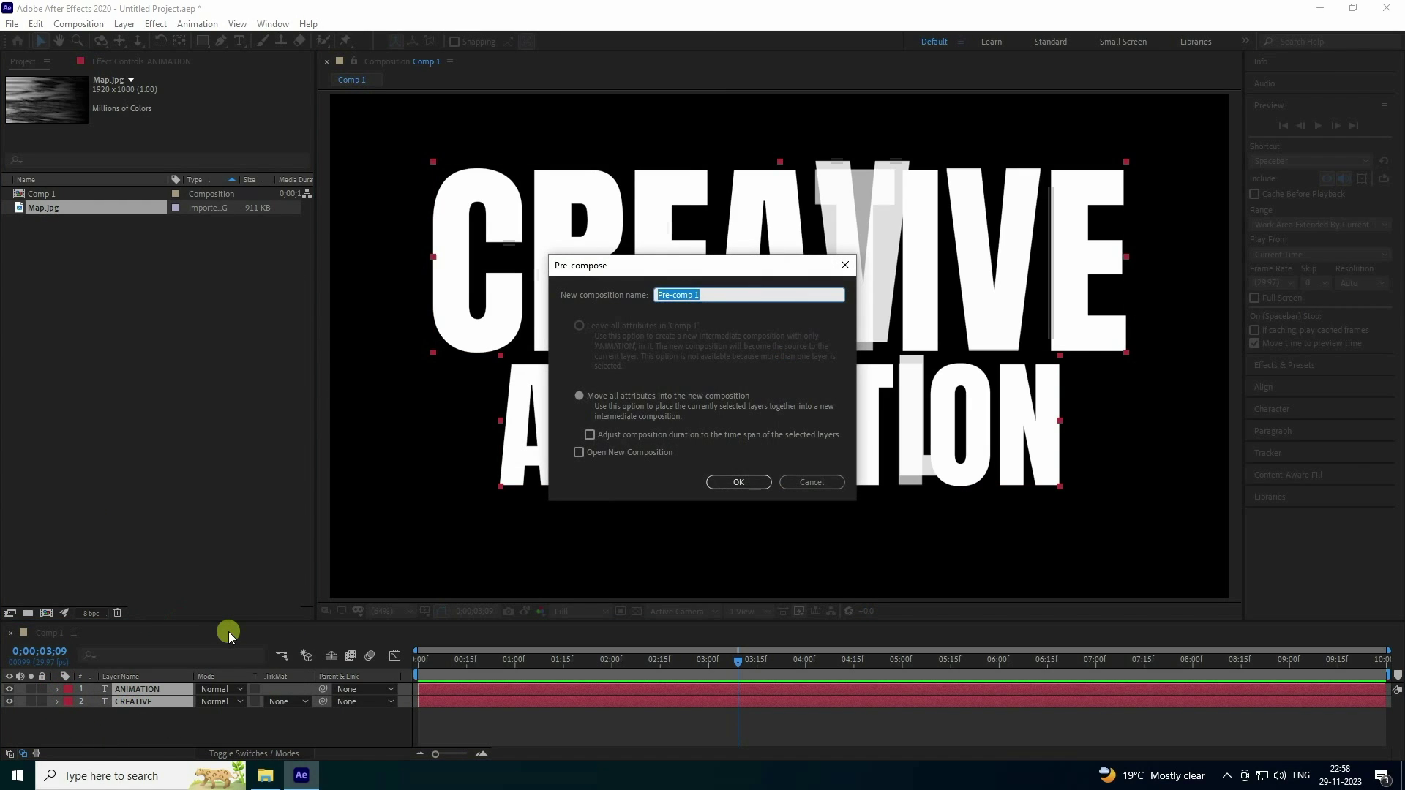
type("TEXT")
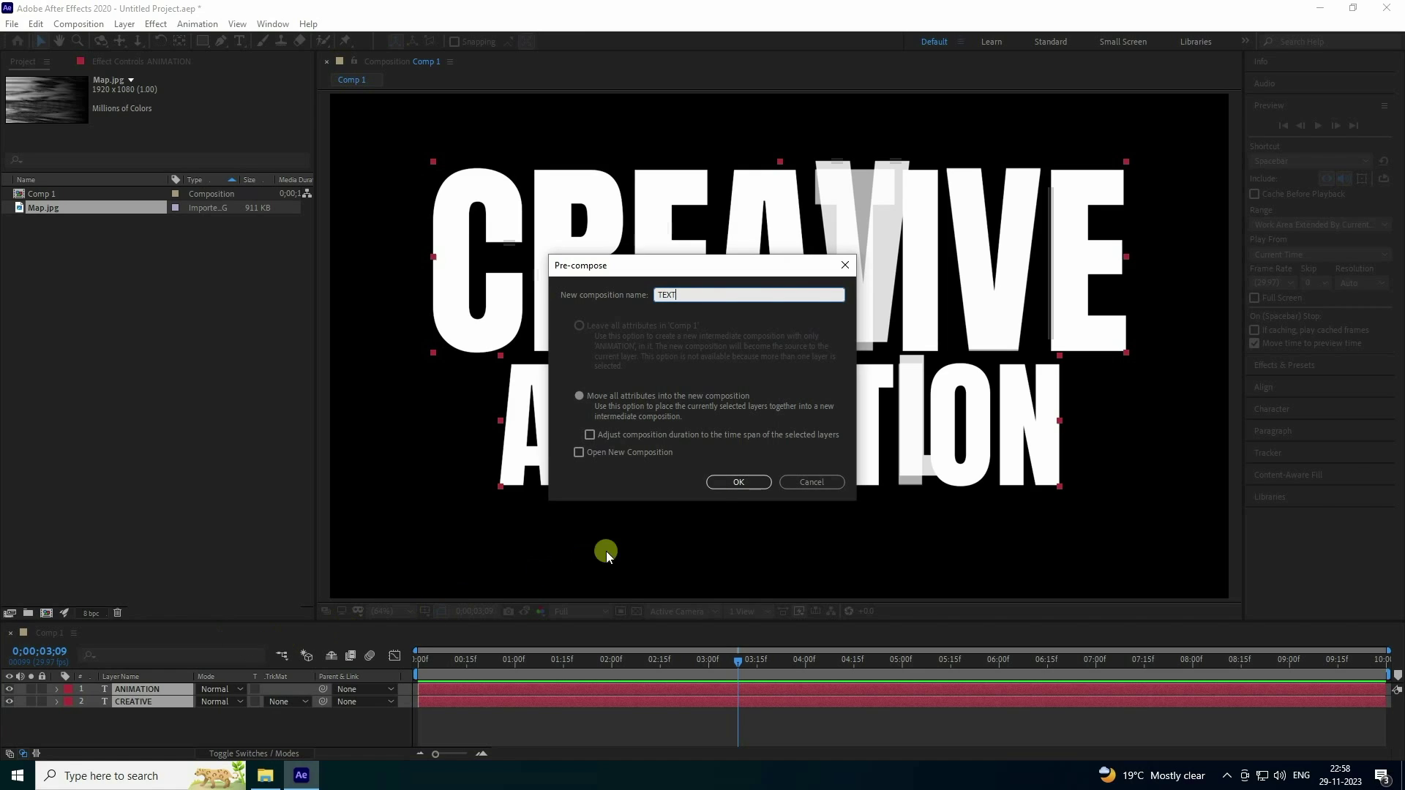
left_click(741, 482)
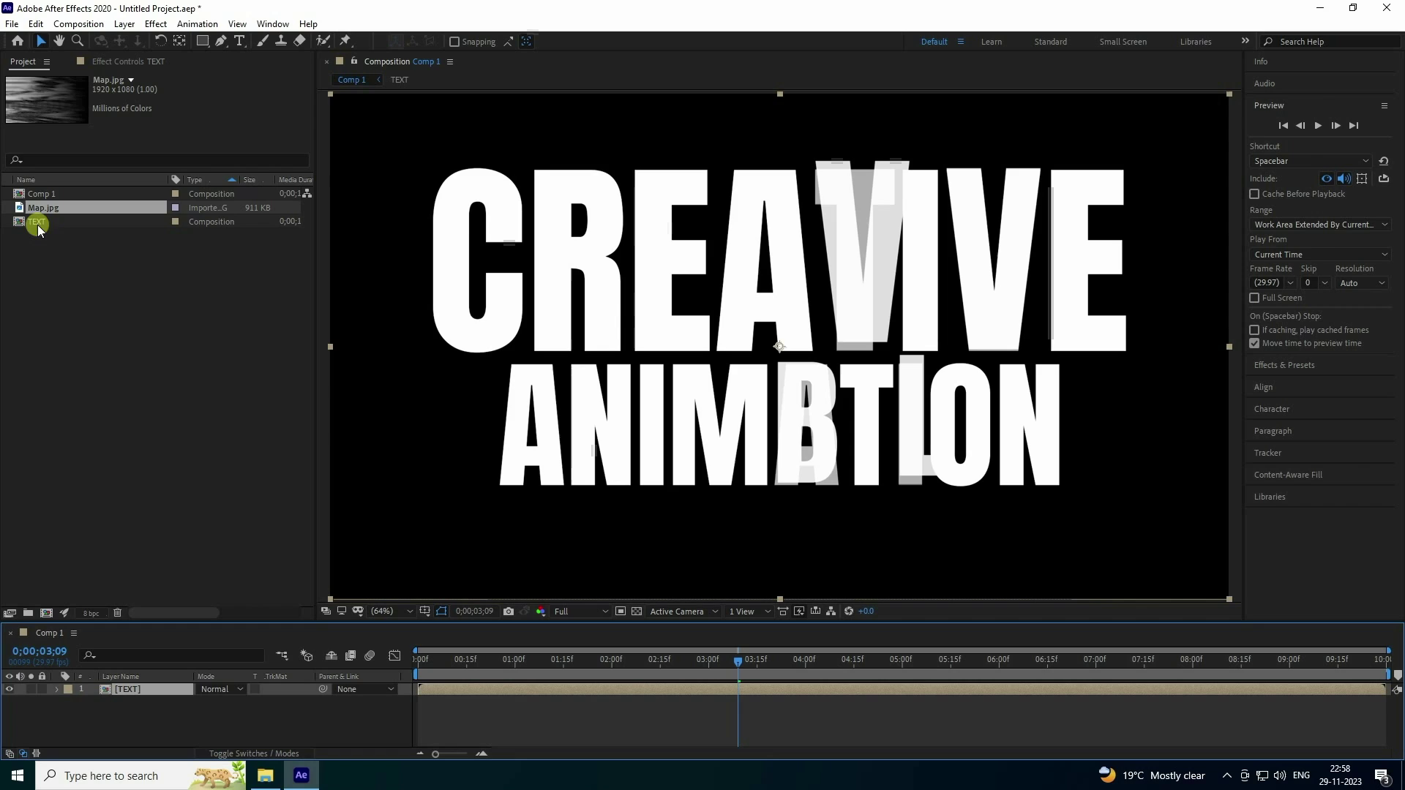
Place Map.jpg beneath the TEXT layer in Comp 1 and hide it.
left_click_drag(37, 207, 104, 717)
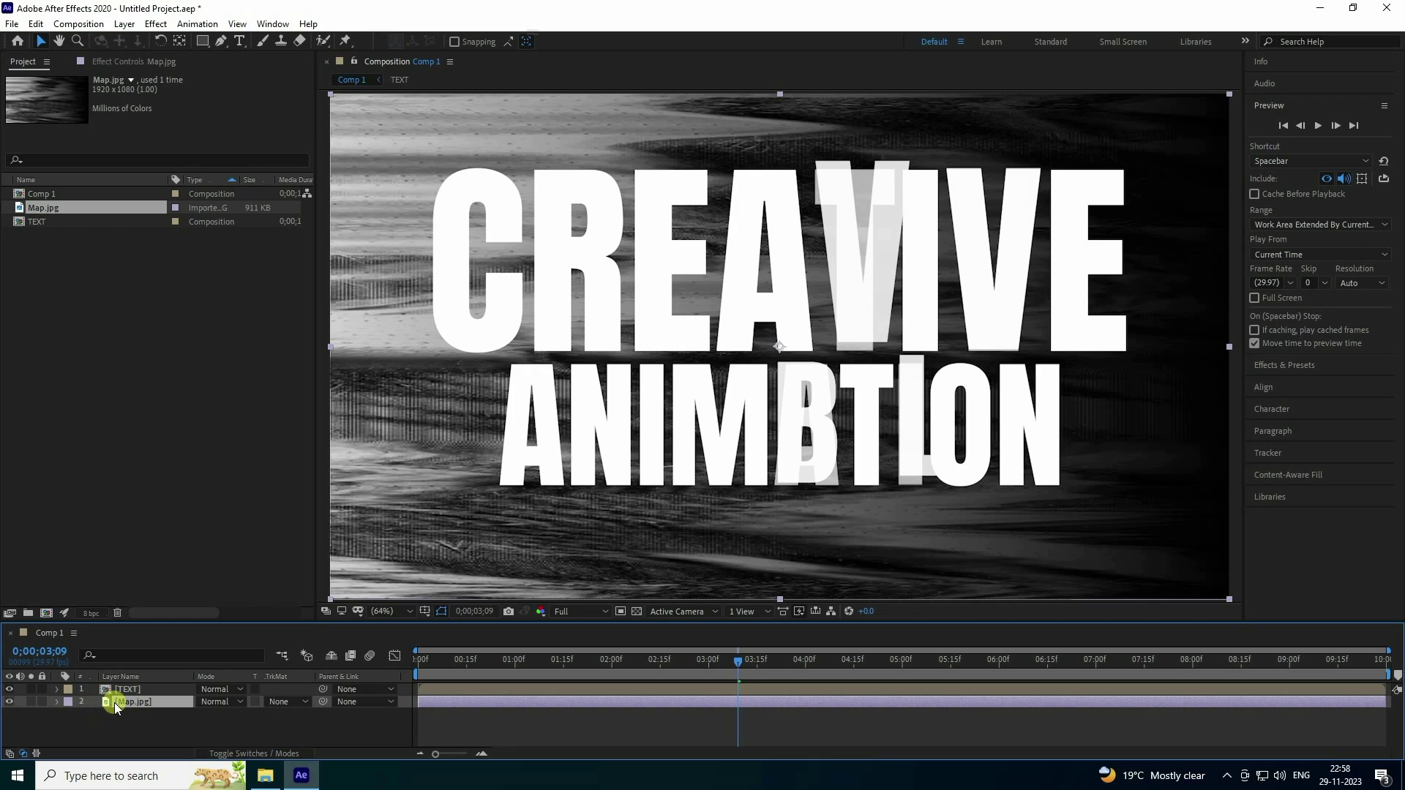
left_click(9, 701)
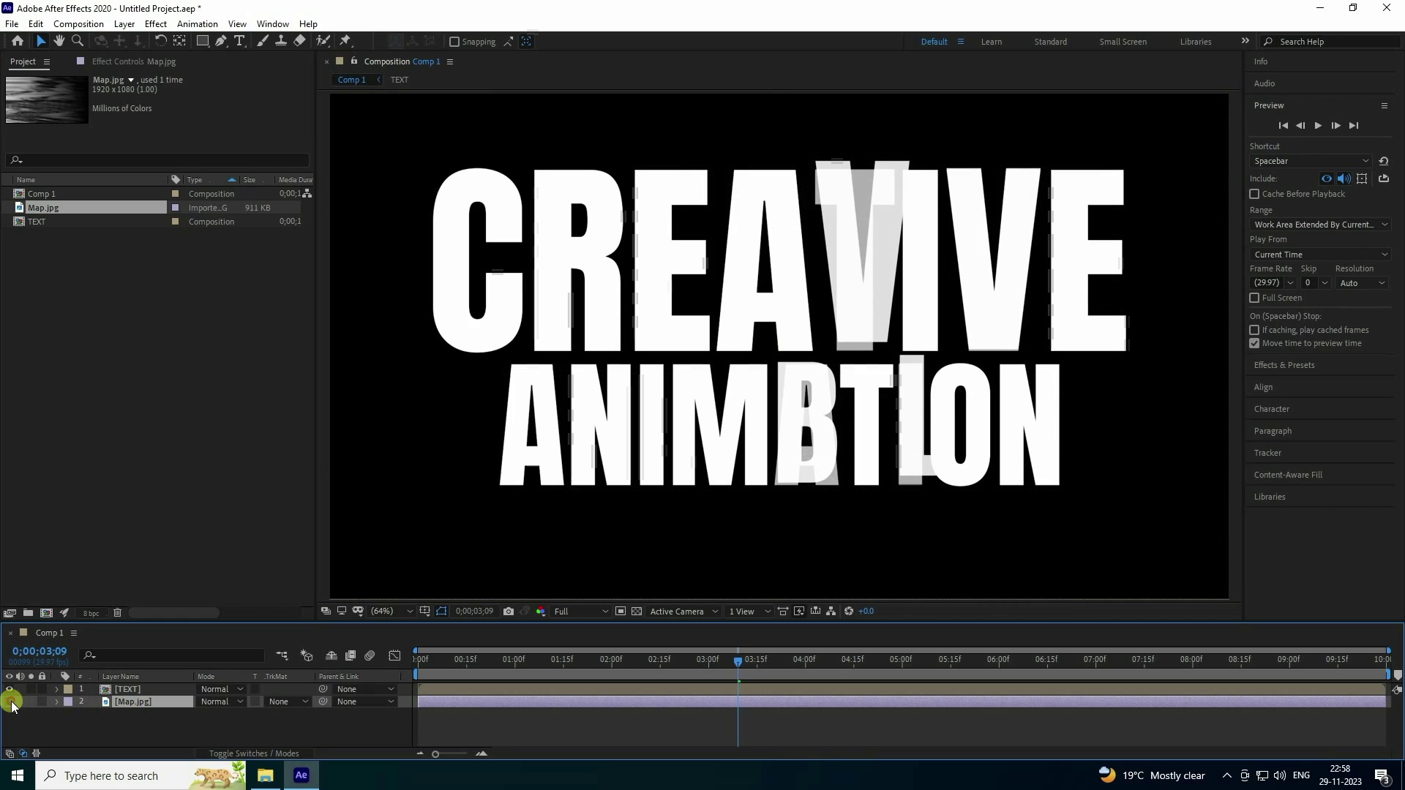
Find the Time Displacement effect by searching for "time" and apply it to the TEXT layer.
left_click(127, 691)
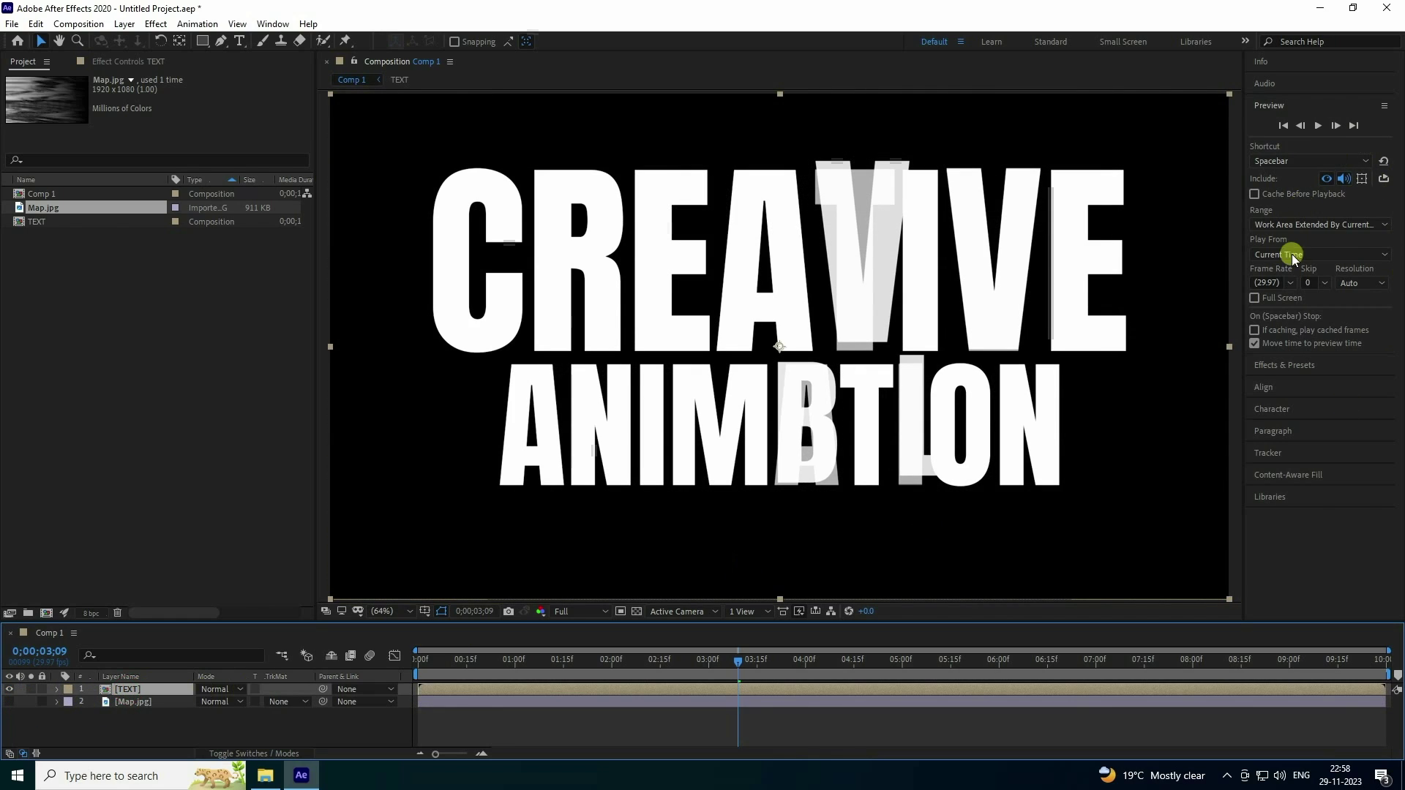
left_click(1281, 367)
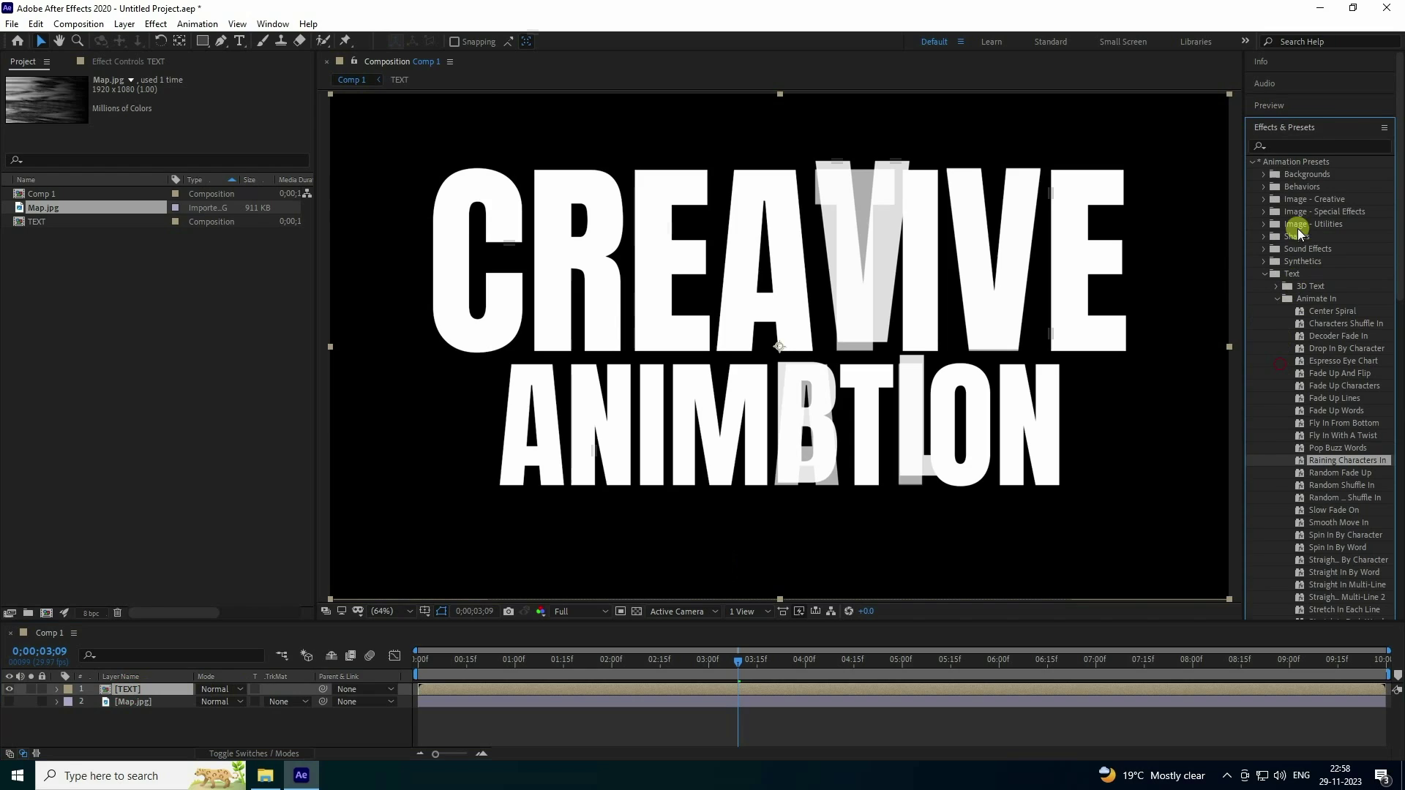
left_click(1297, 146)
type("time")
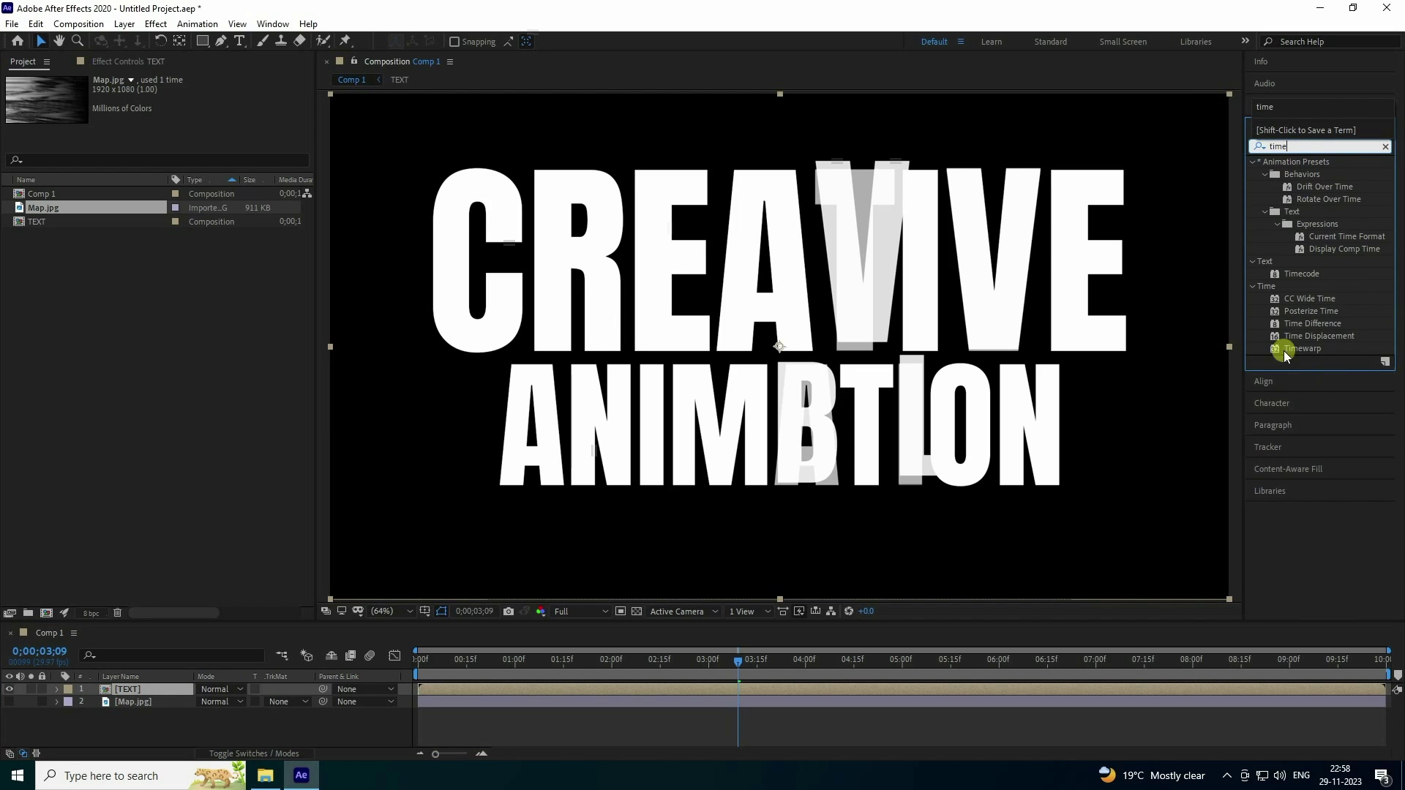
left_click(1316, 336)
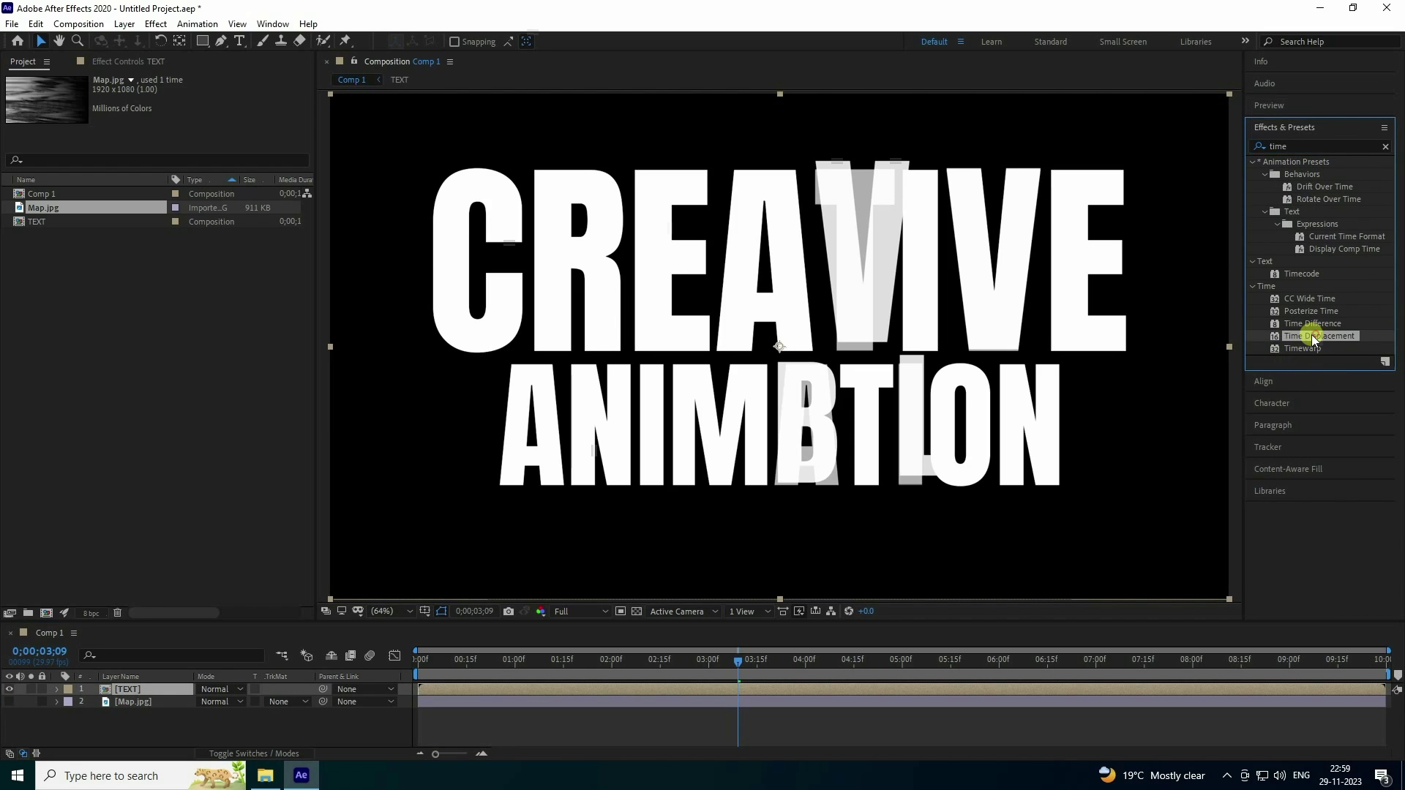
left_click_drag(1341, 335, 130, 691)
Move the current time to 0;00;03;06 and set the Time Displacement Layer to 2. Map.jpg.
left_click(735, 661)
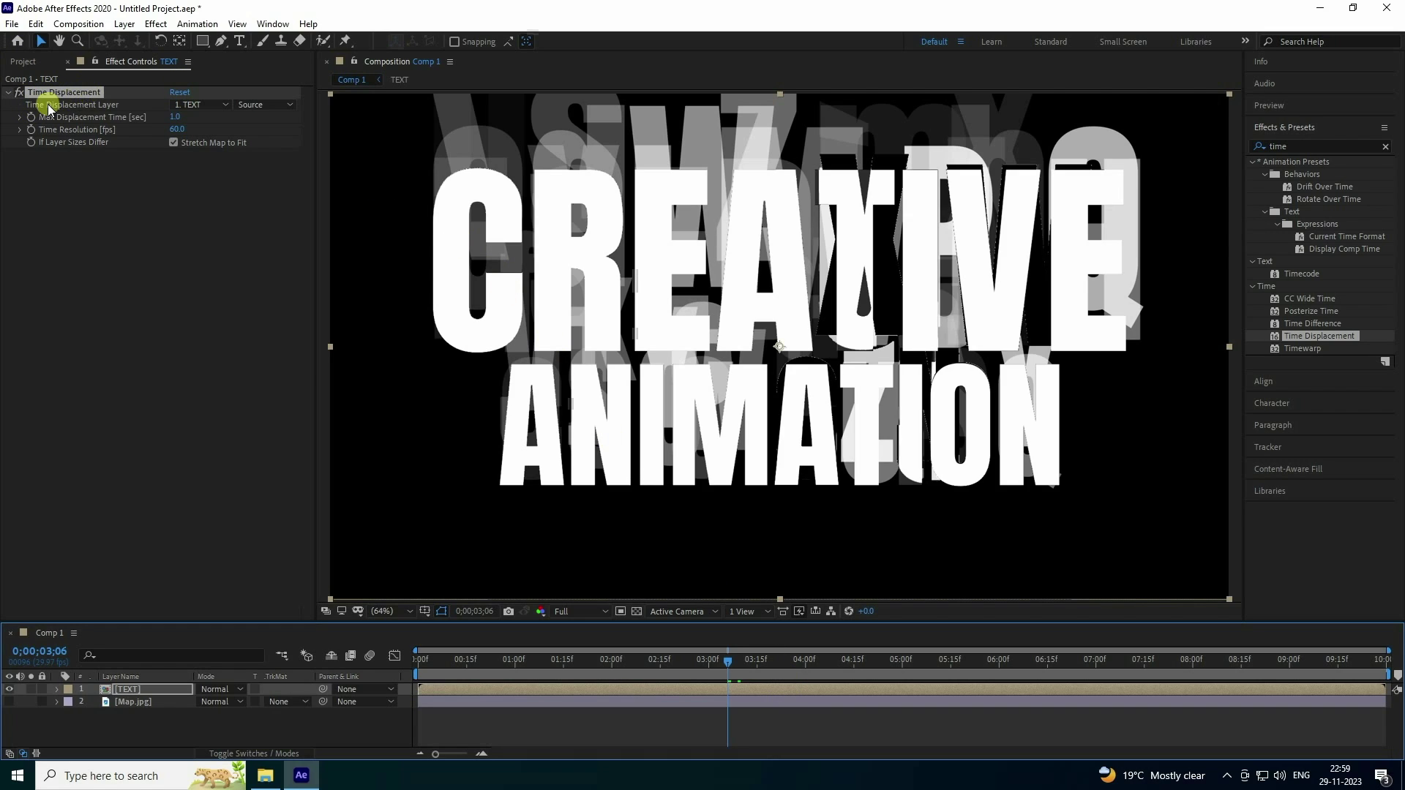
left_click(208, 107)
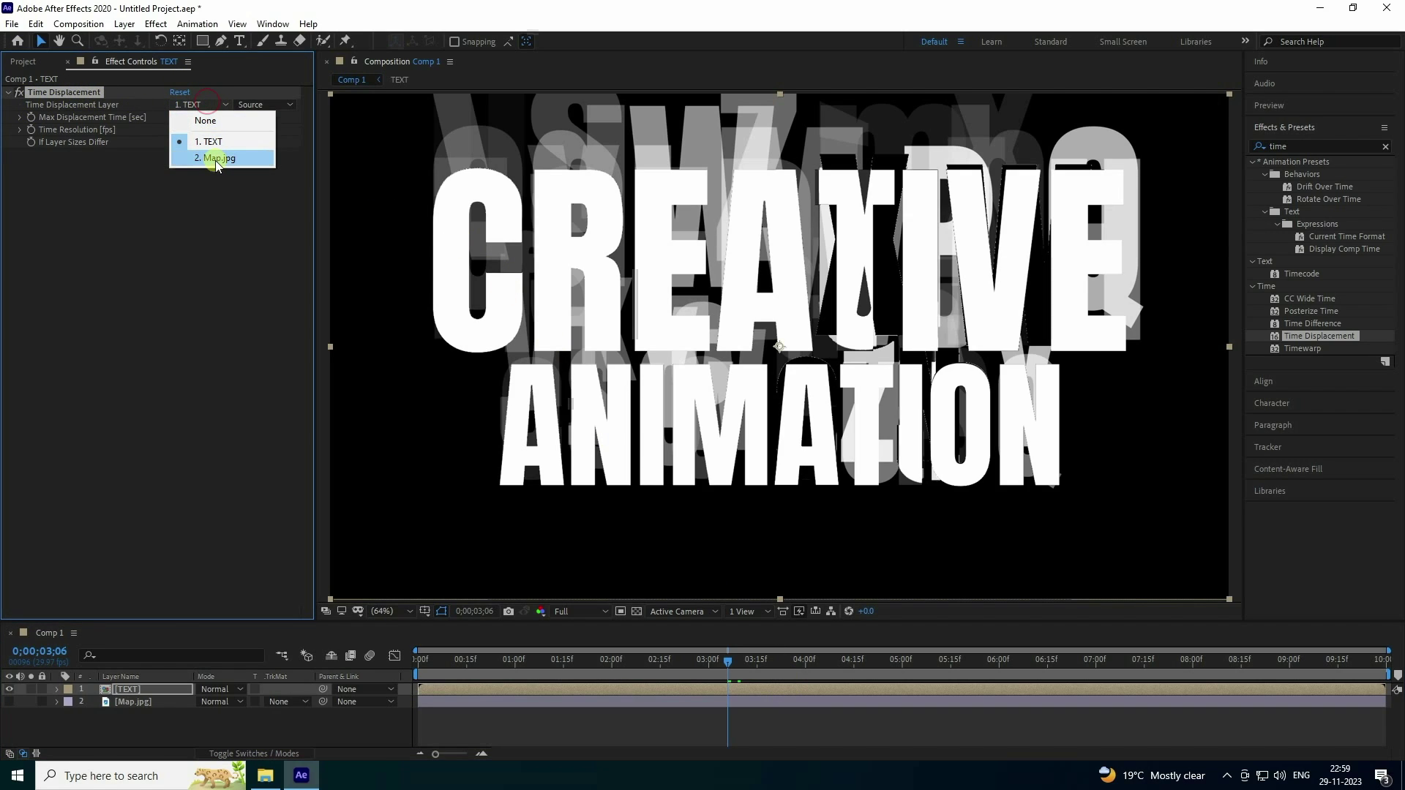
left_click(209, 161)
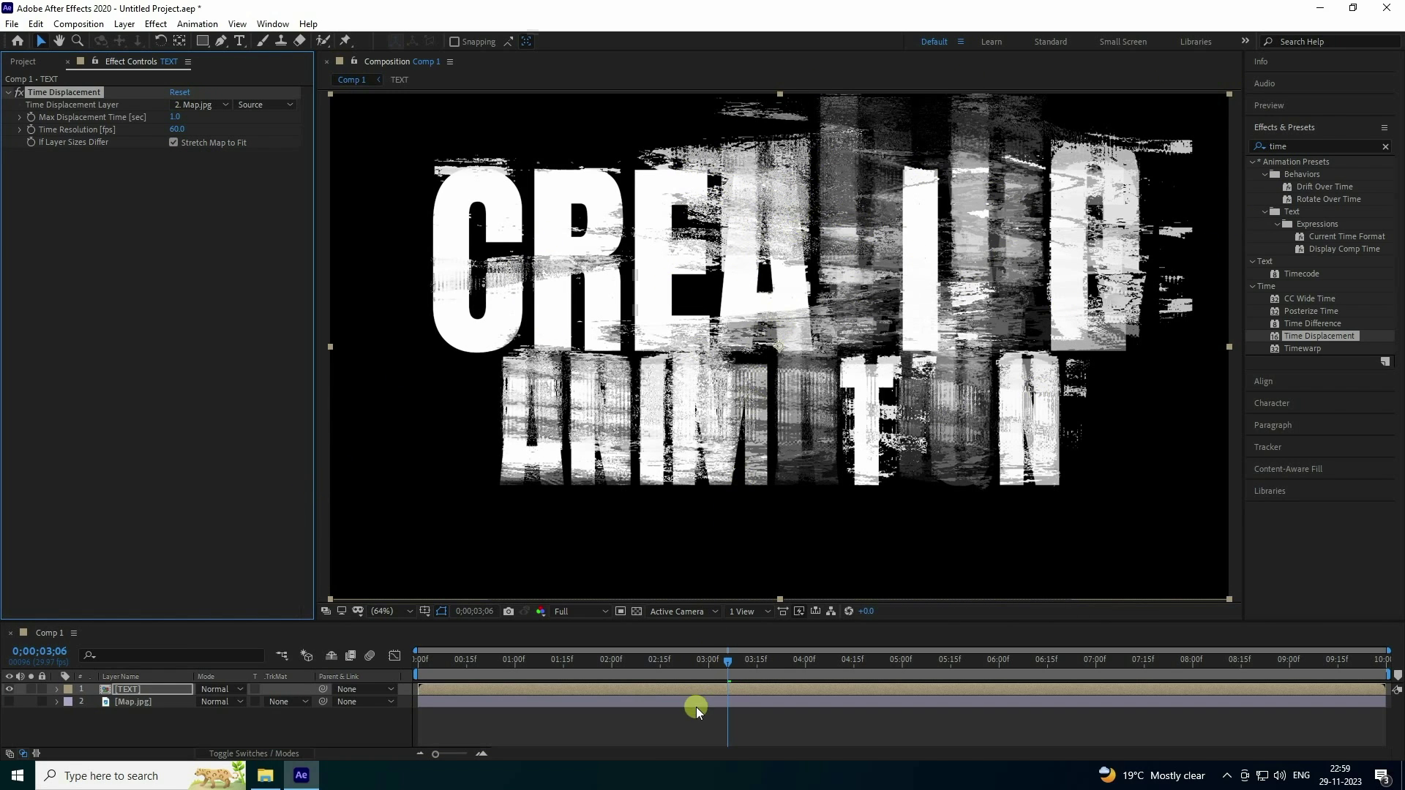
Preview the displaced title animation from the start of the composition, then stop the playback.
left_click_drag(727, 663, 370, 683)
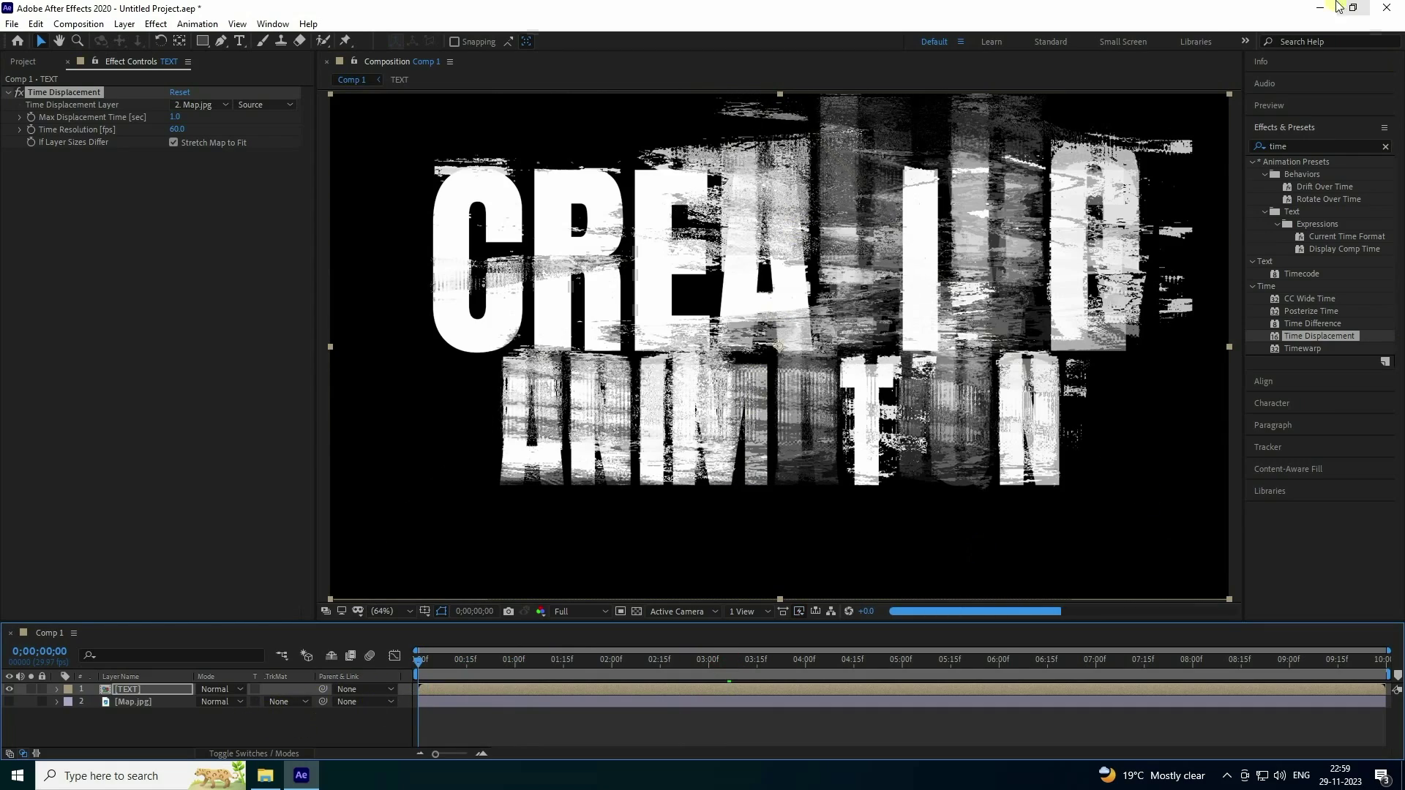
left_click(1269, 106)
left_click(1318, 126)
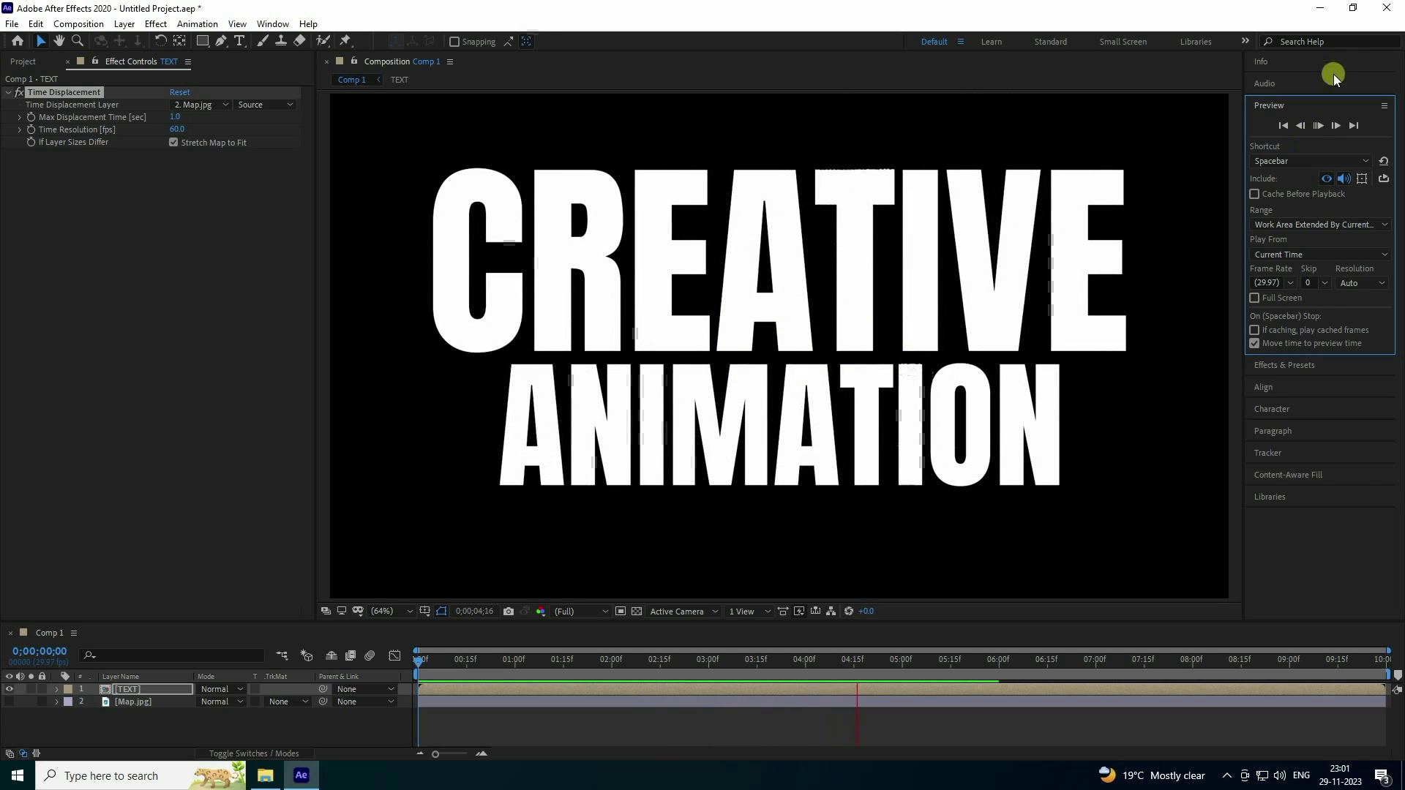
left_click(1282, 126)
left_click(1319, 126)
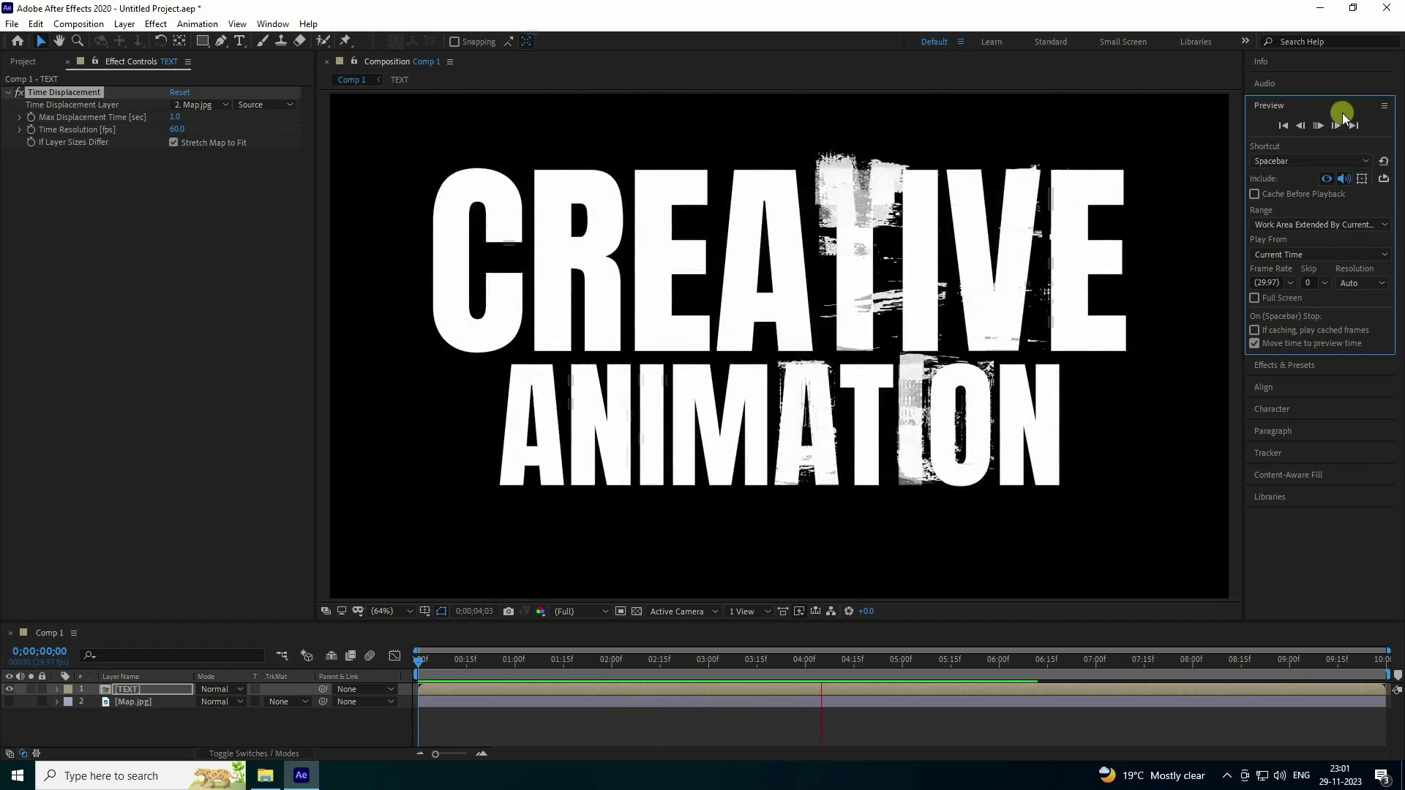
left_click(1320, 126)
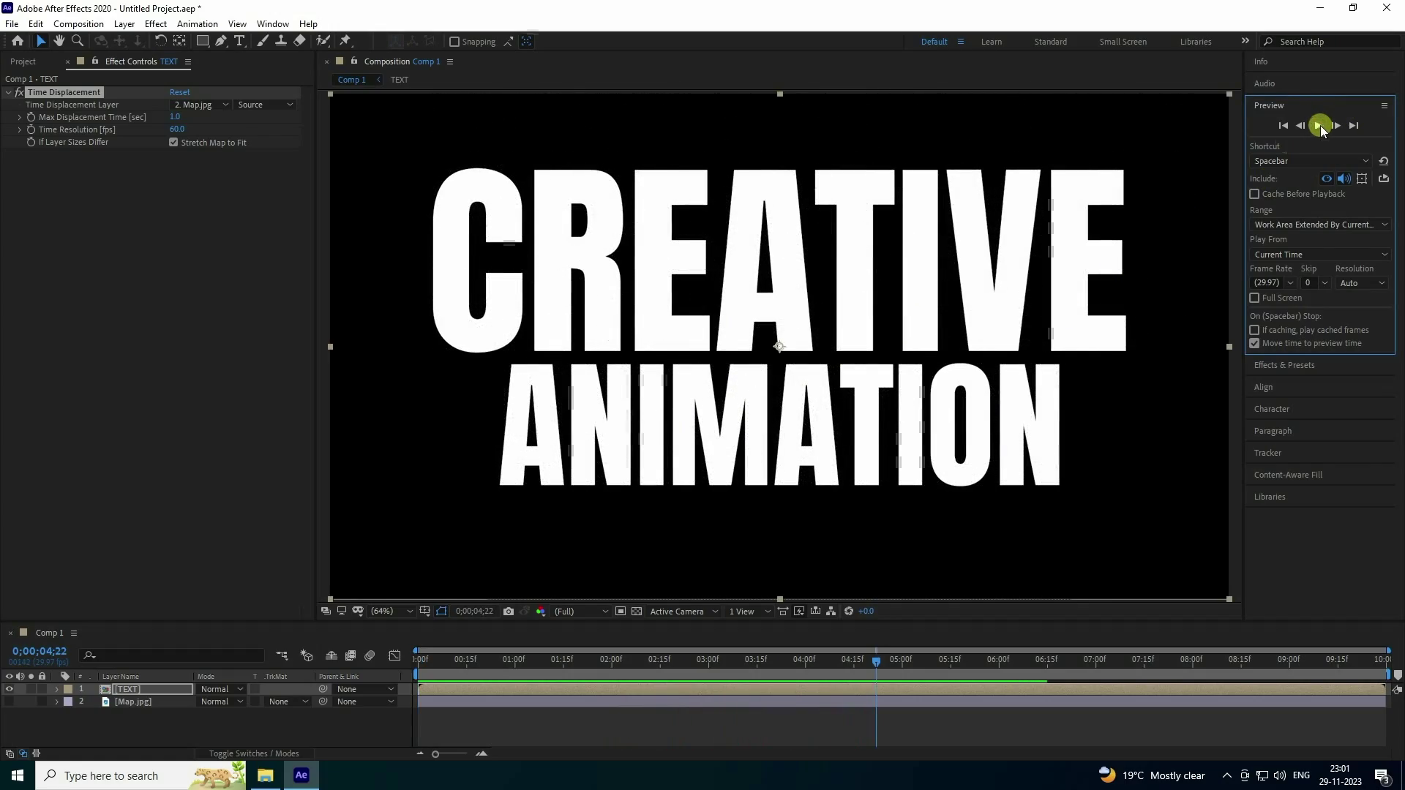
Pre-compose the TEXT and Map.jpg layers together into a new composition named COLOR.
left_click(104, 722)
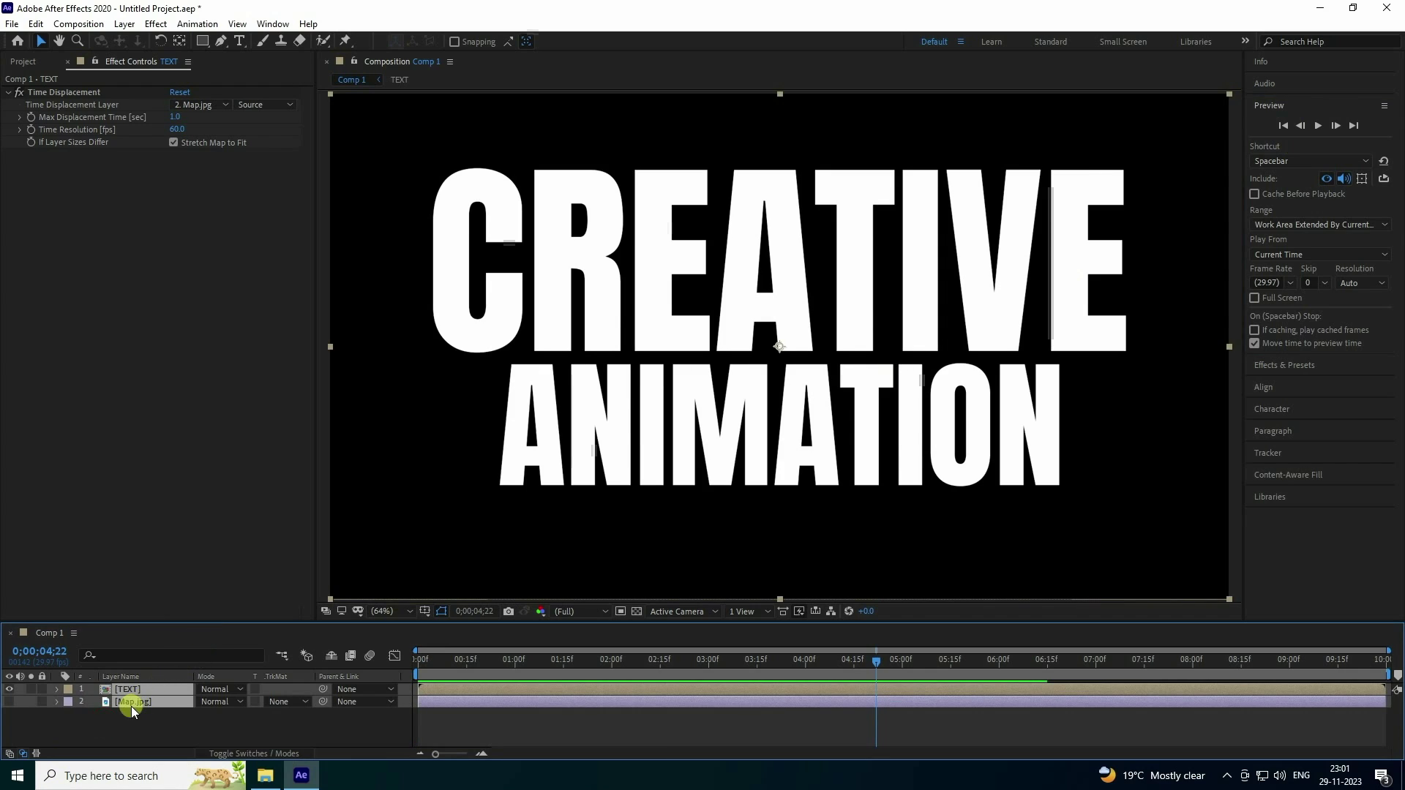
right_click(132, 705)
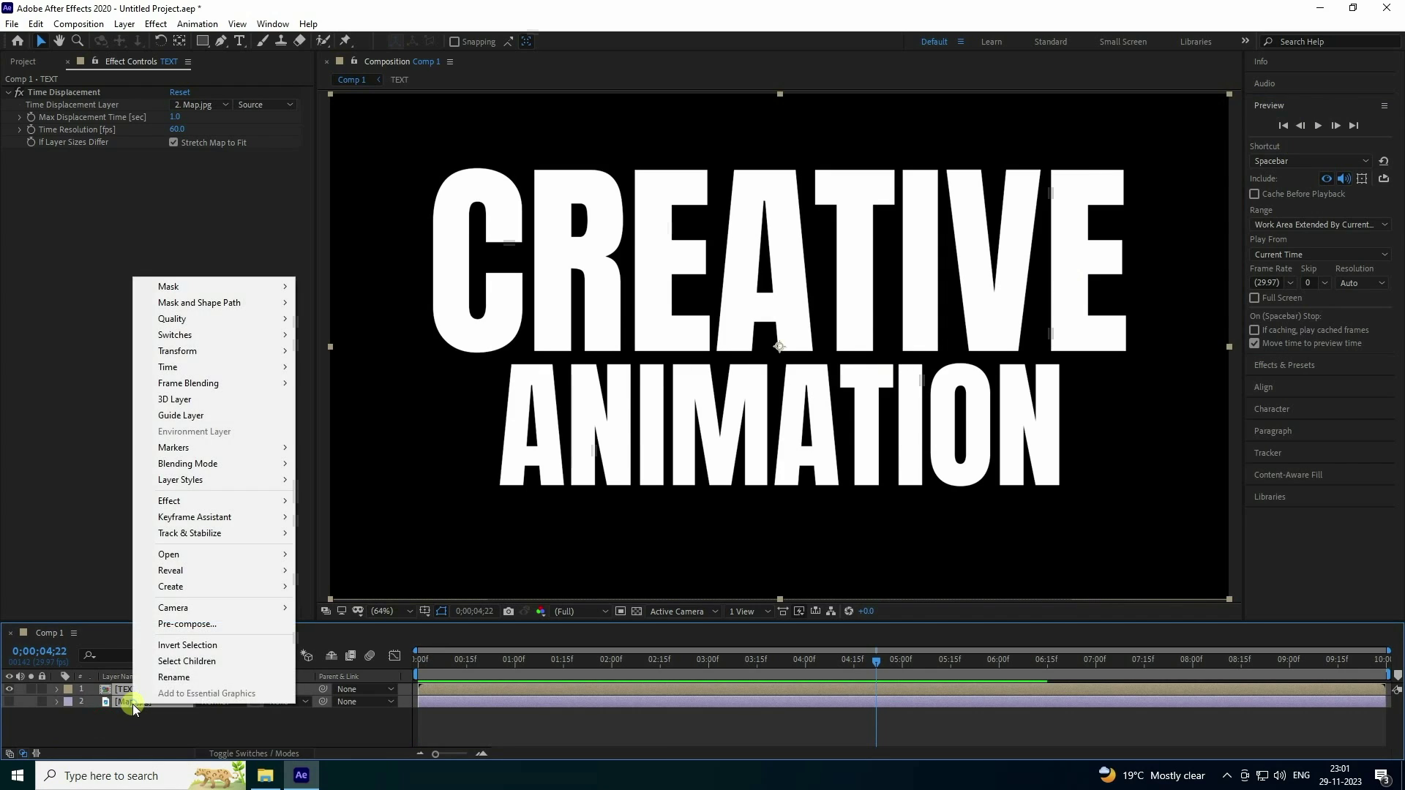
left_click(187, 625)
type("COLOR")
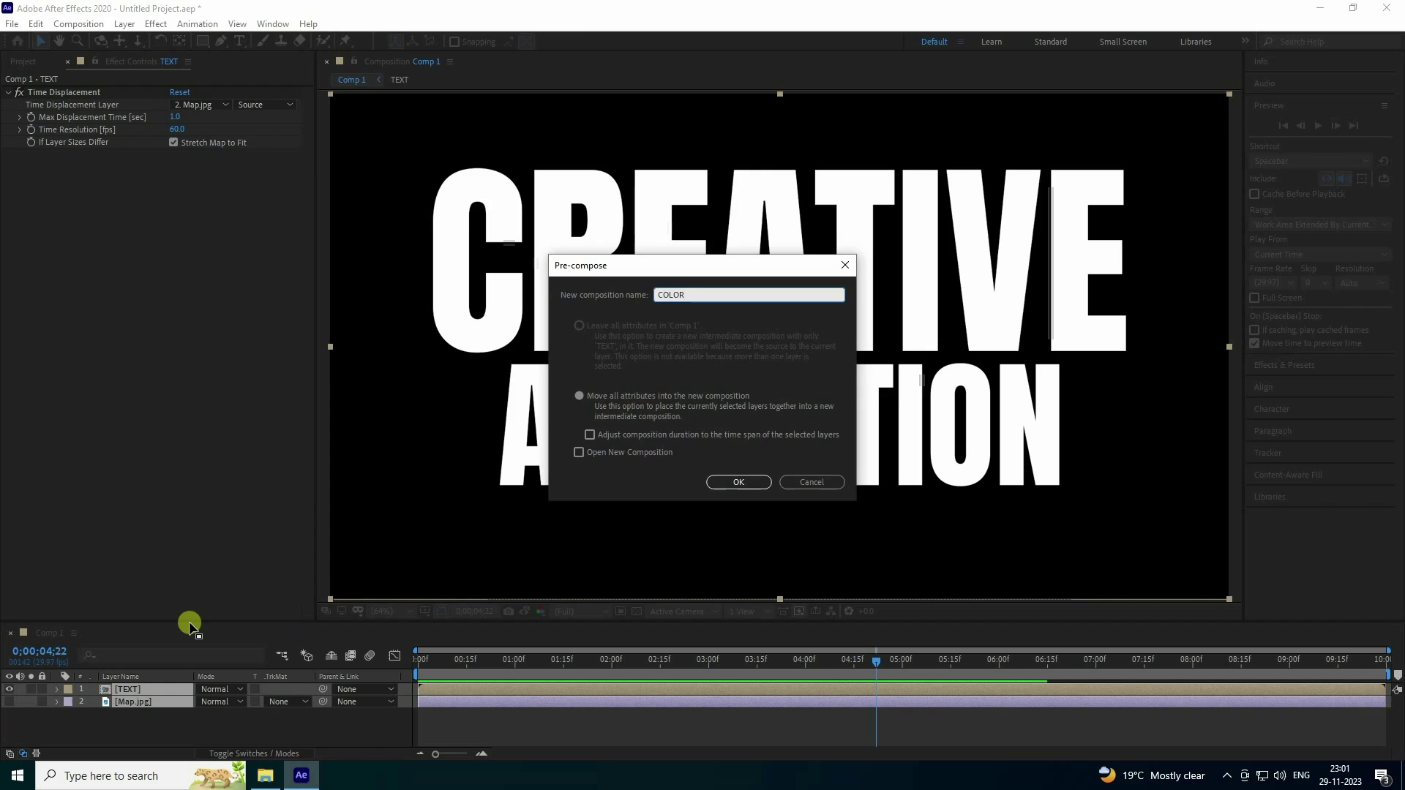
key("Return")
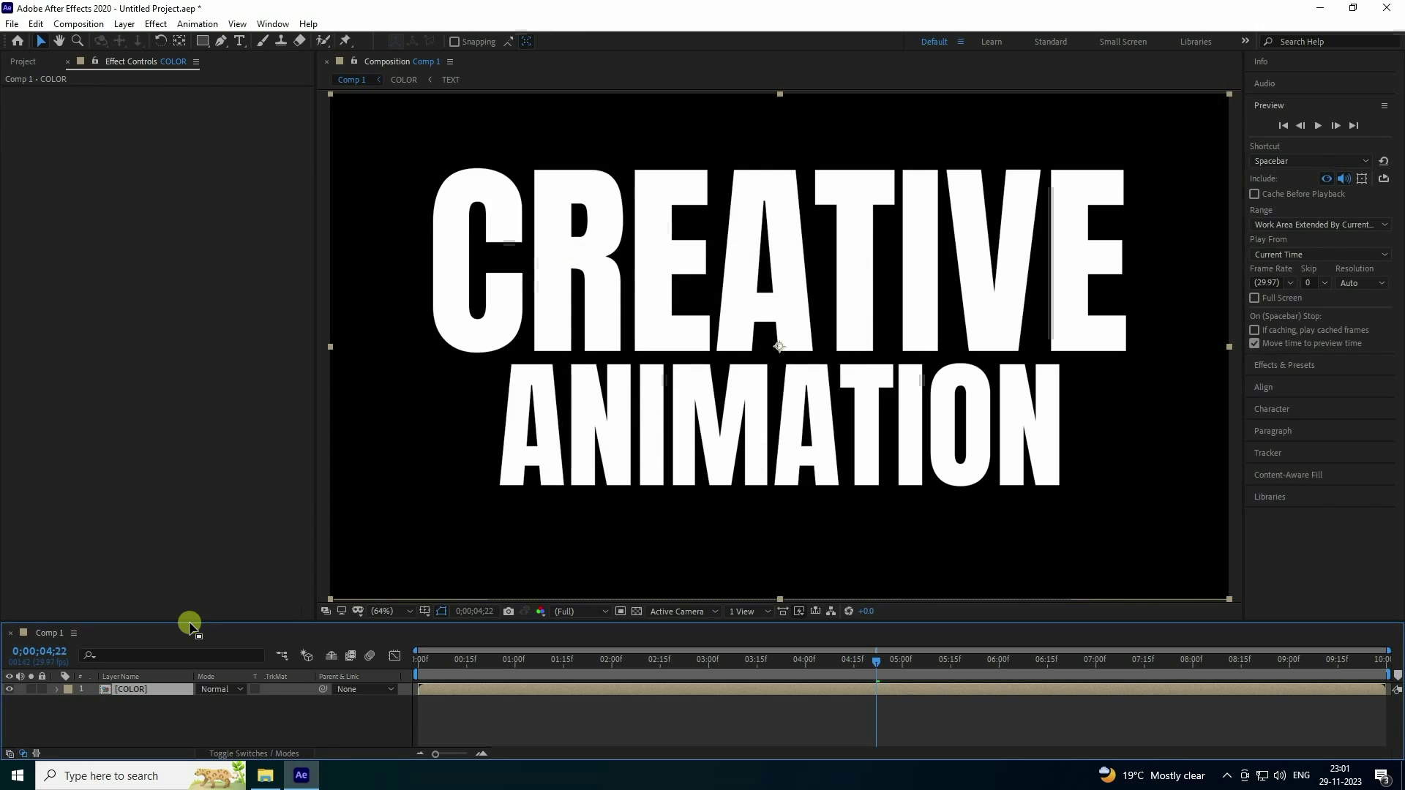
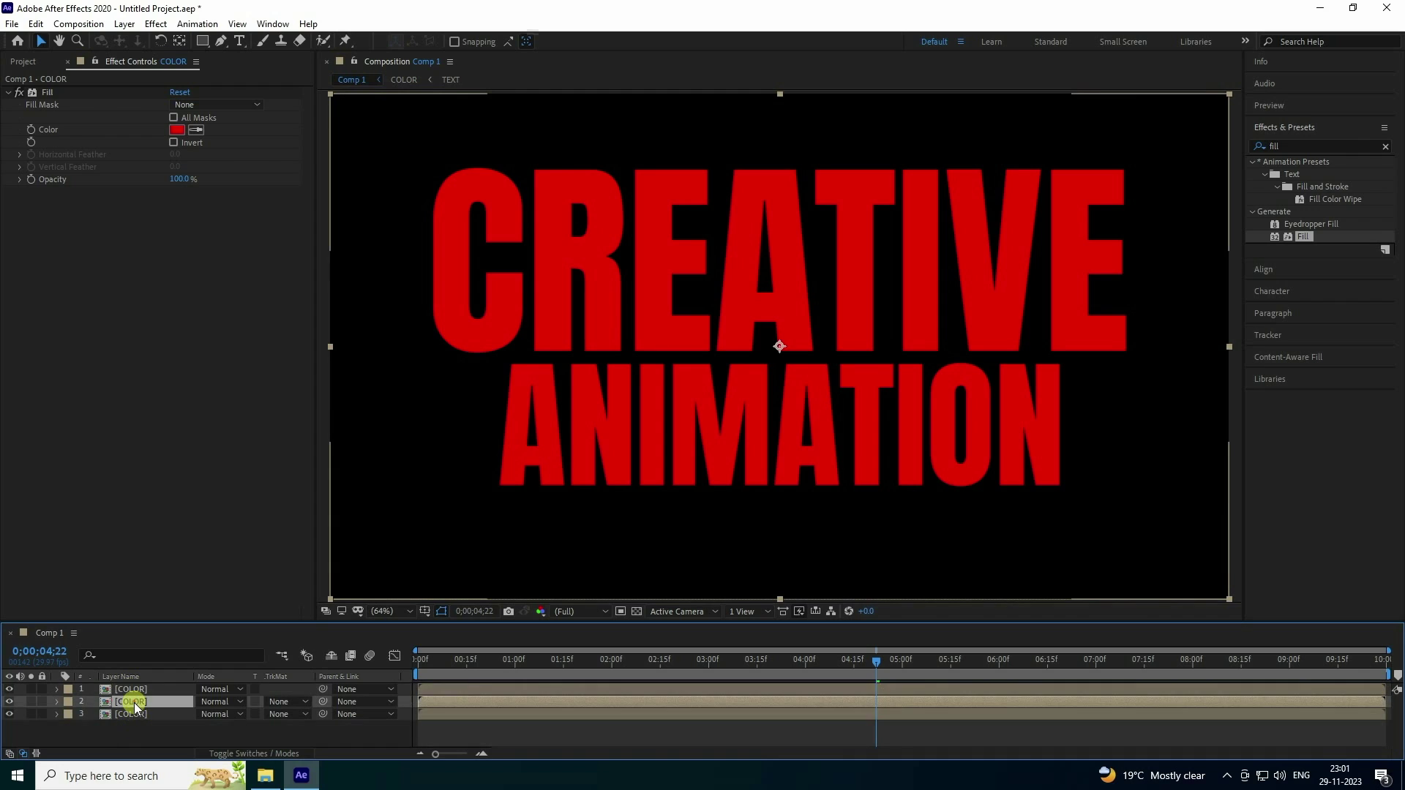
Set the Fill color of the second COLOR layer to green with a hue of 100°.
left_click(177, 132)
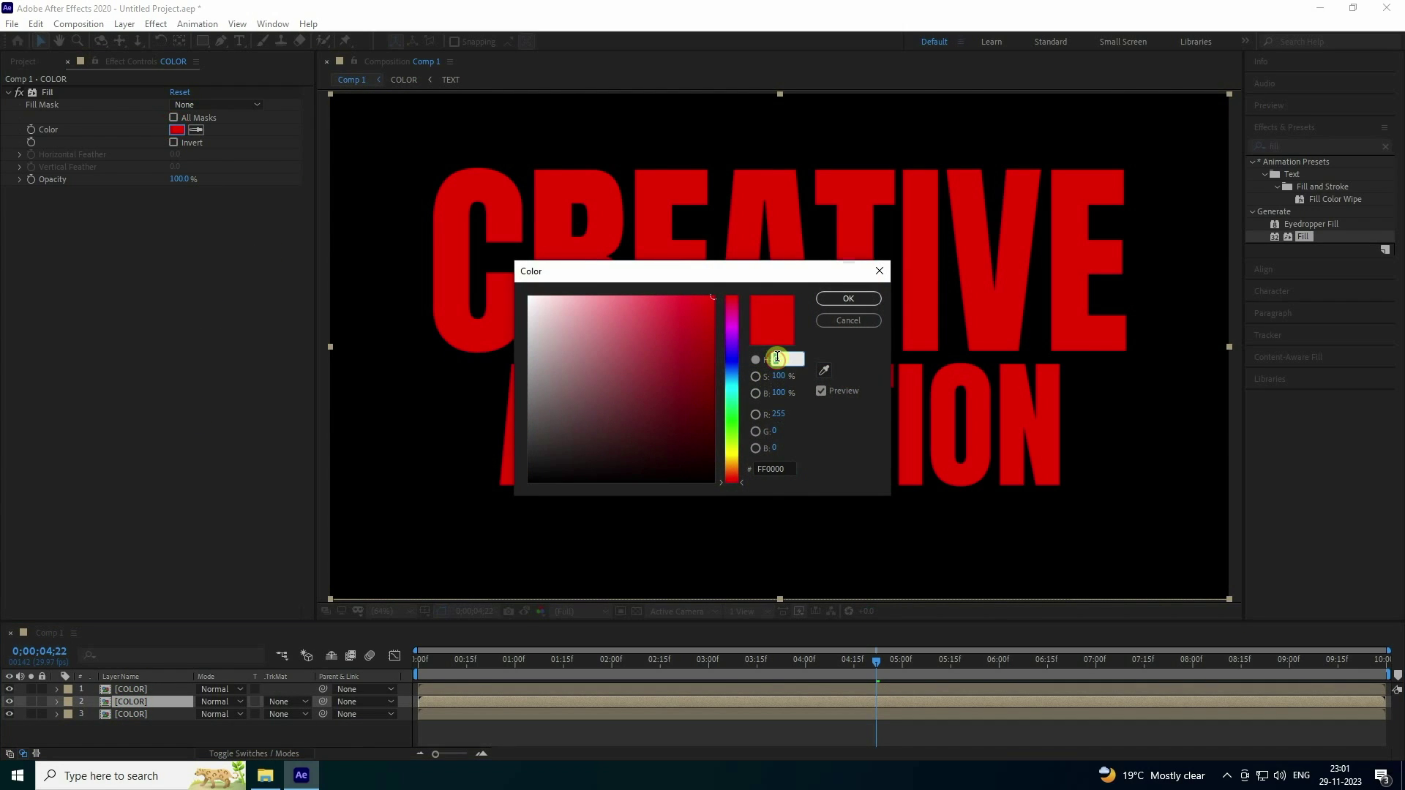
type("100")
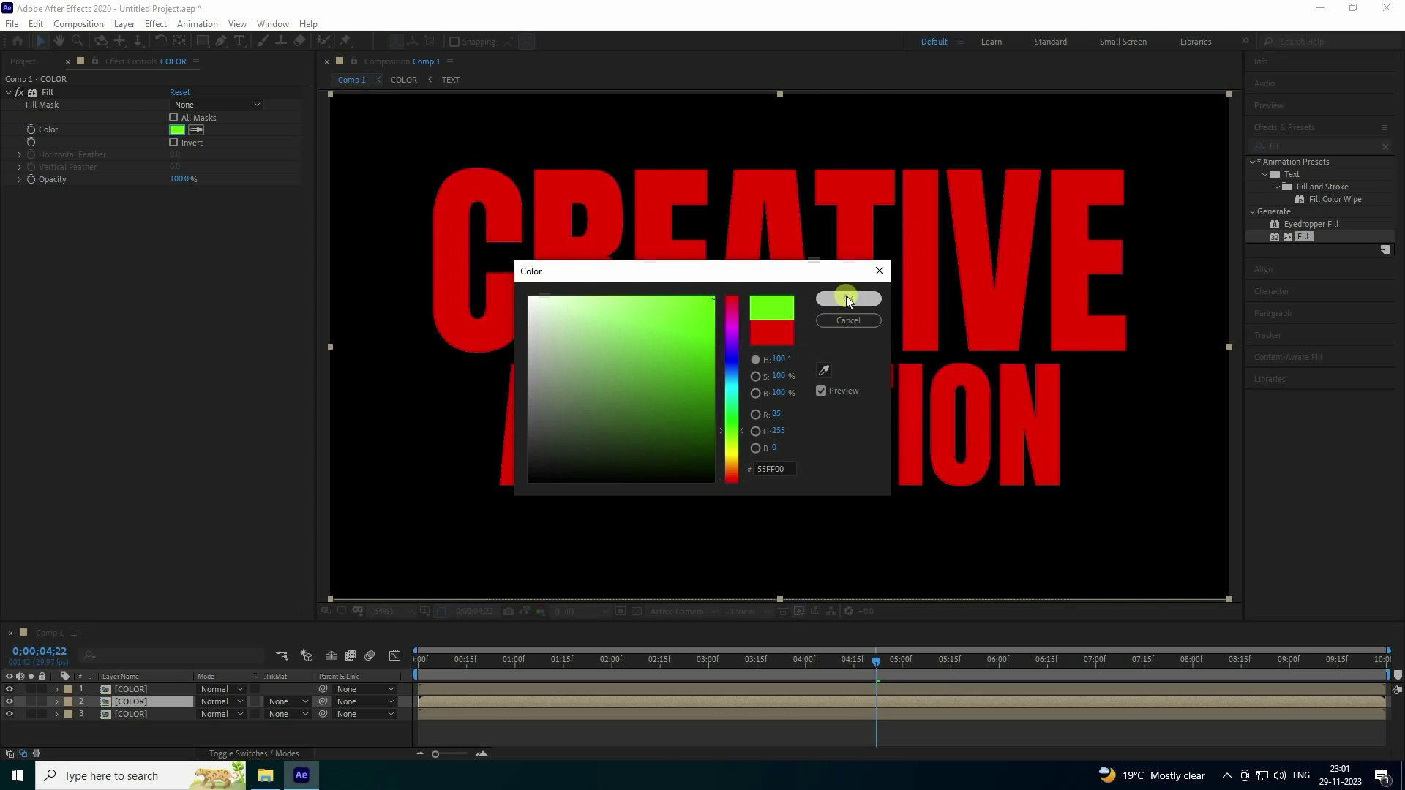
left_click(847, 299)
Set the Fill color of the third COLOR layer to blue with a hue of 210°.
left_click(126, 717)
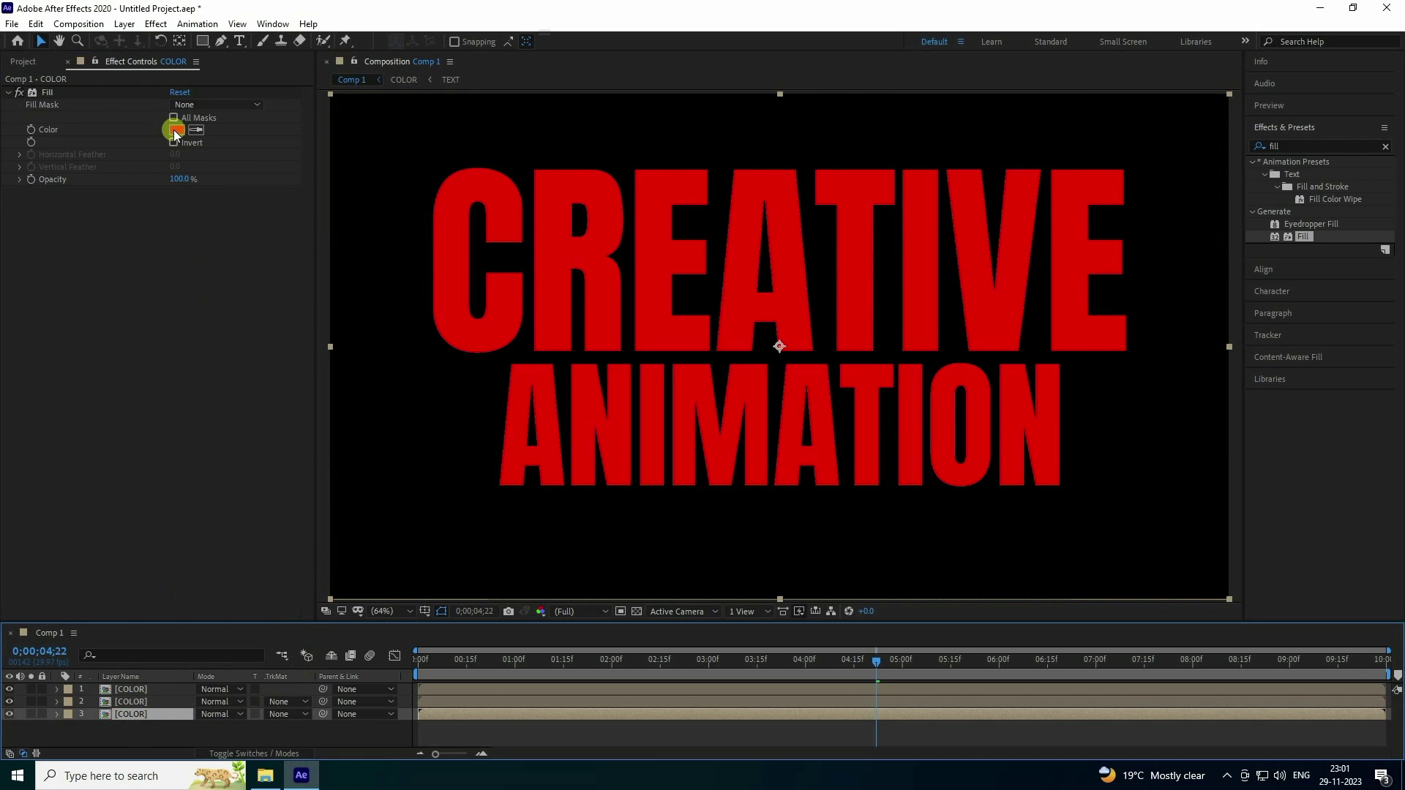
left_click(175, 131)
left_click(777, 360)
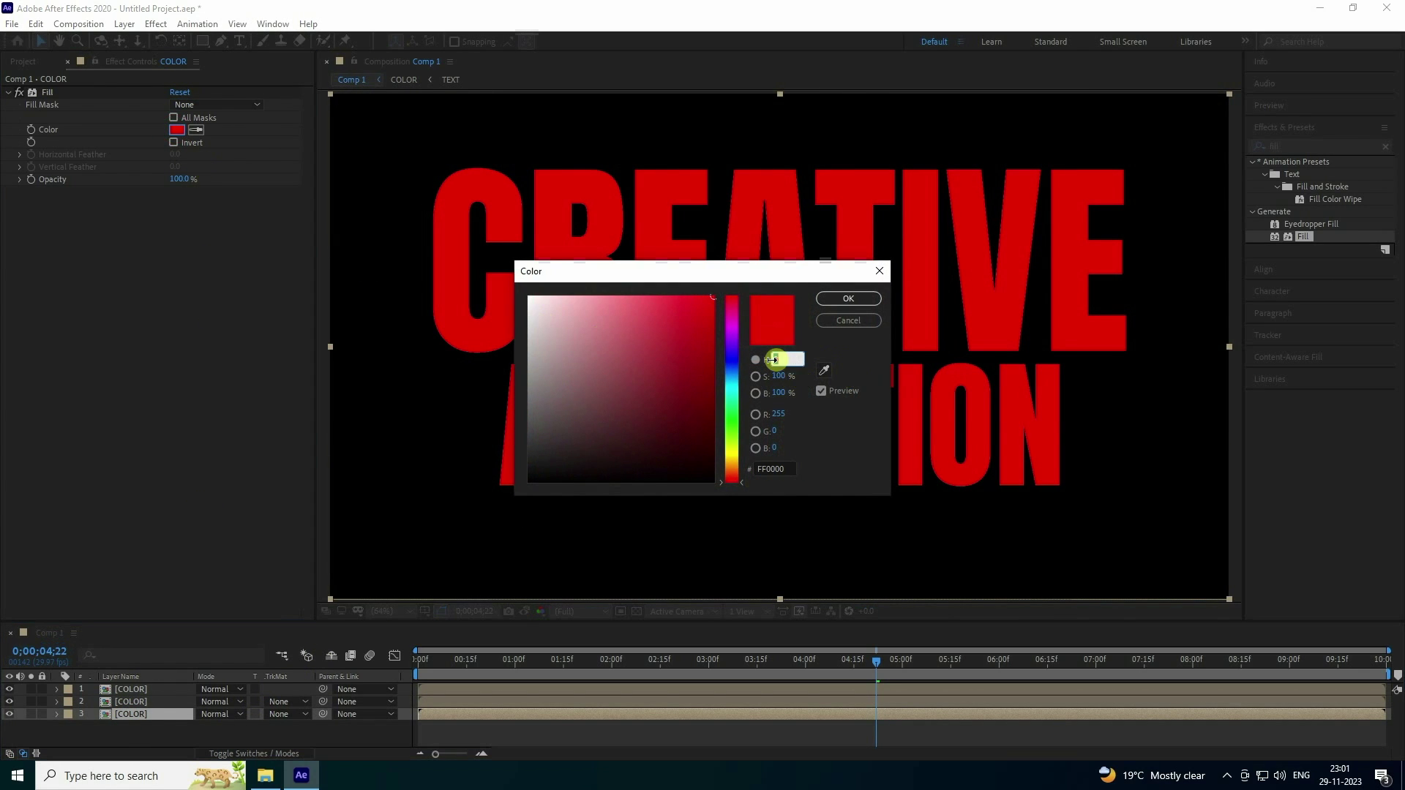
type("210")
key("Return")
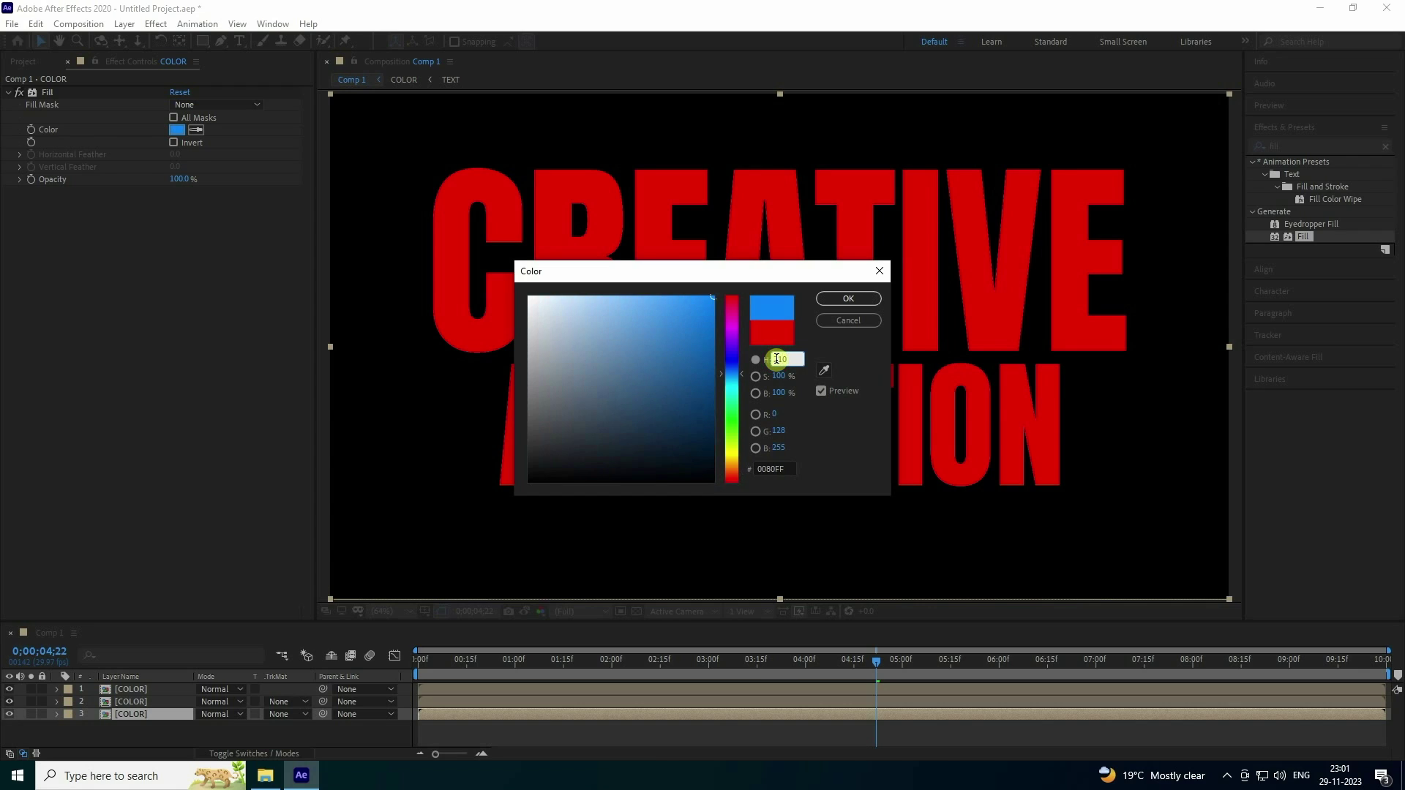
left_click(847, 299)
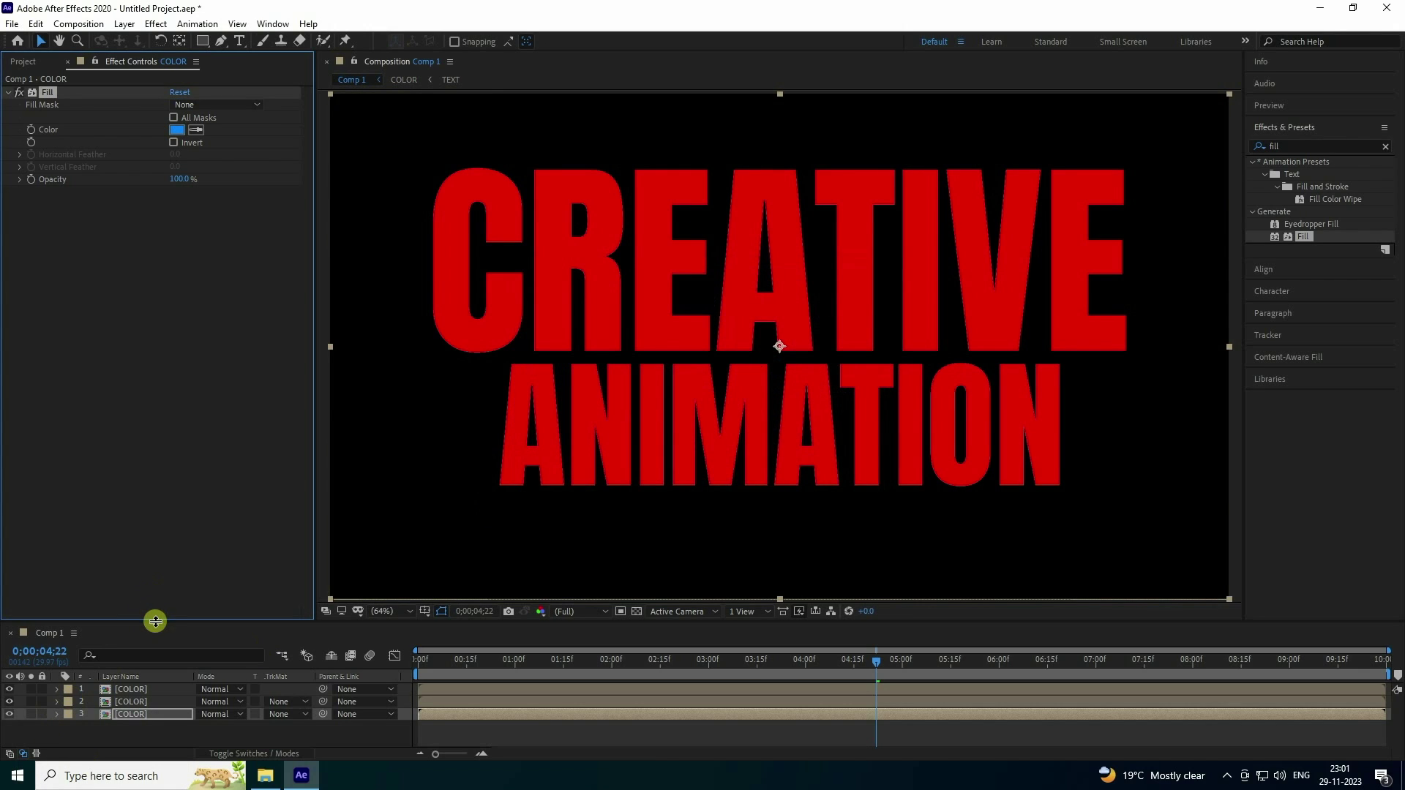
Set the blending mode of all three COLOR layers to Screen.
left_click_drag(155, 621, 156, 592)
left_click_drag(75, 732, 169, 654)
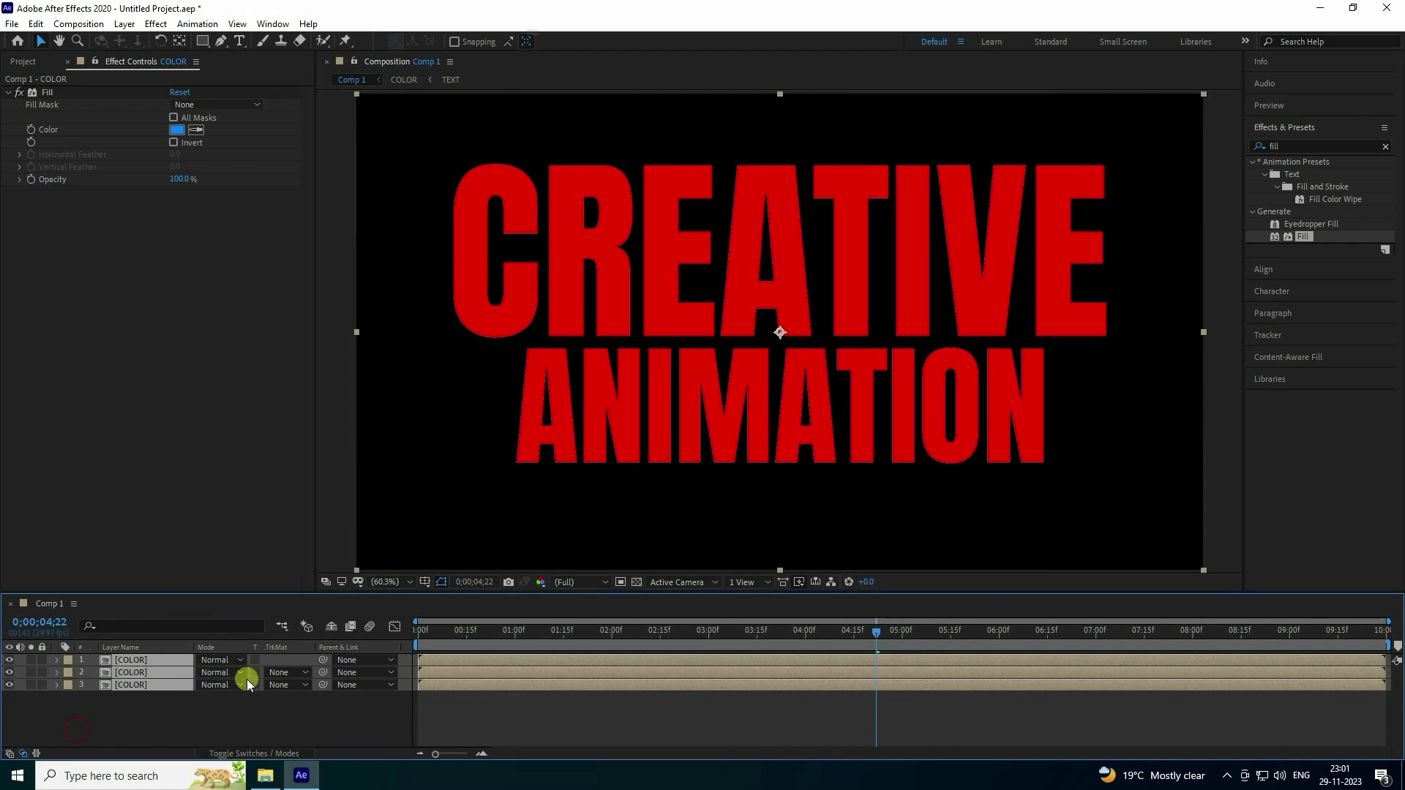
left_click(213, 660)
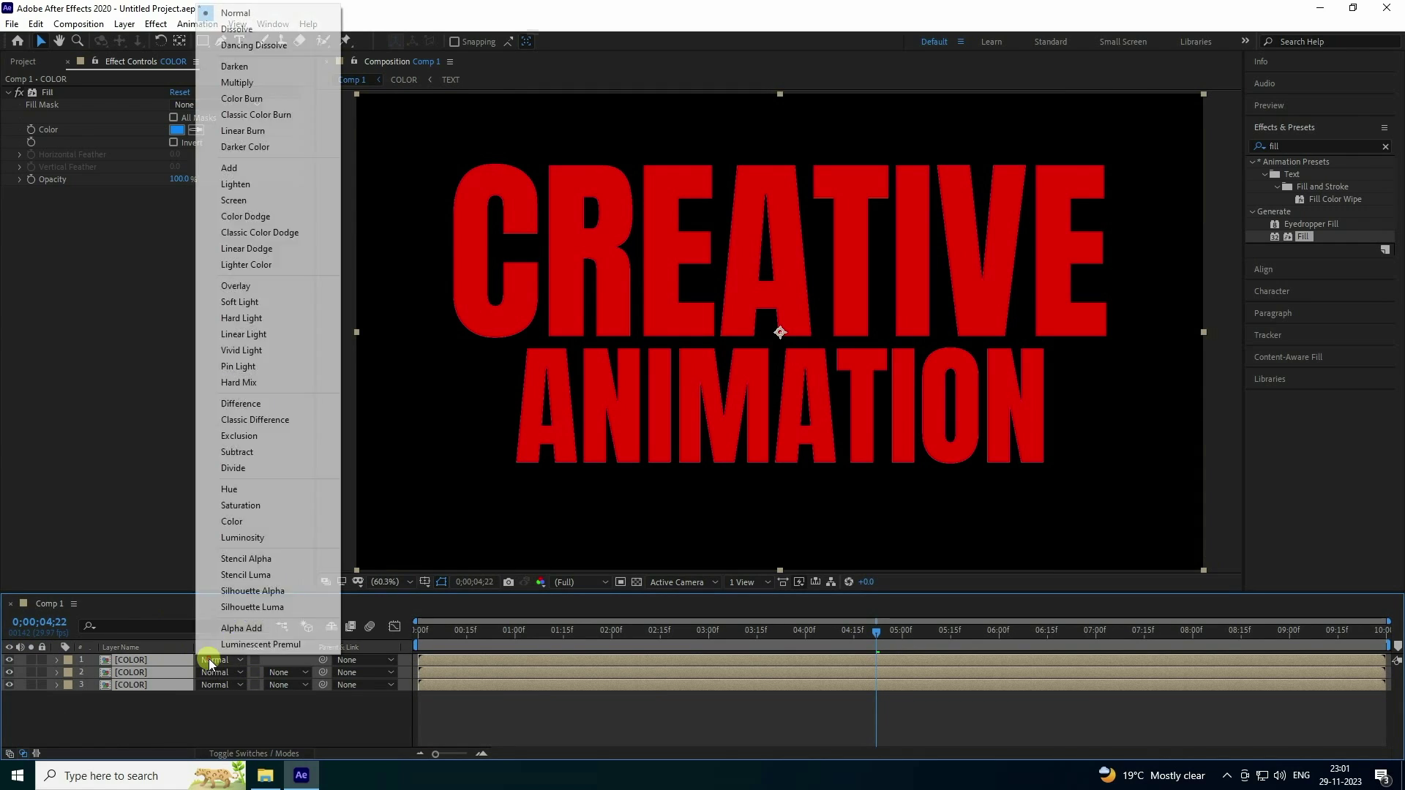
left_click(234, 201)
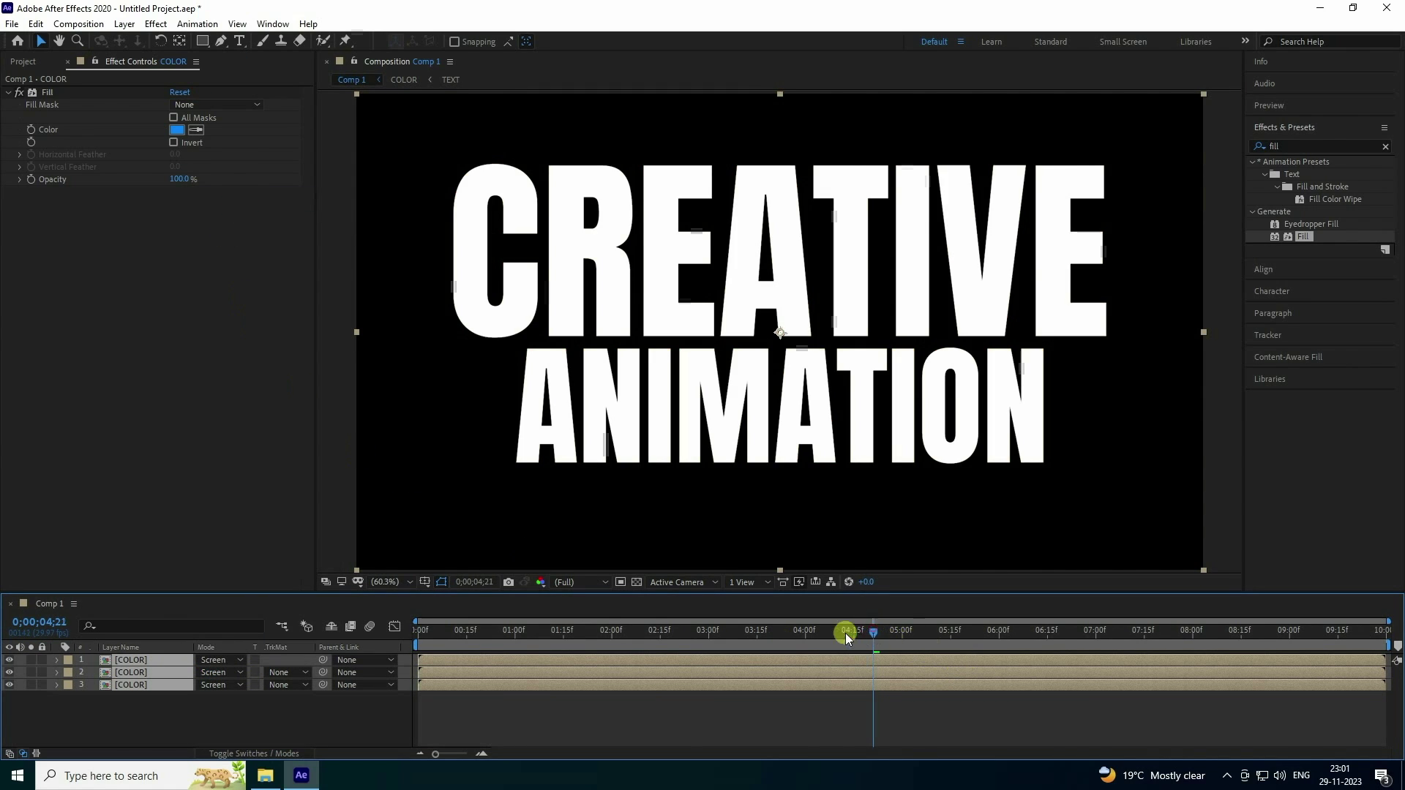
Preview the Screen-blended title from the start of the composition, then stop playback and return to the first frame.
left_click_drag(846, 638, 419, 633)
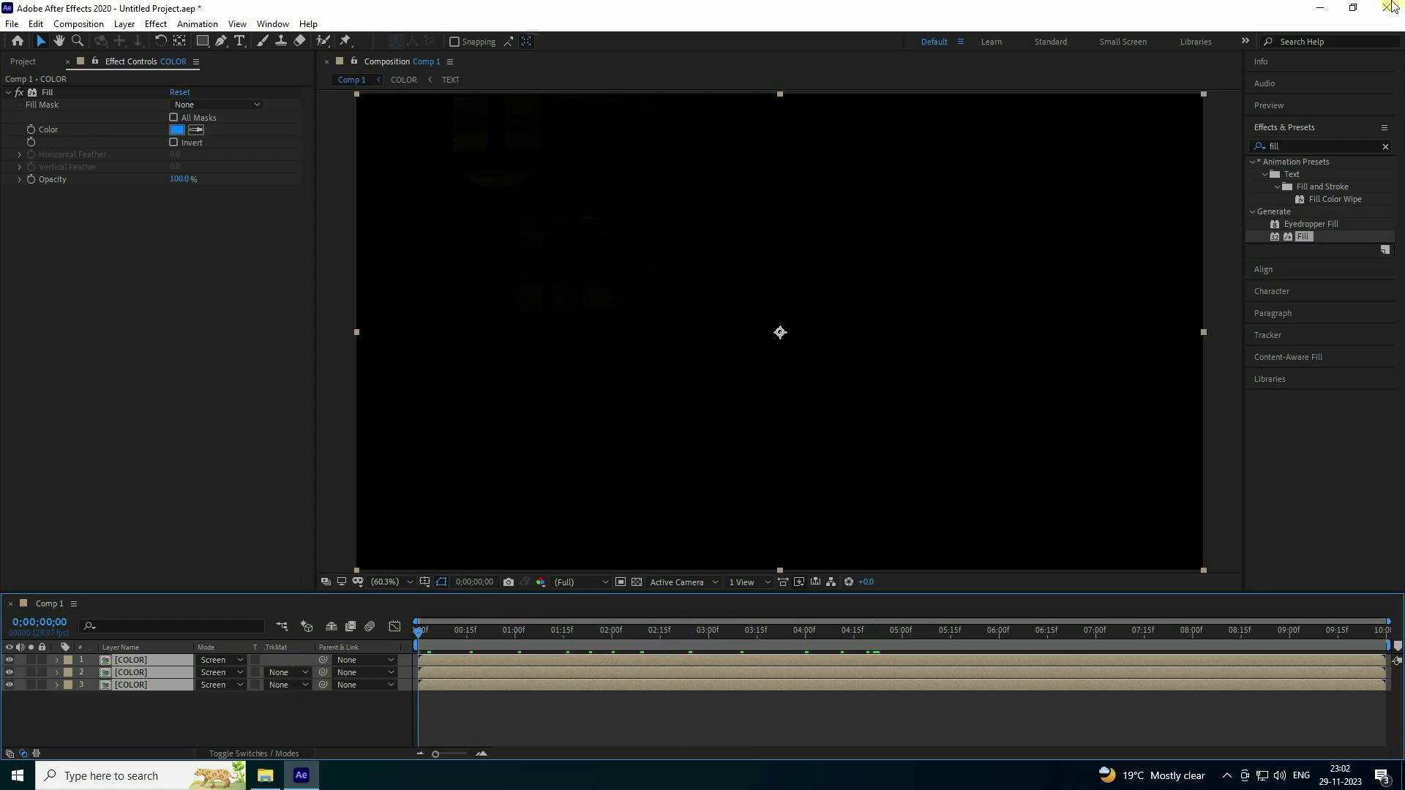
left_click(1269, 106)
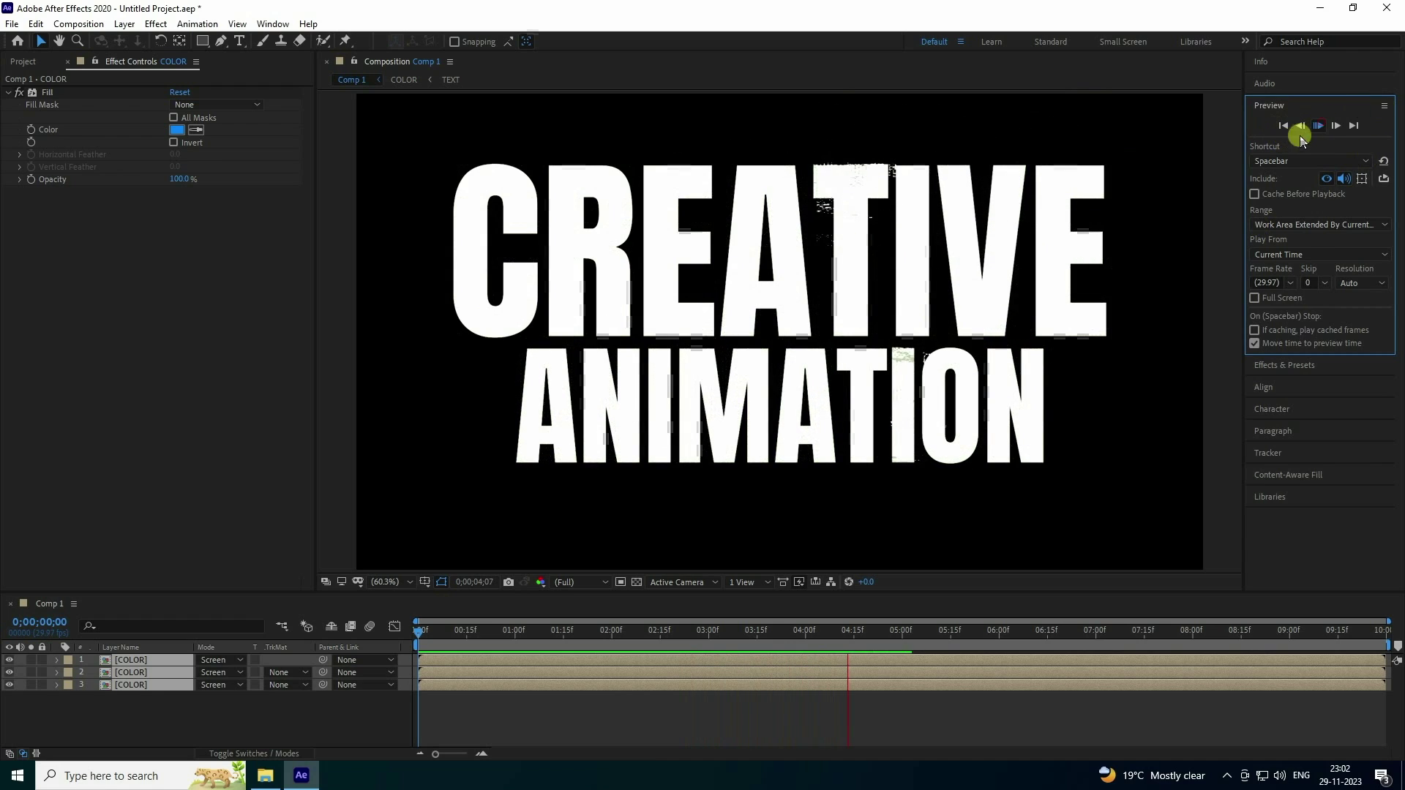
left_click(1317, 125)
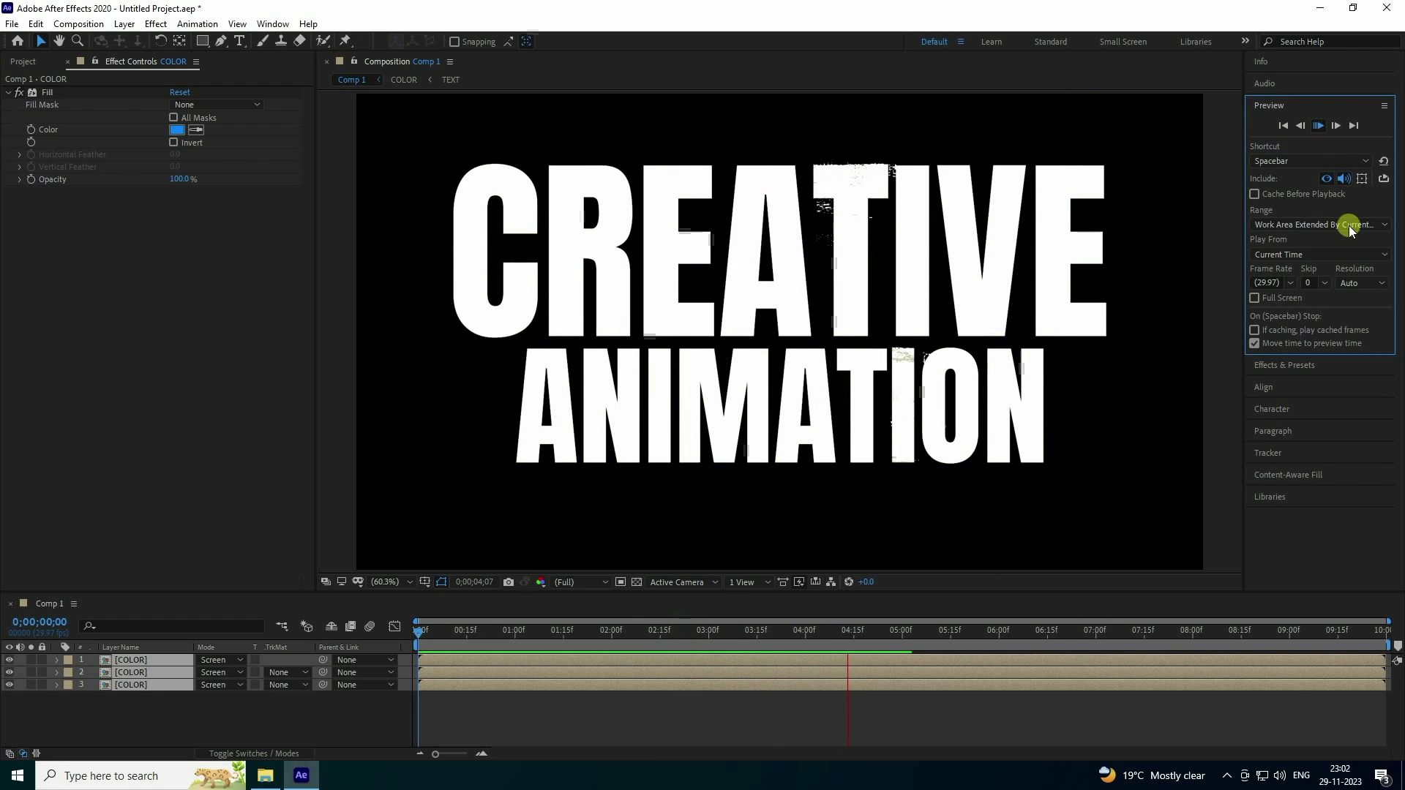
left_click(1317, 126)
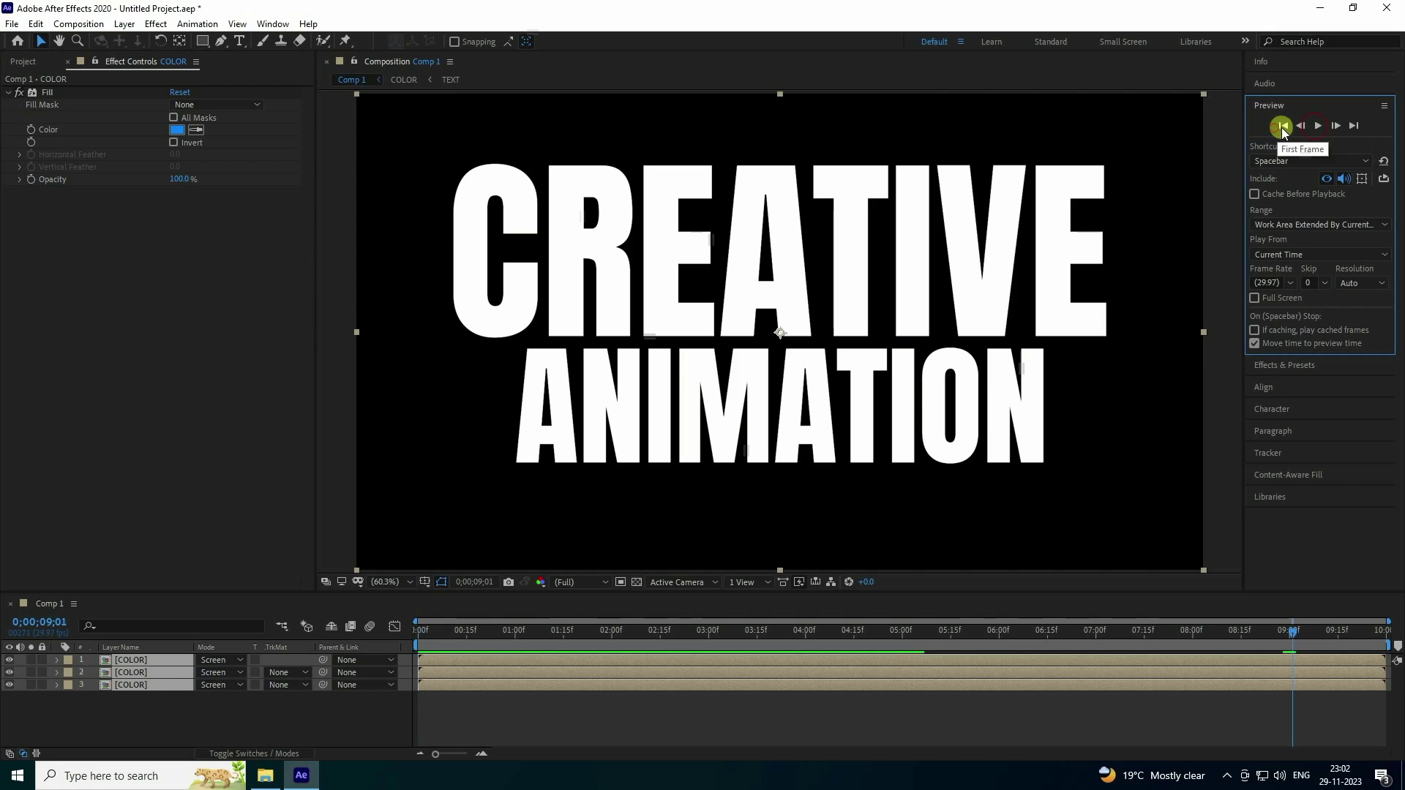
left_click(1281, 126)
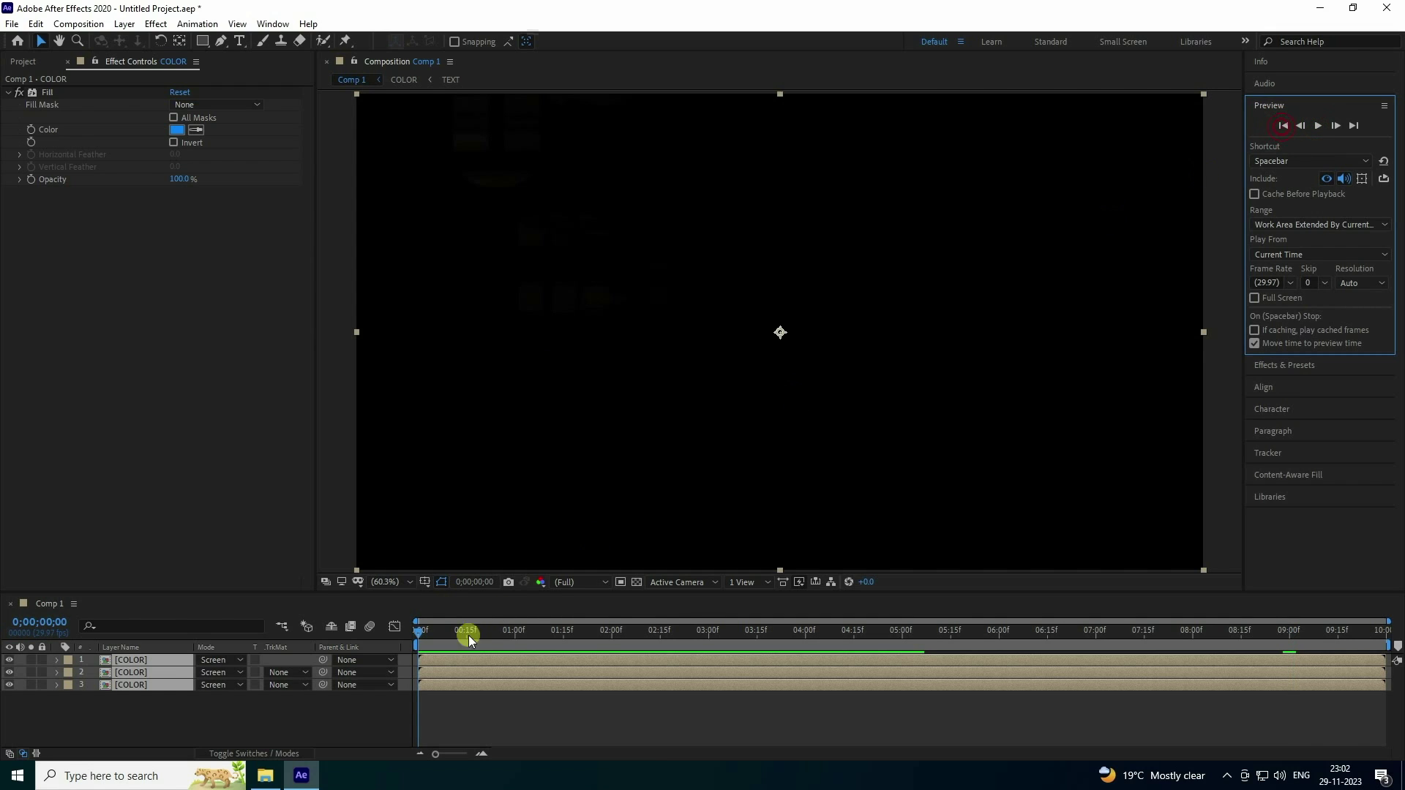
Stagger the COLOR layers in time by starting the second layer at frame 5 and the third at frame 10.
left_click_drag(436, 753, 463, 755)
left_click(149, 704)
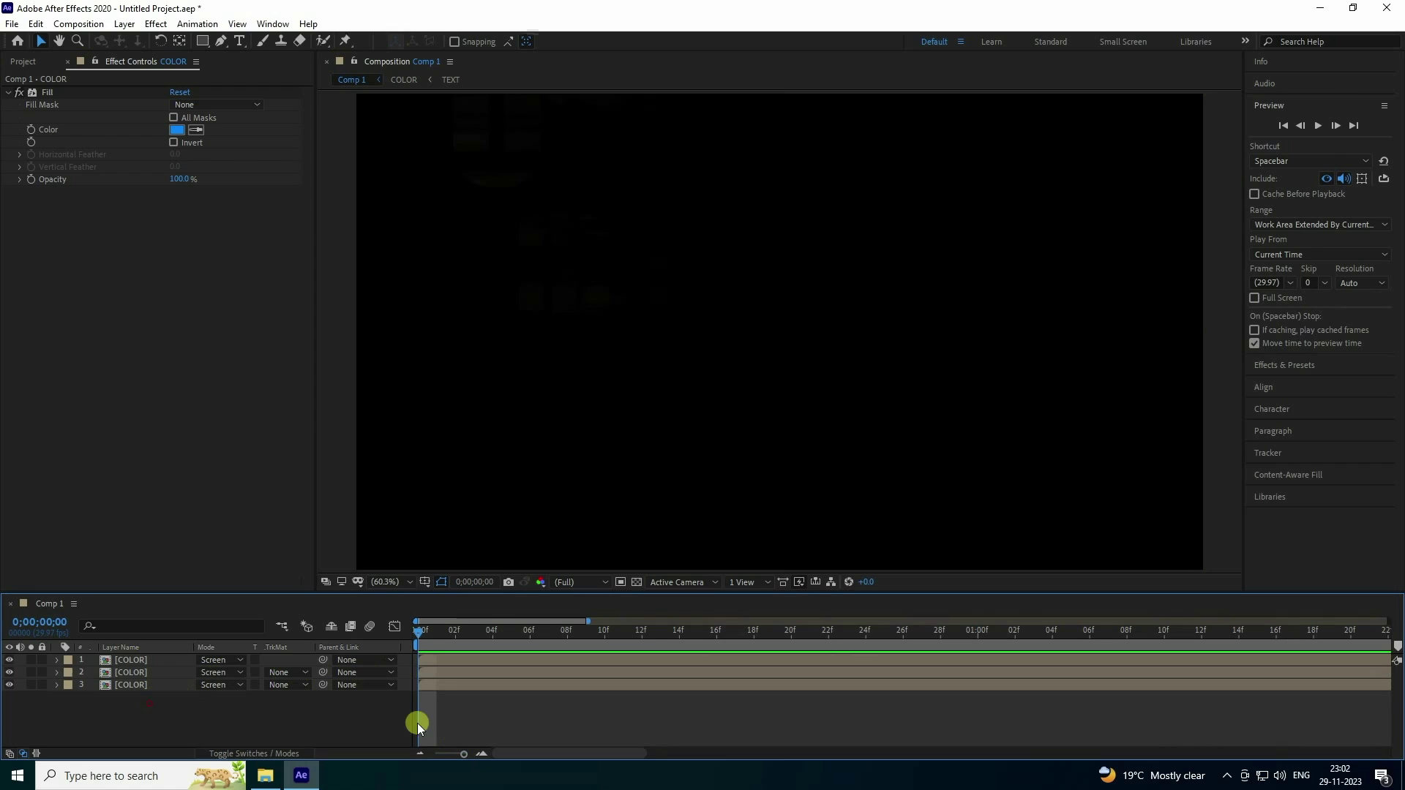
left_click(436, 671)
left_click_drag(441, 674, 515, 682)
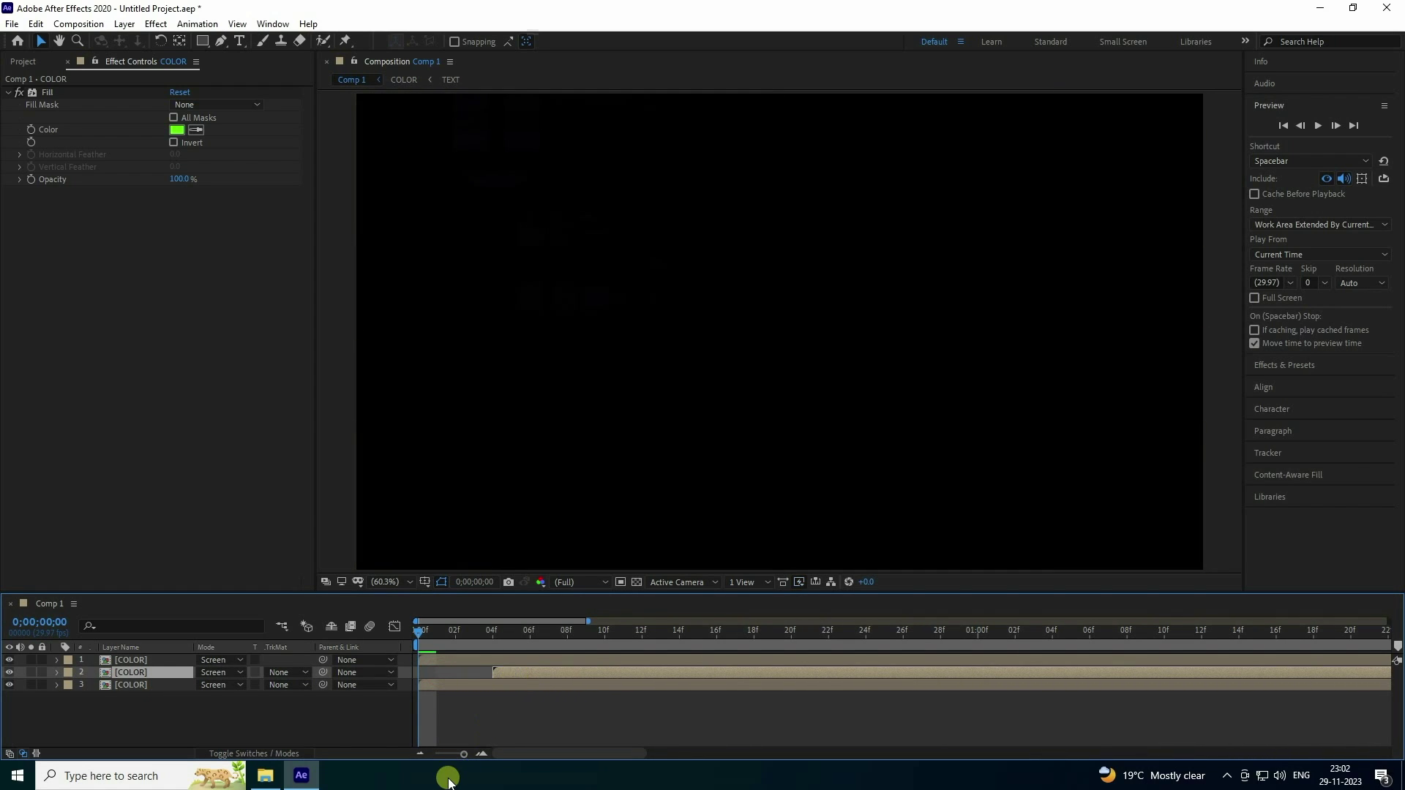
left_click_drag(464, 754, 471, 755)
left_click(599, 669)
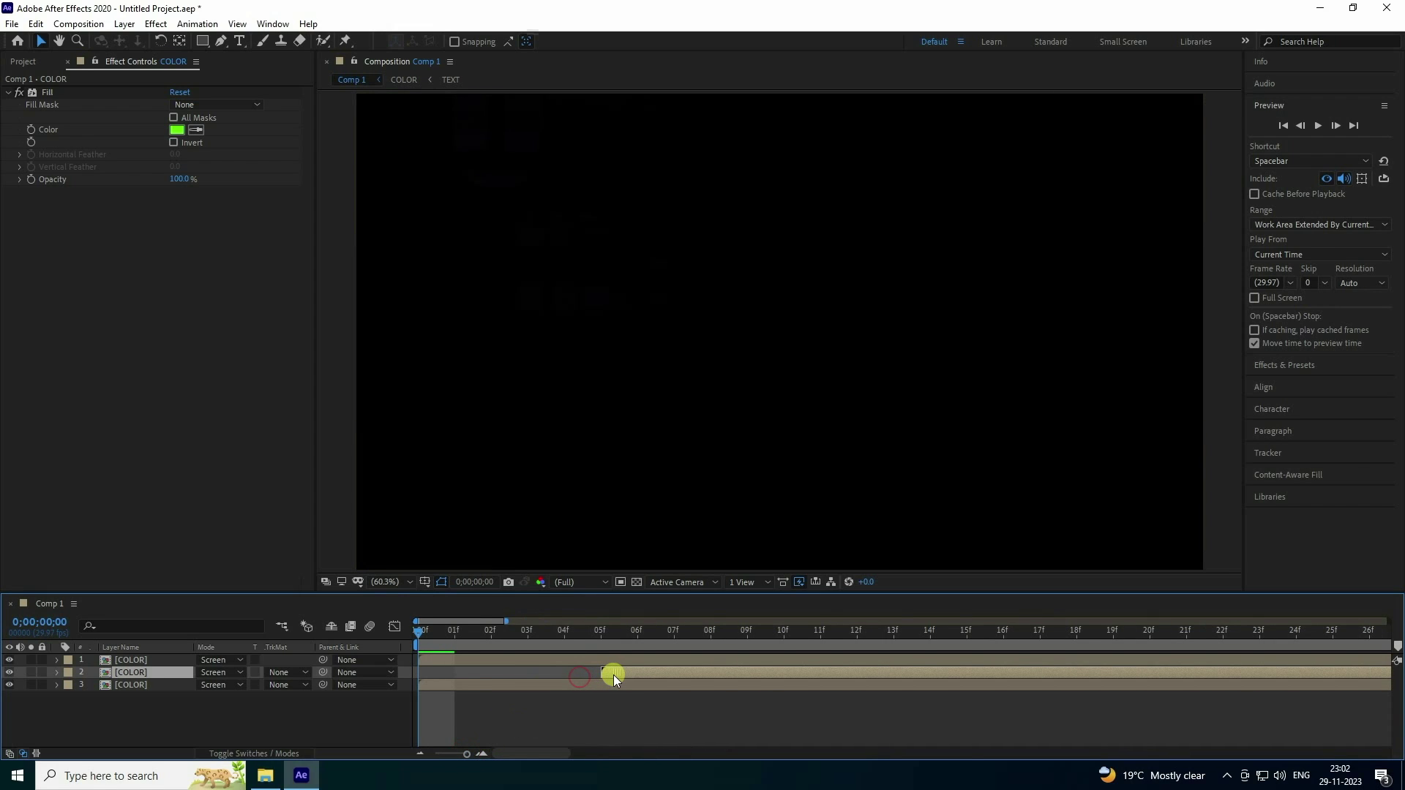
left_click_drag(441, 685, 680, 696)
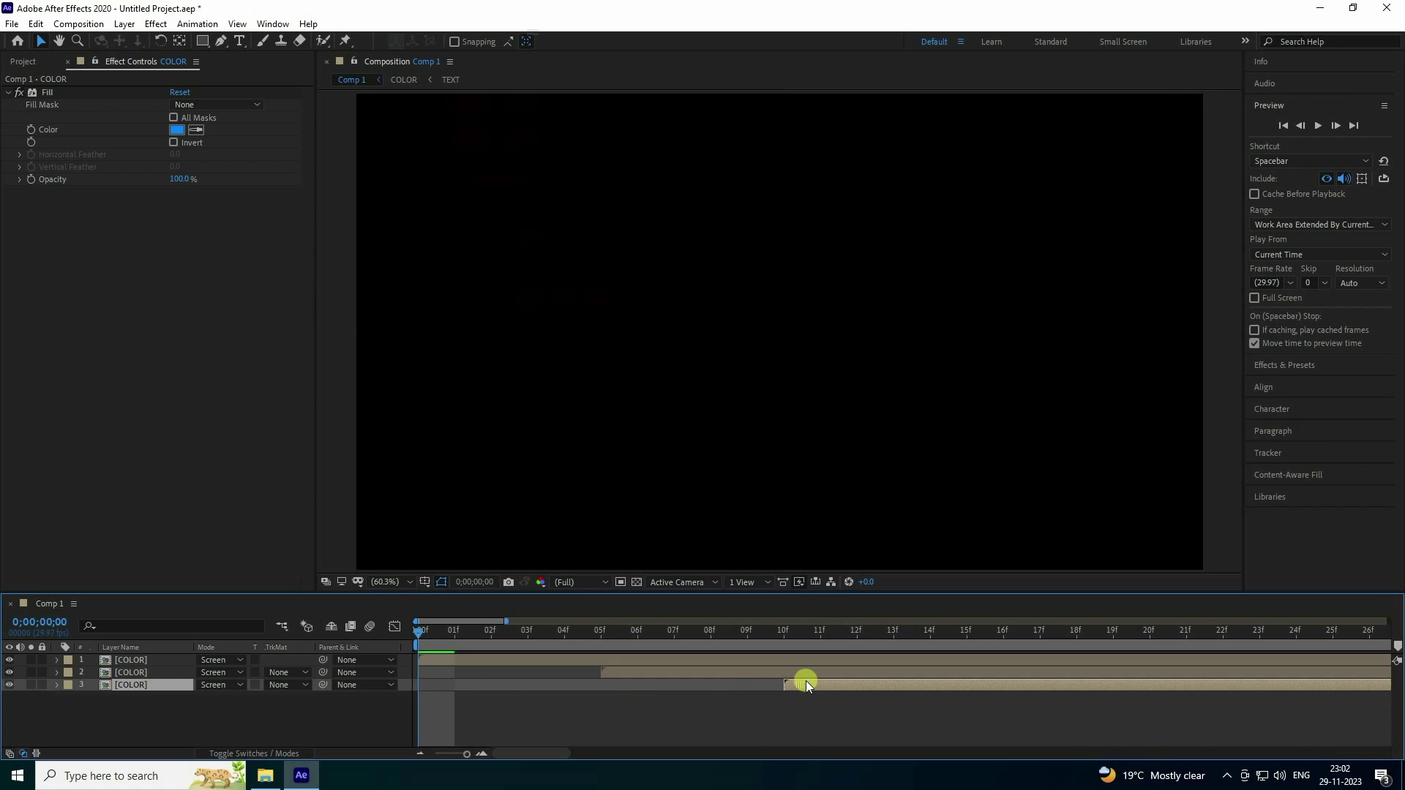
left_click_drag(455, 753, 401, 762)
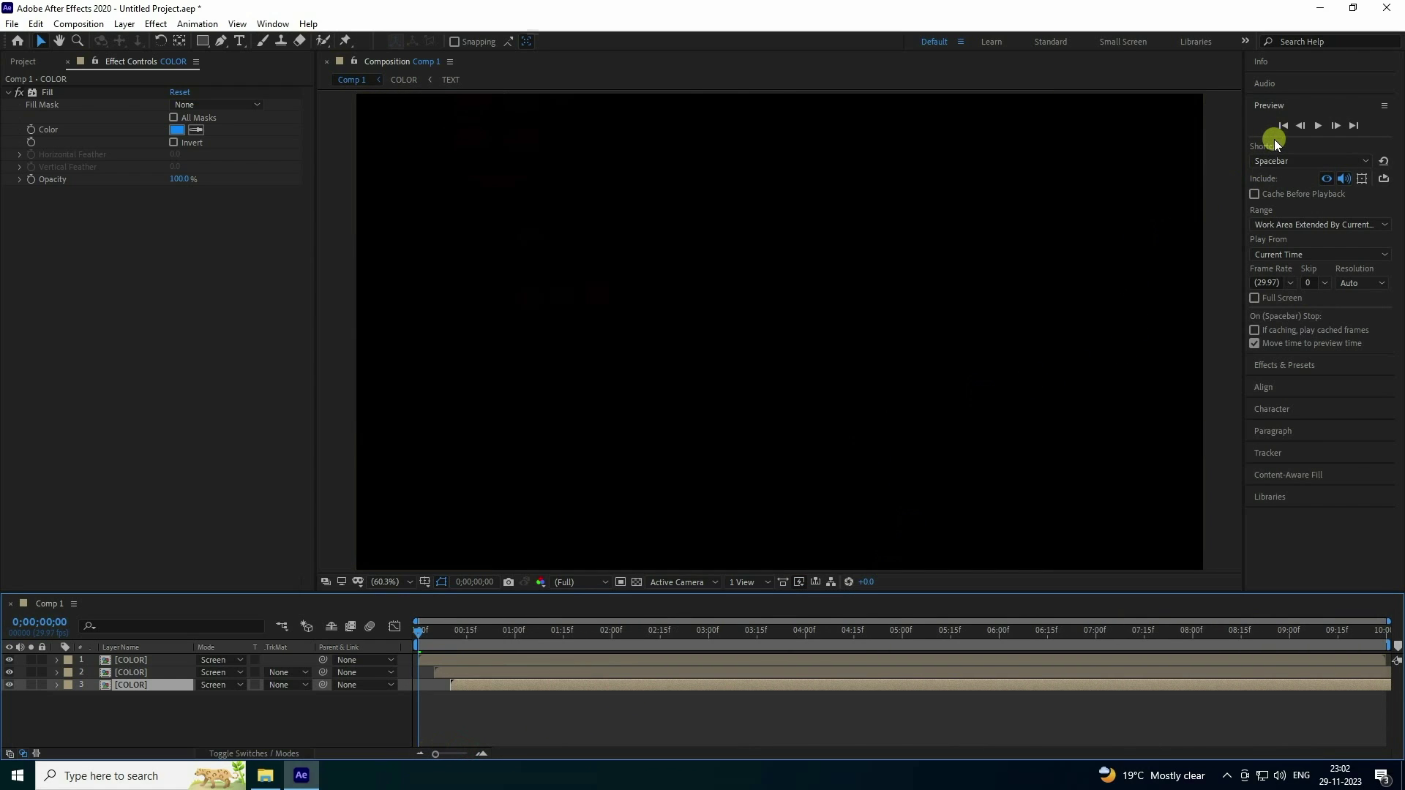
Preview the staggered color layers from the first frame with the composition fitted in the viewer, then stop playback.
left_click(1294, 133)
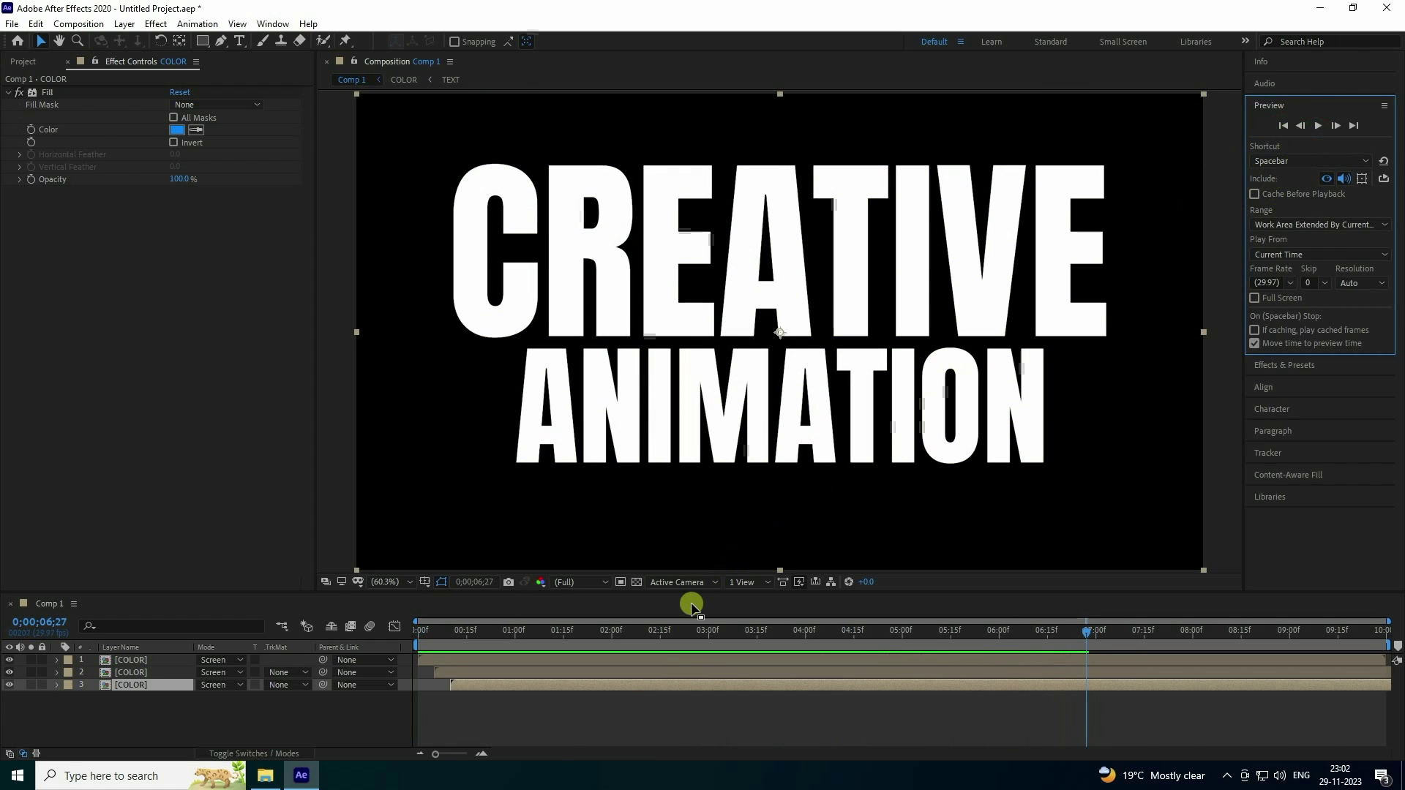
left_click_drag(687, 594, 685, 604)
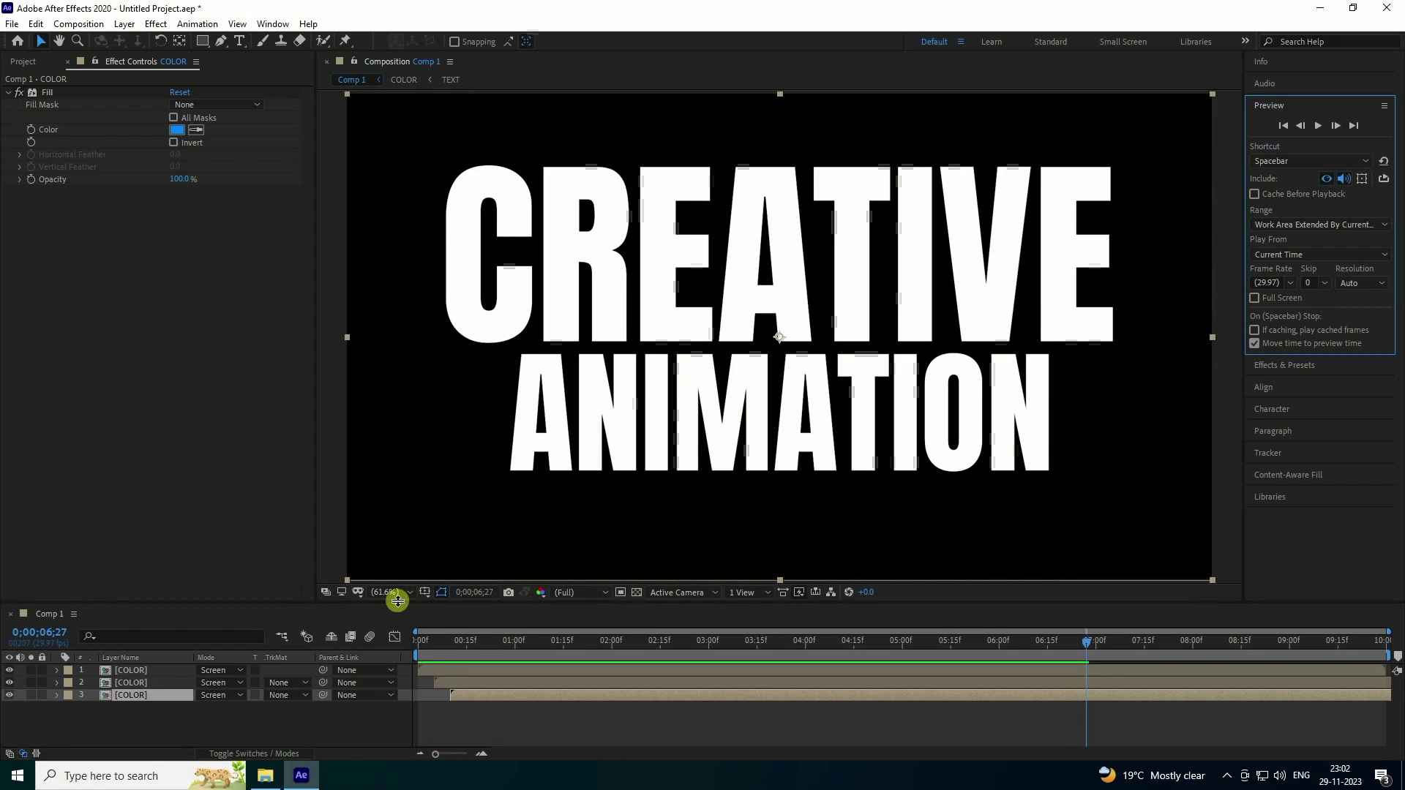
left_click(387, 592)
left_click(407, 349)
left_click(1278, 126)
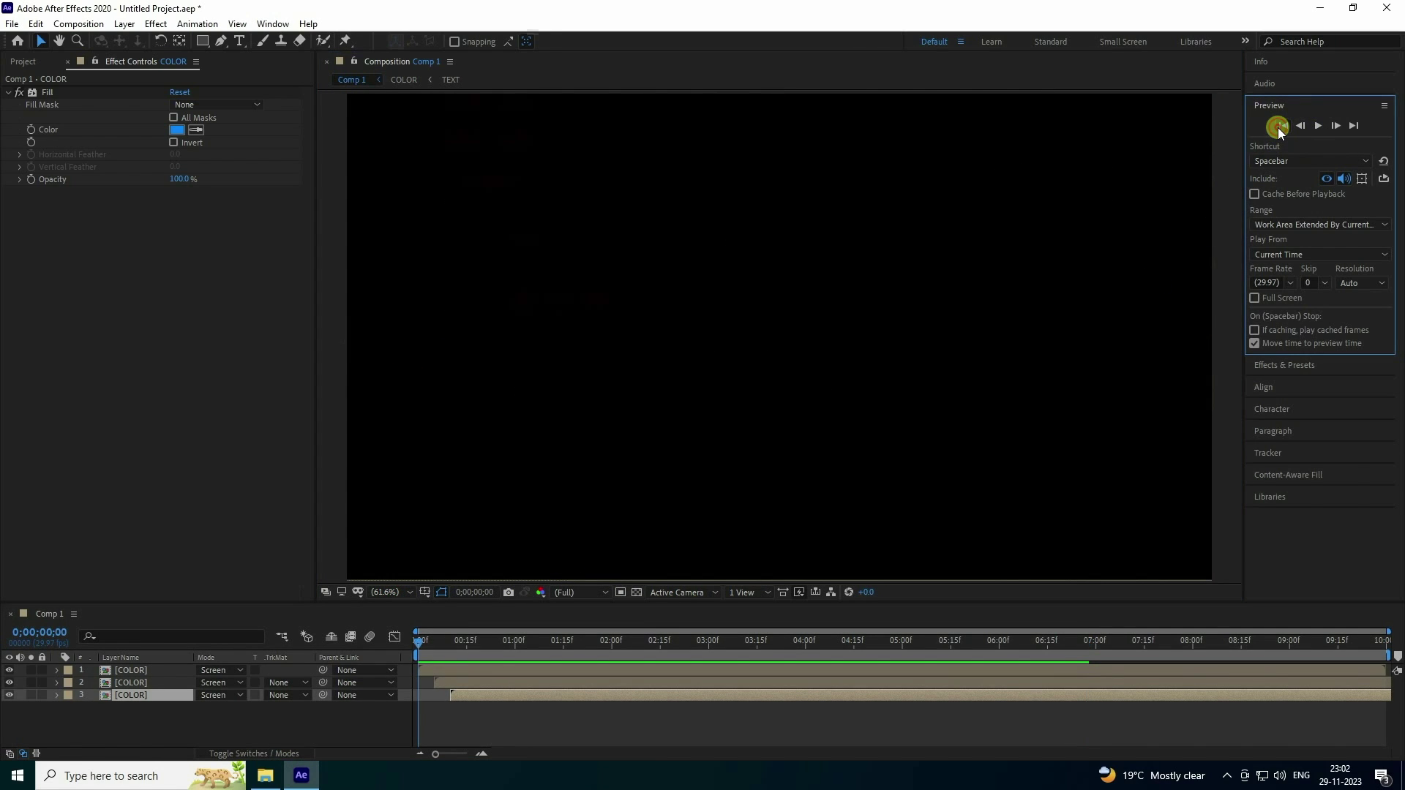
left_click(1318, 126)
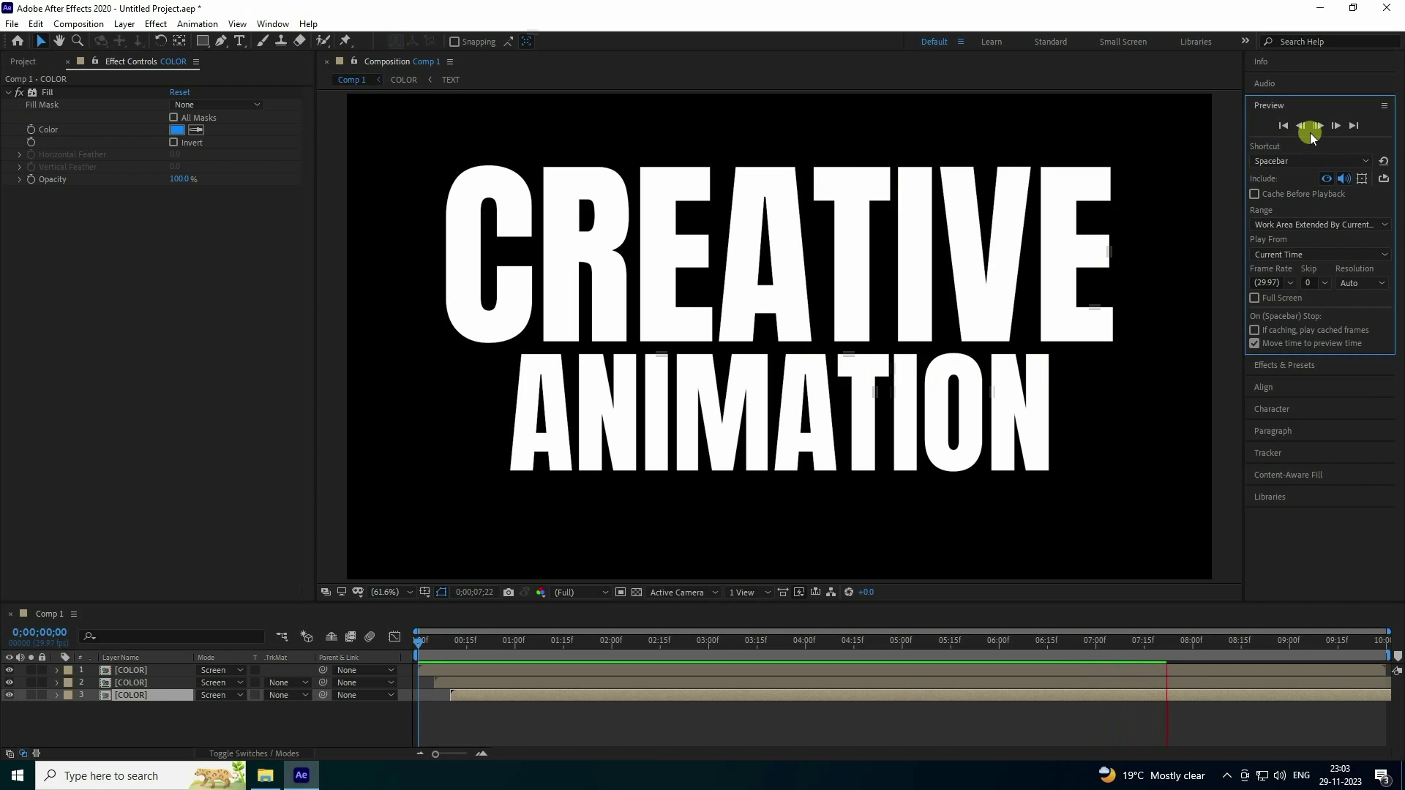
key("space")
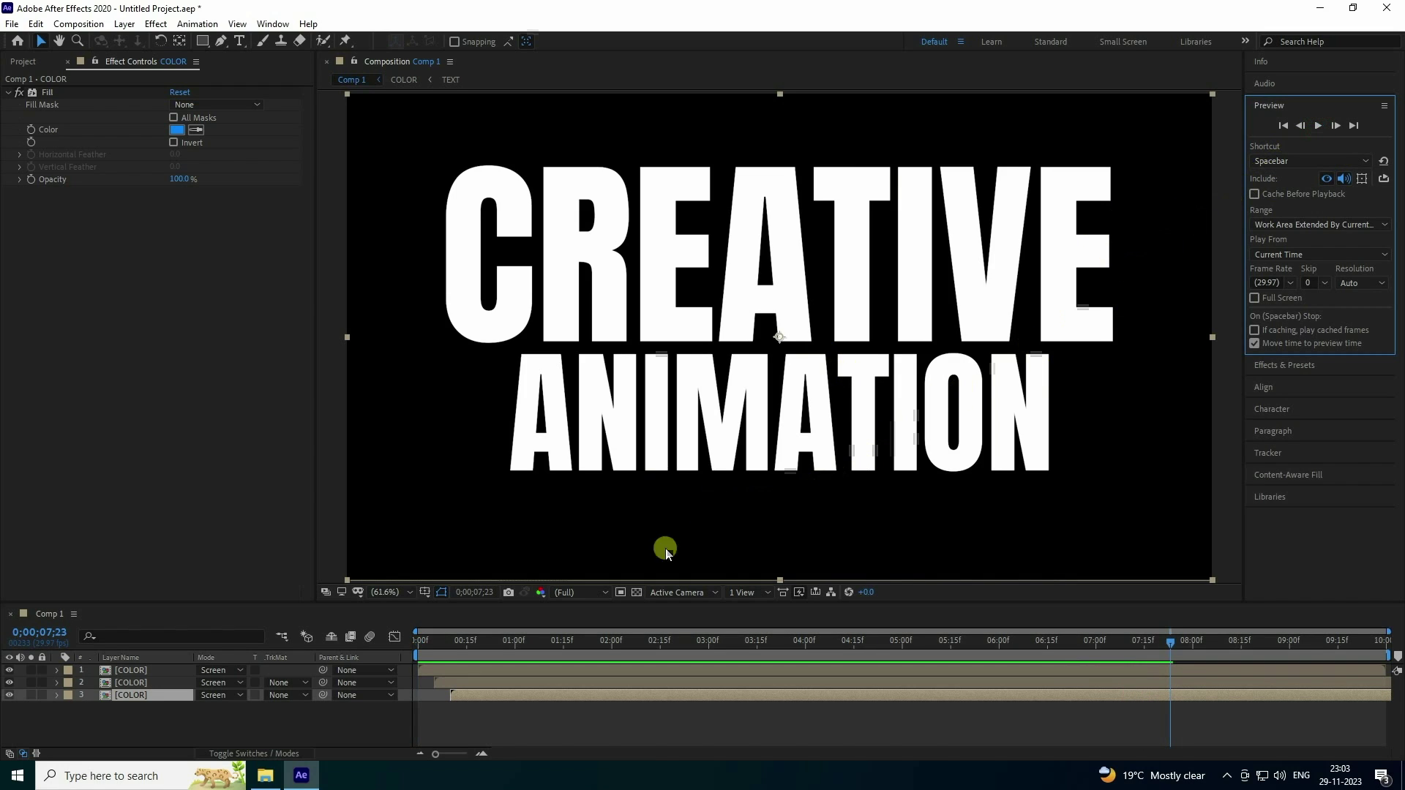
Pre-compose the three COLOR layers into a new composition named FINAL TEXT, moving all attributes into it.
left_click_drag(121, 718, 165, 678)
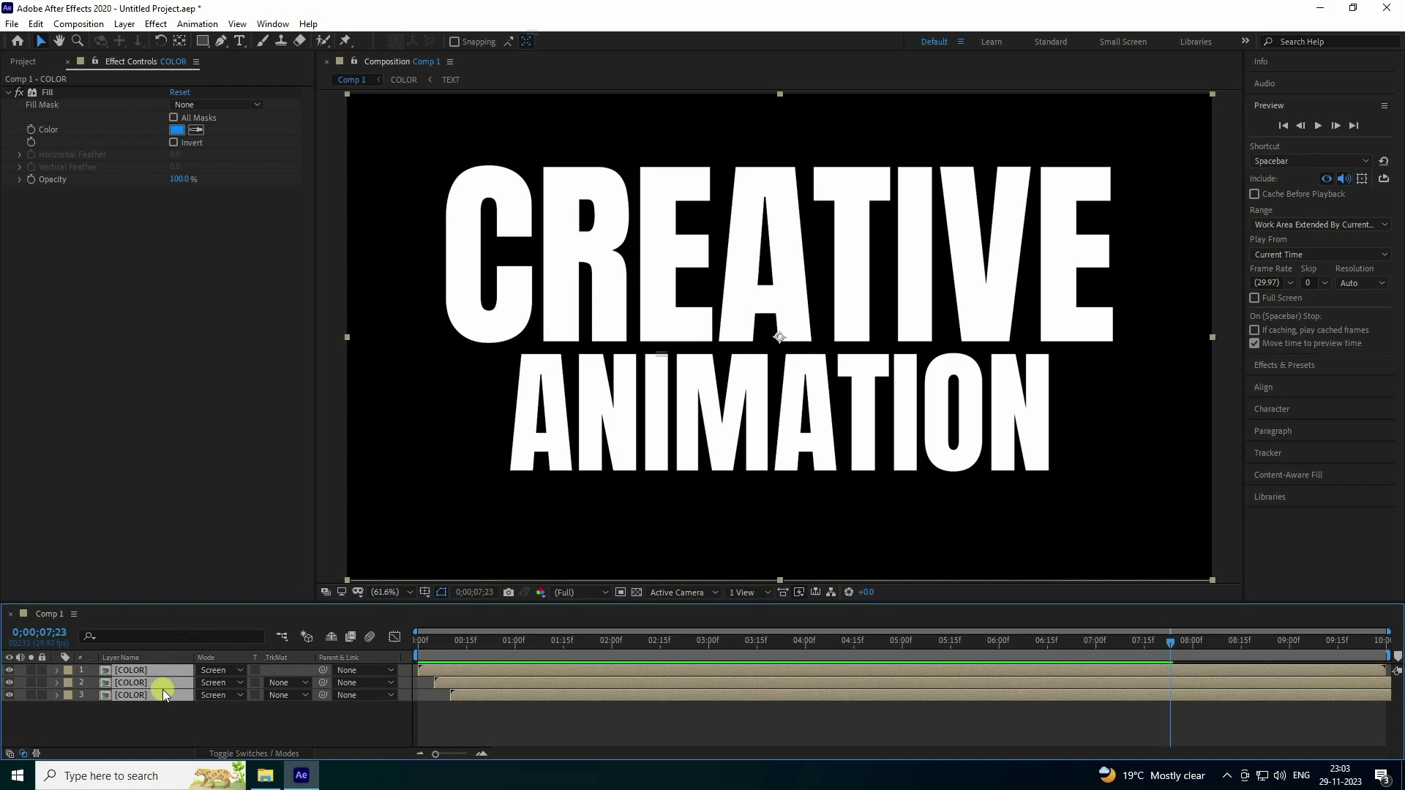
right_click(152, 696)
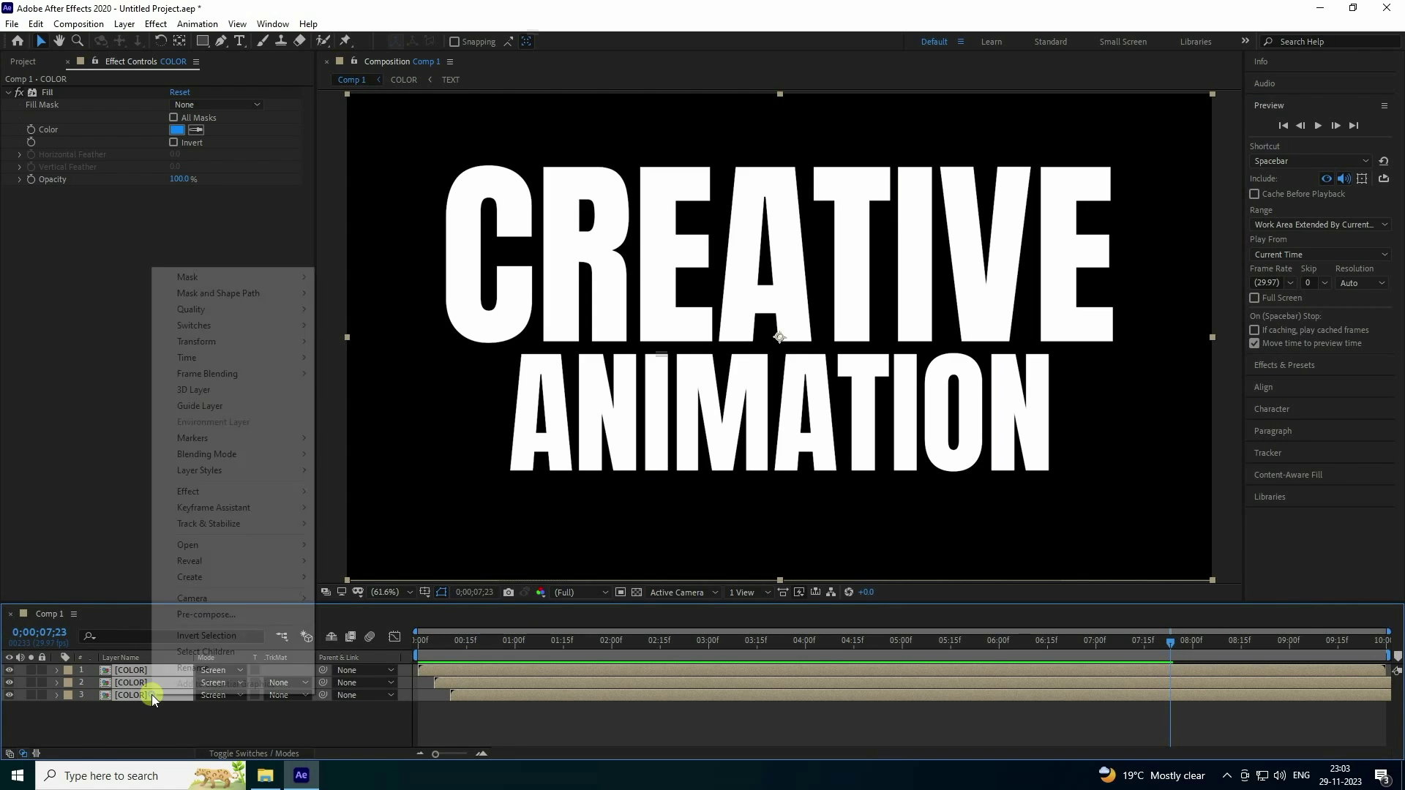
left_click(194, 616)
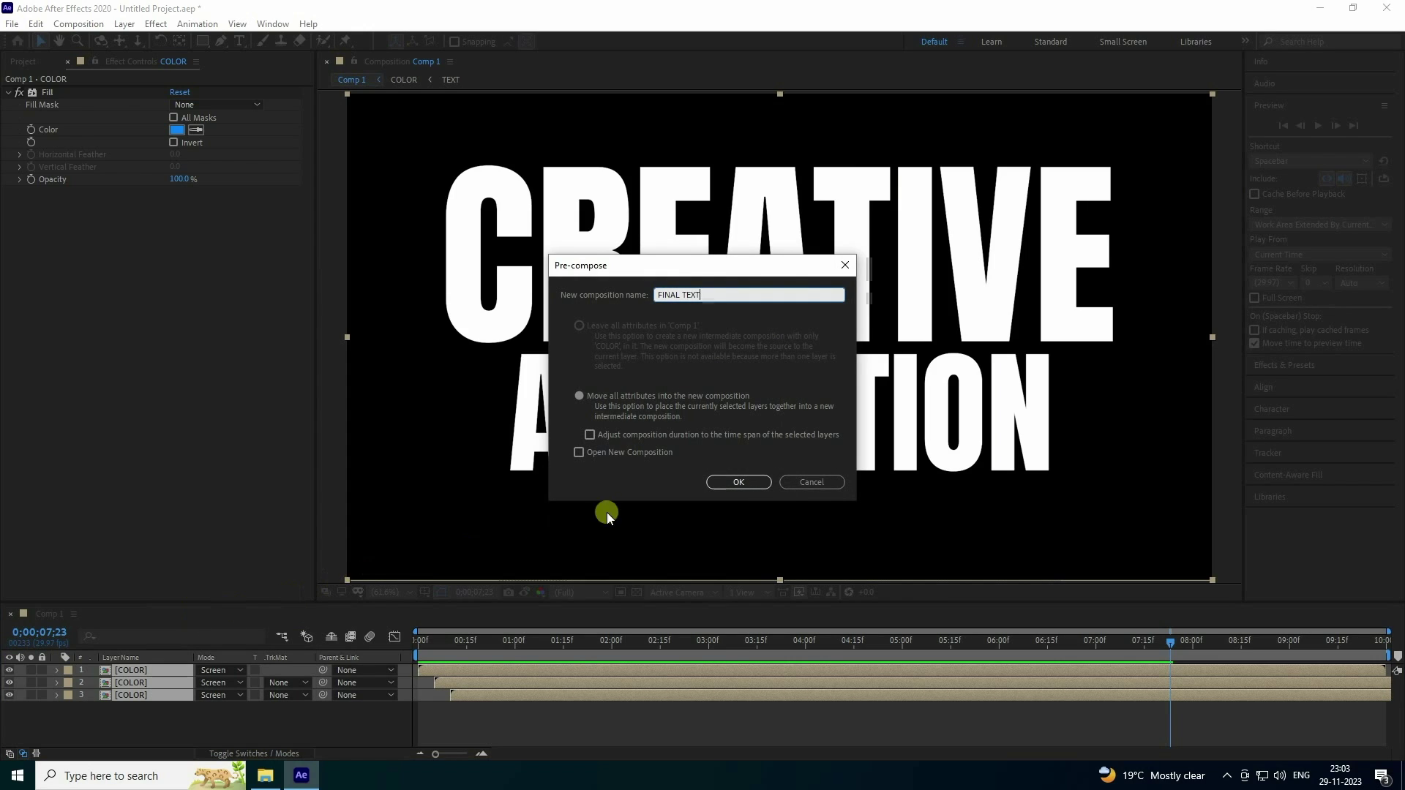
left_click(712, 483)
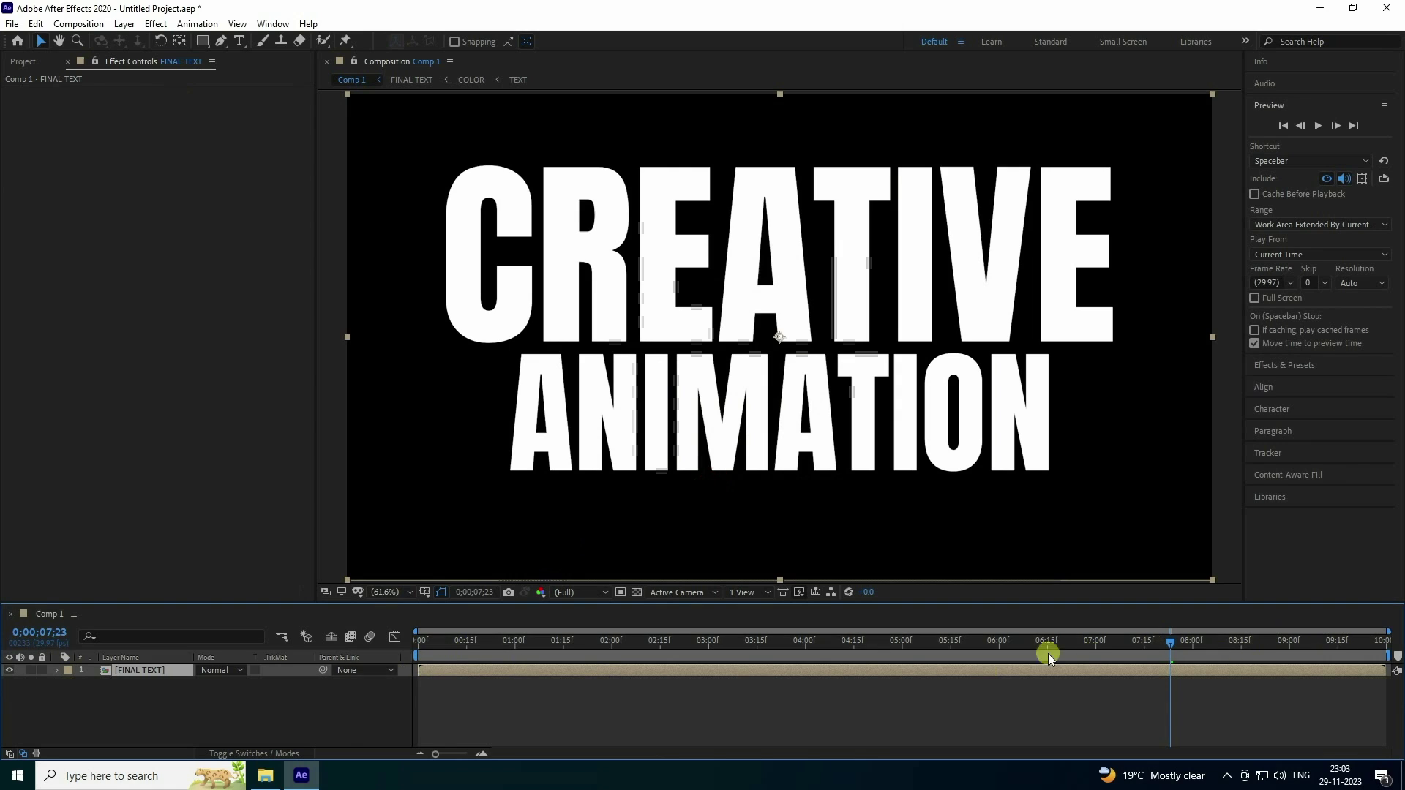
Preview the FINAL TEXT animation from the start, stop playback, and inspect the color glitch around 0;00;03;27.
left_click(769, 638)
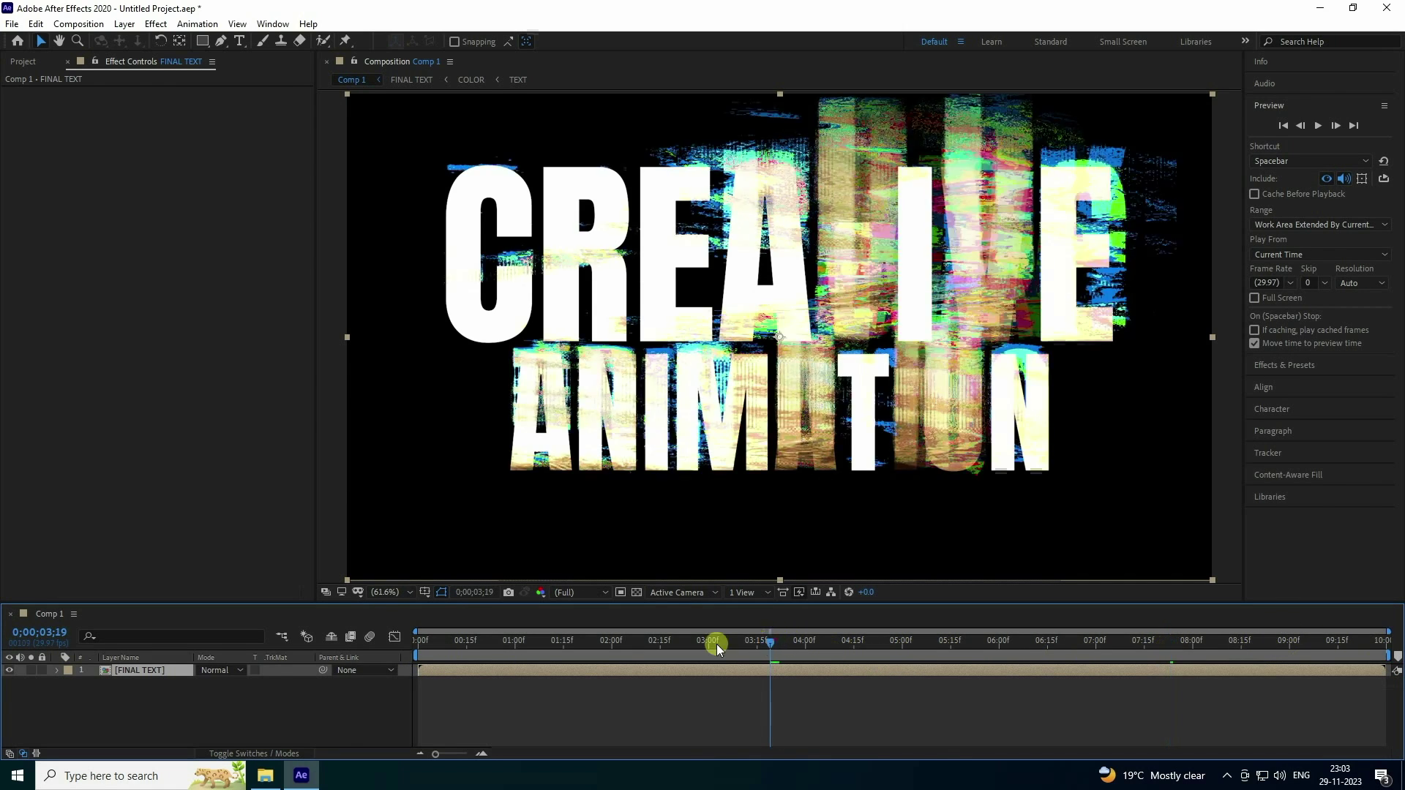
key("Home")
left_click(1317, 126)
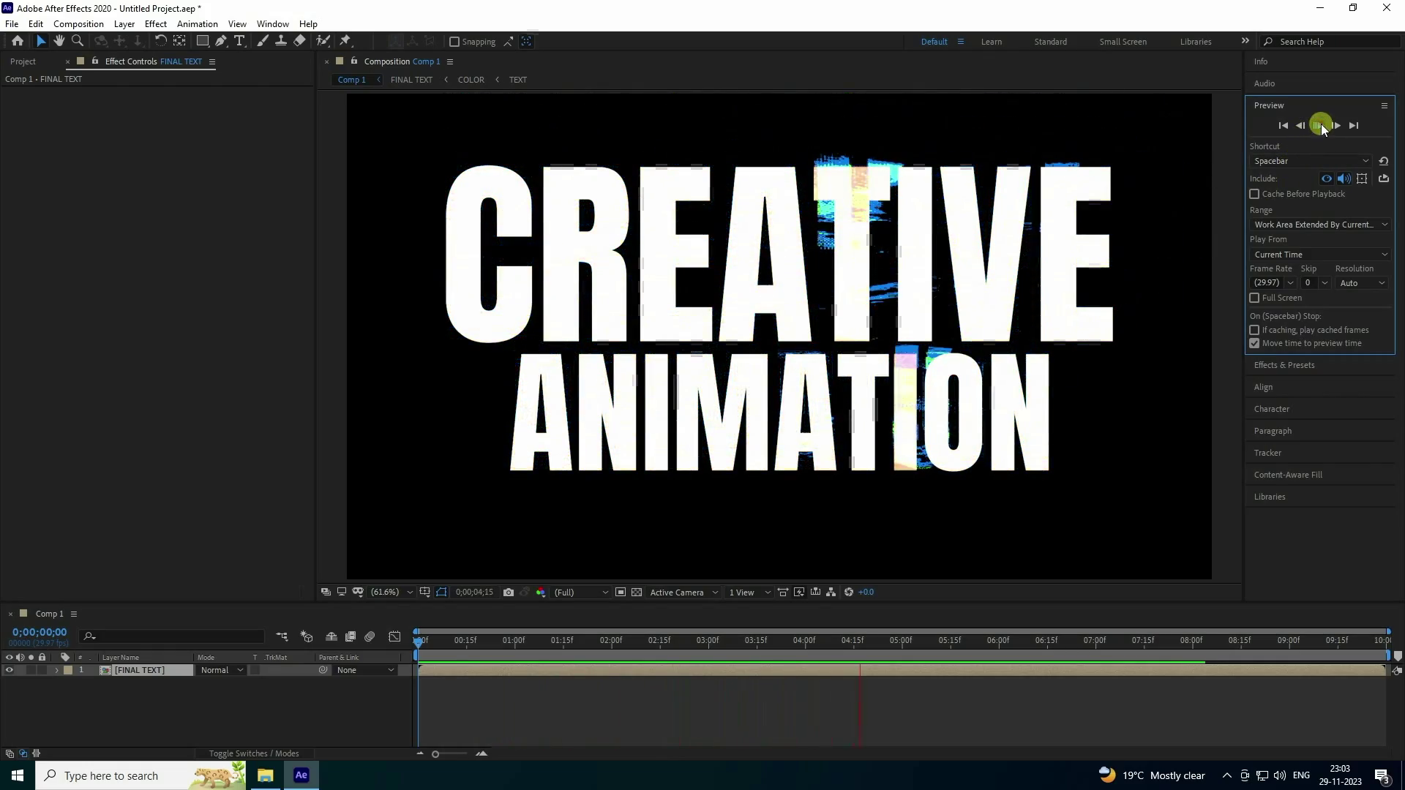
left_click(1318, 126)
left_click_drag(869, 644, 796, 643)
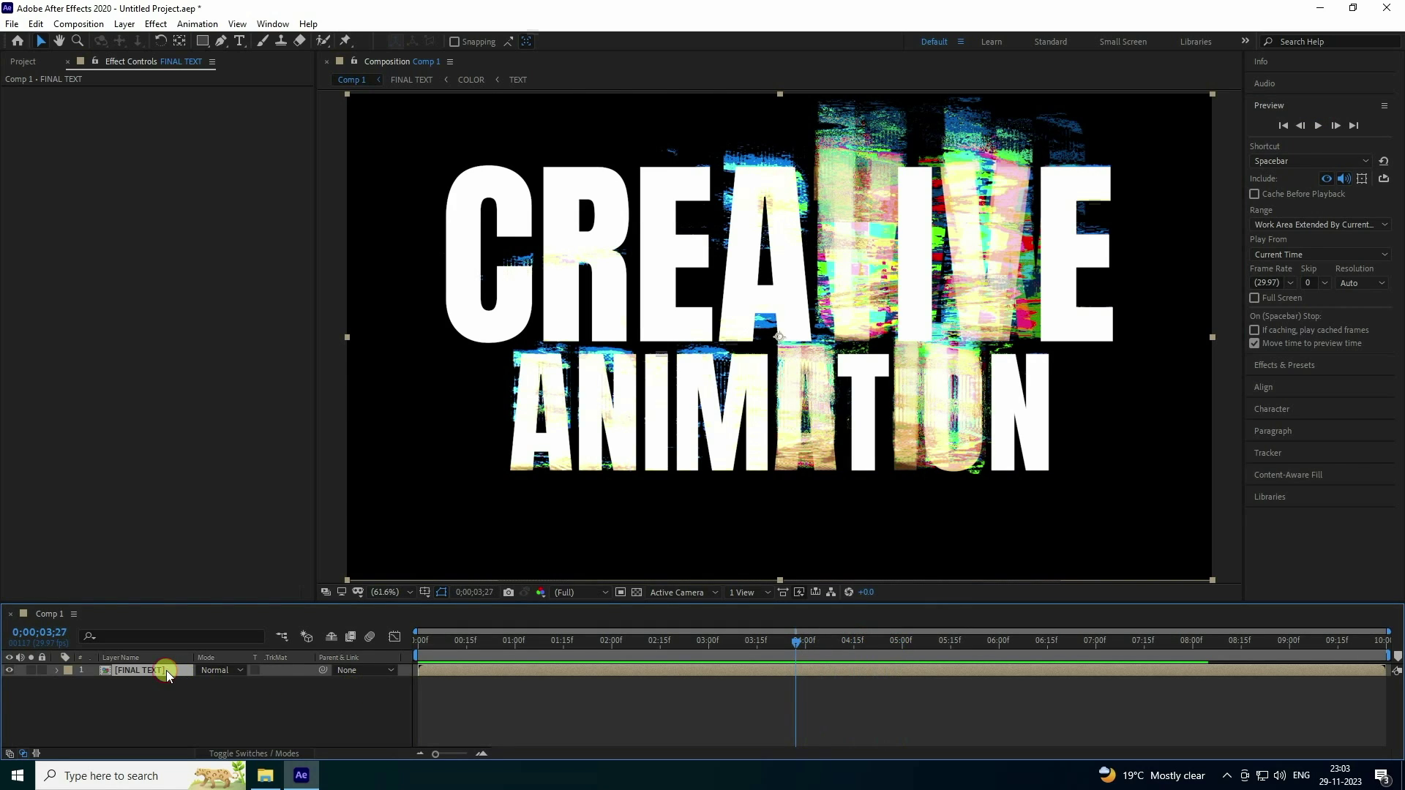
Duplicate the FINAL TEXT layer and time-reverse the upper copy.
key("ctrl+d")
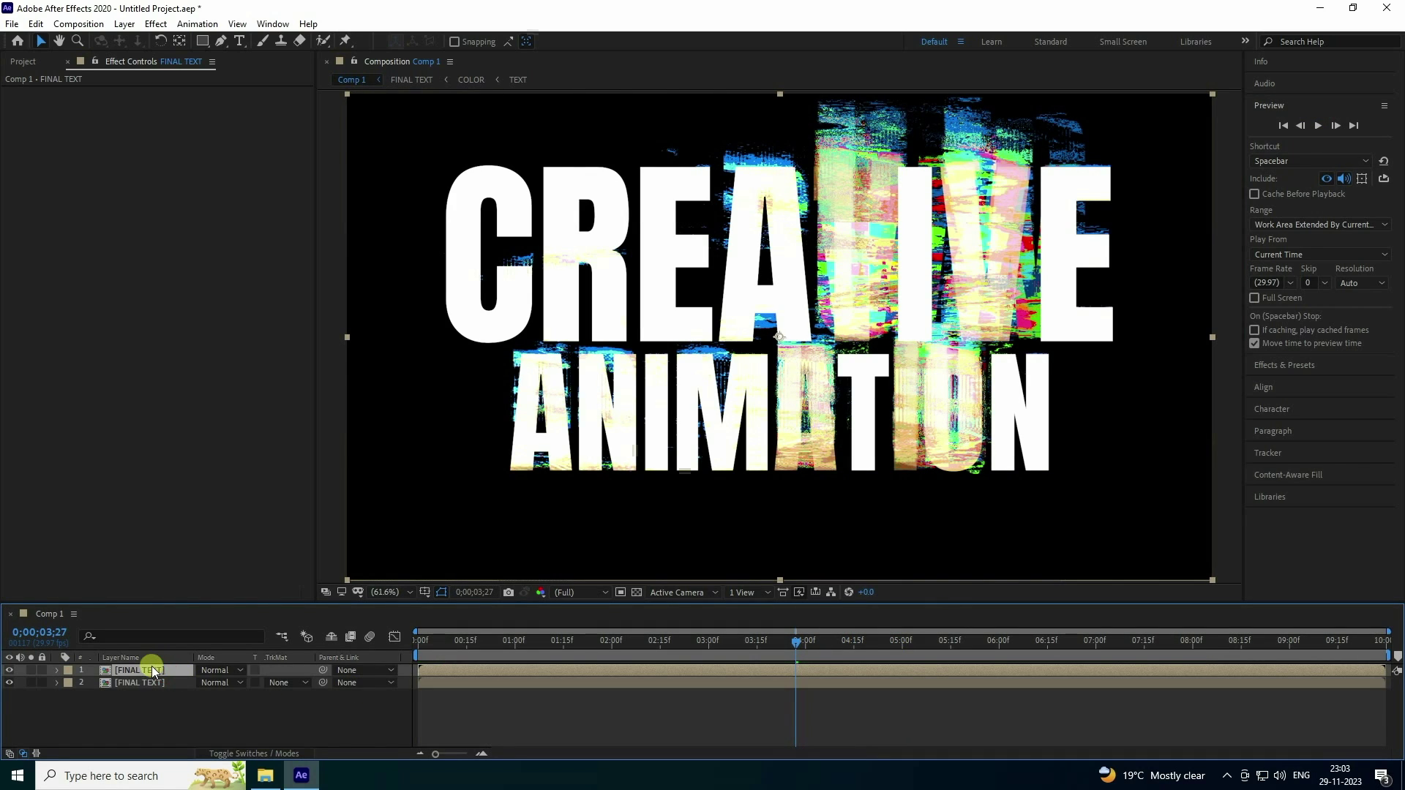
right_click(474, 674)
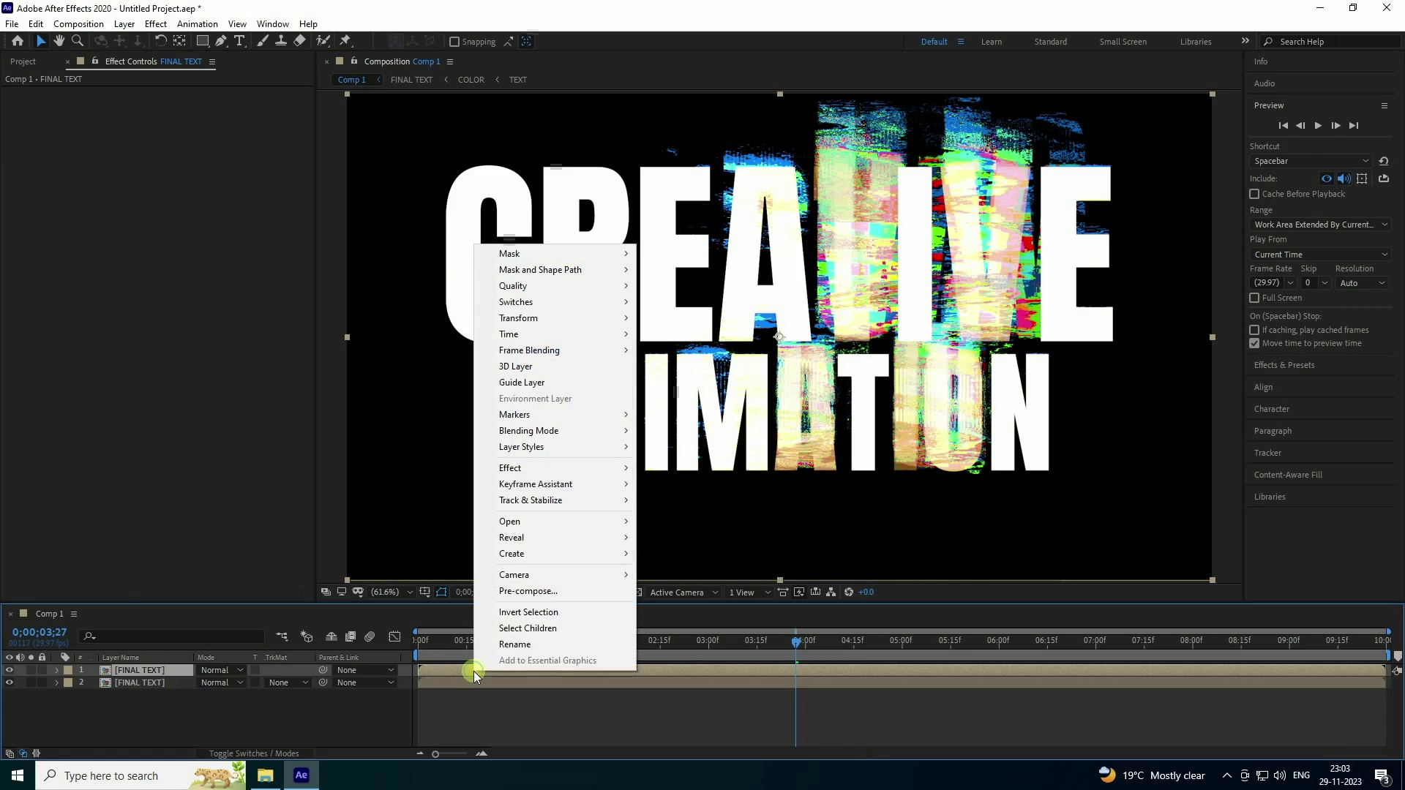
left_click(224, 703)
left_click(148, 672)
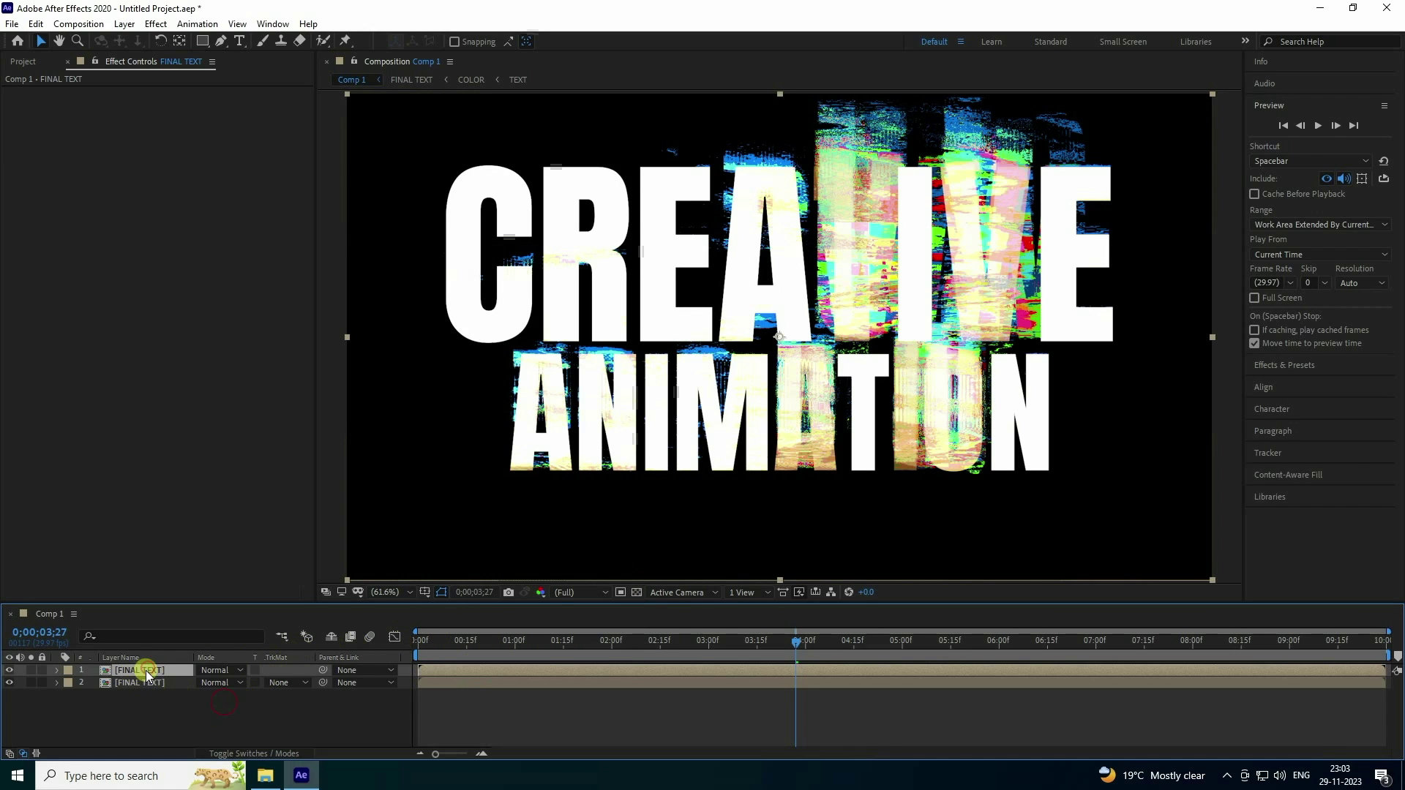
right_click(450, 672)
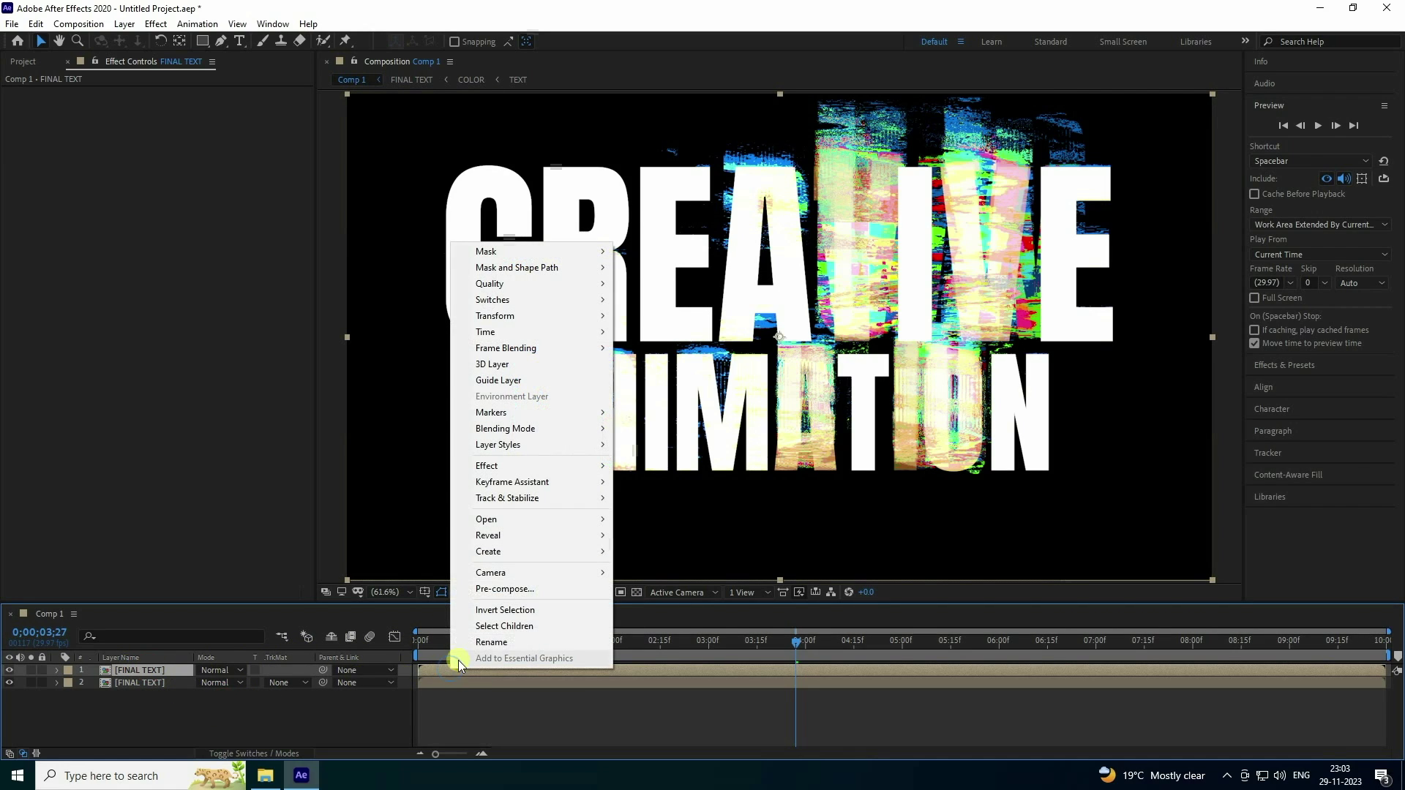
mouse_move(499, 335)
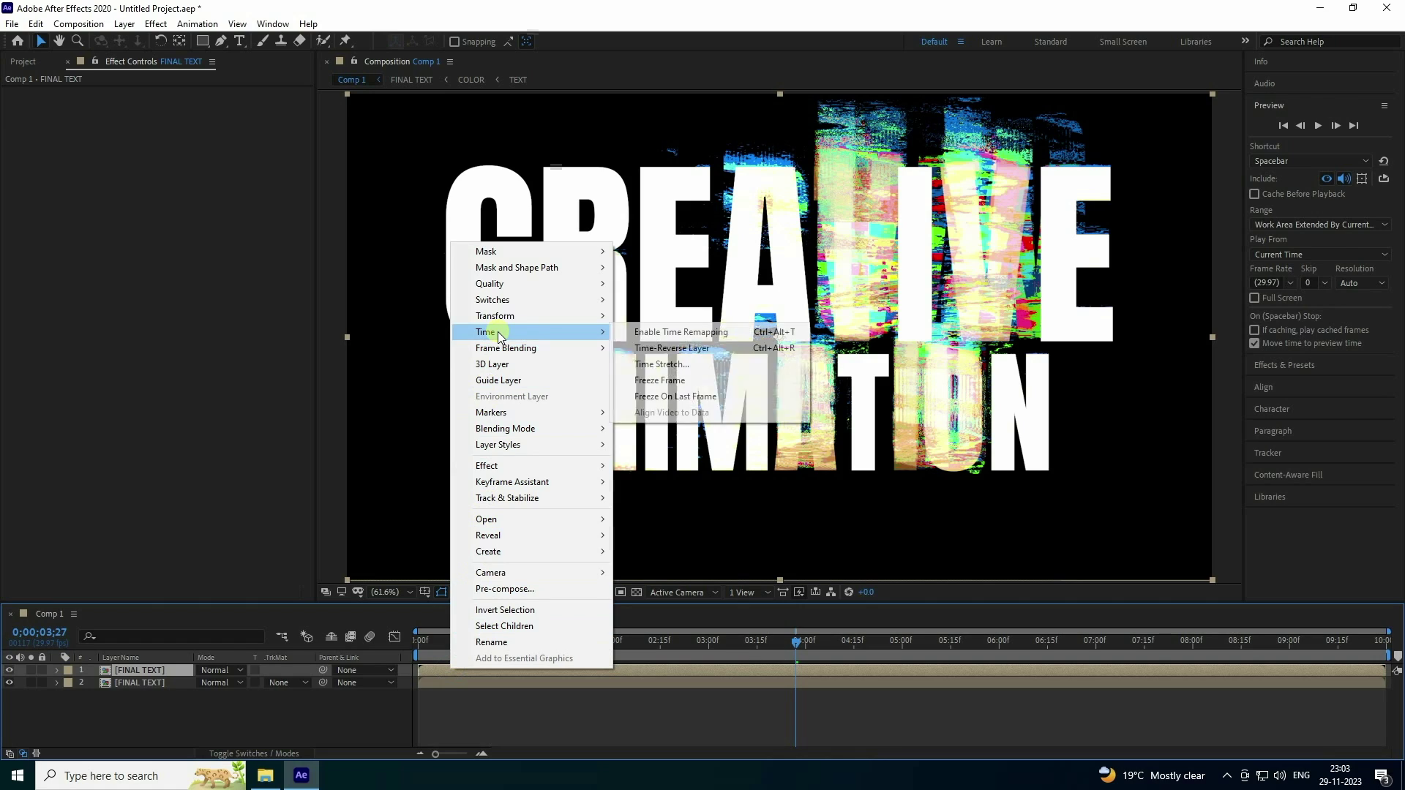
left_click(692, 351)
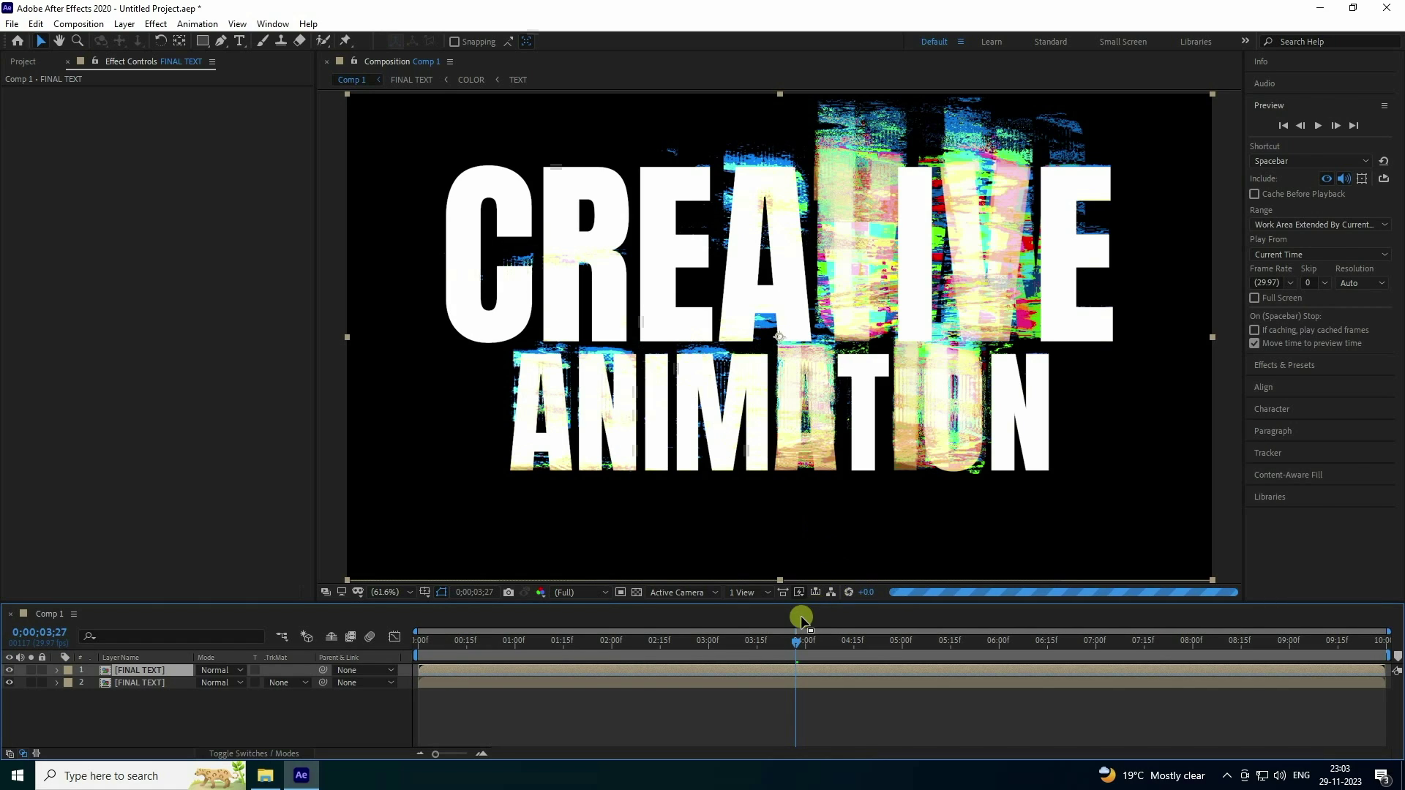
Trim the lower FINAL TEXT layer to end at 0;00;05;00 and the reversed upper copy to start at about that time.
left_click_drag(813, 653, 905, 651)
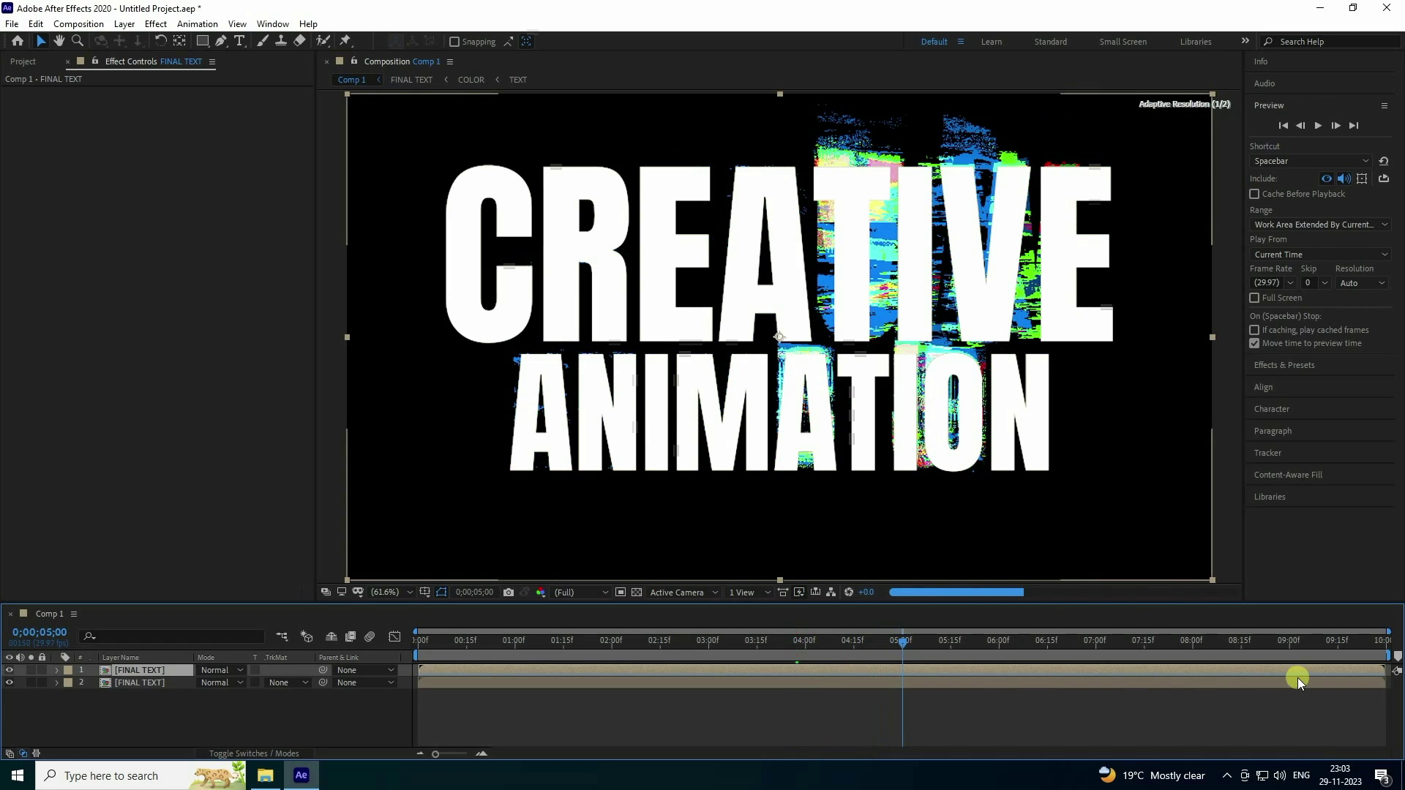
left_click(1386, 682)
left_click_drag(1387, 684, 905, 709)
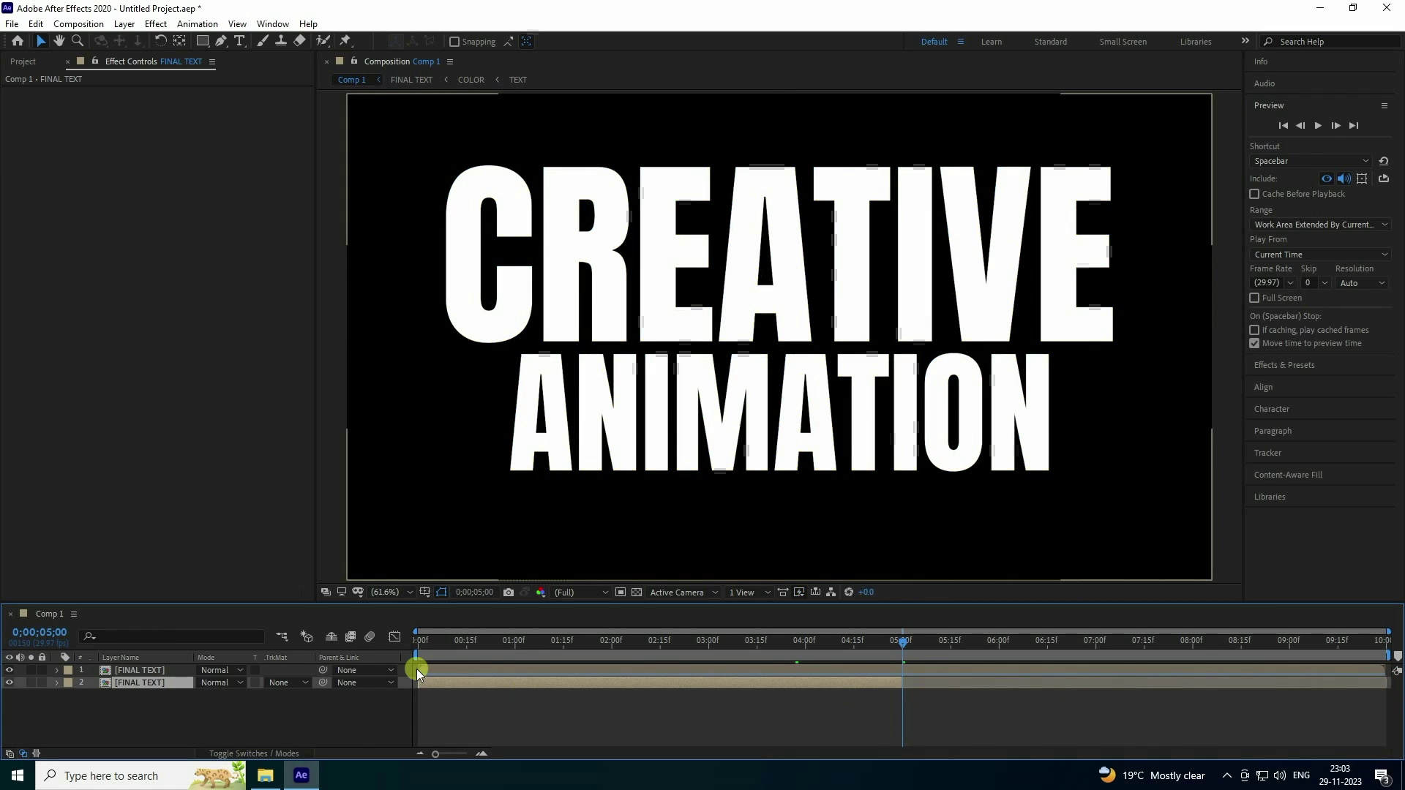
left_click_drag(421, 671, 1163, 641)
left_click(1188, 665)
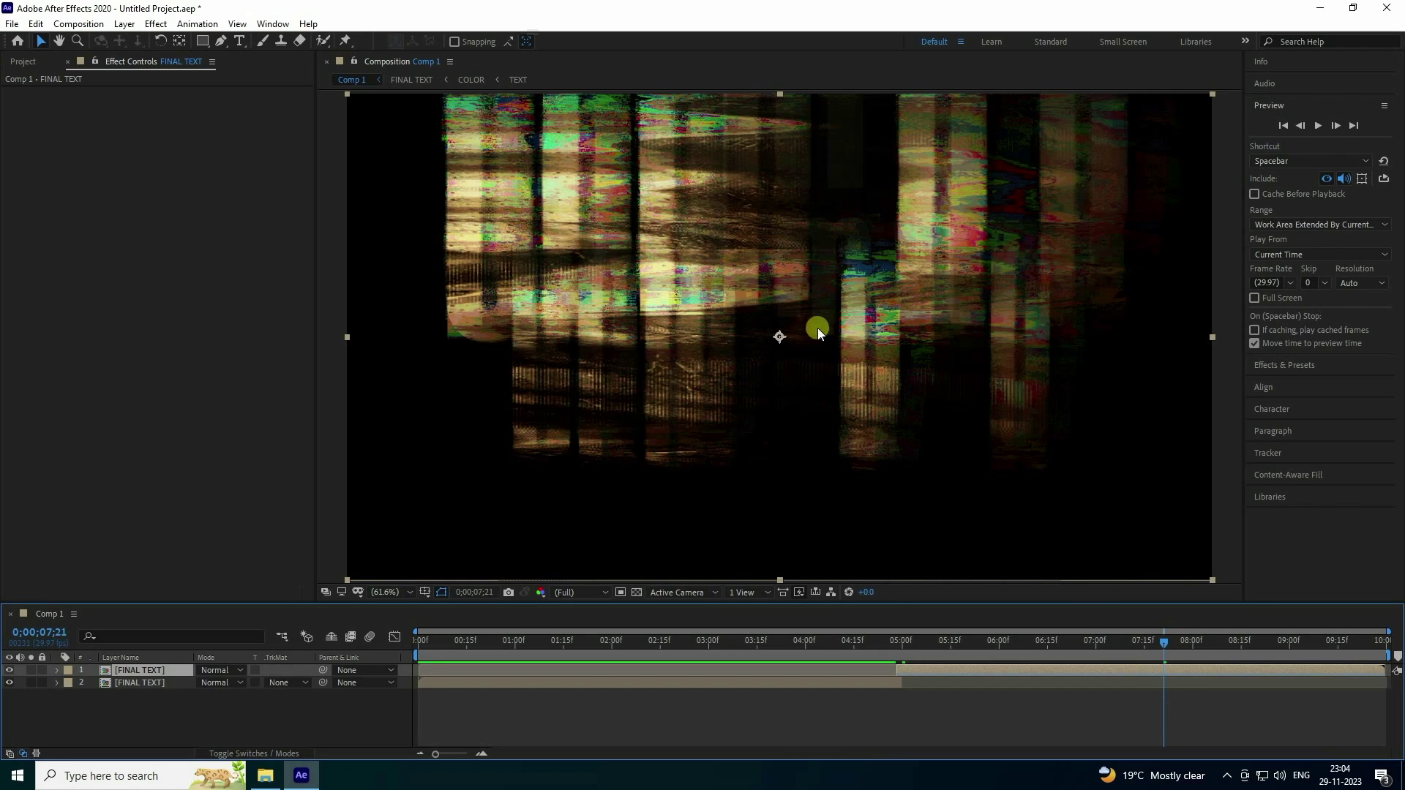
Preview the complete intro and reversed outro animation from the start, then replay it from the first frame.
left_click_drag(1162, 633, 317, 699)
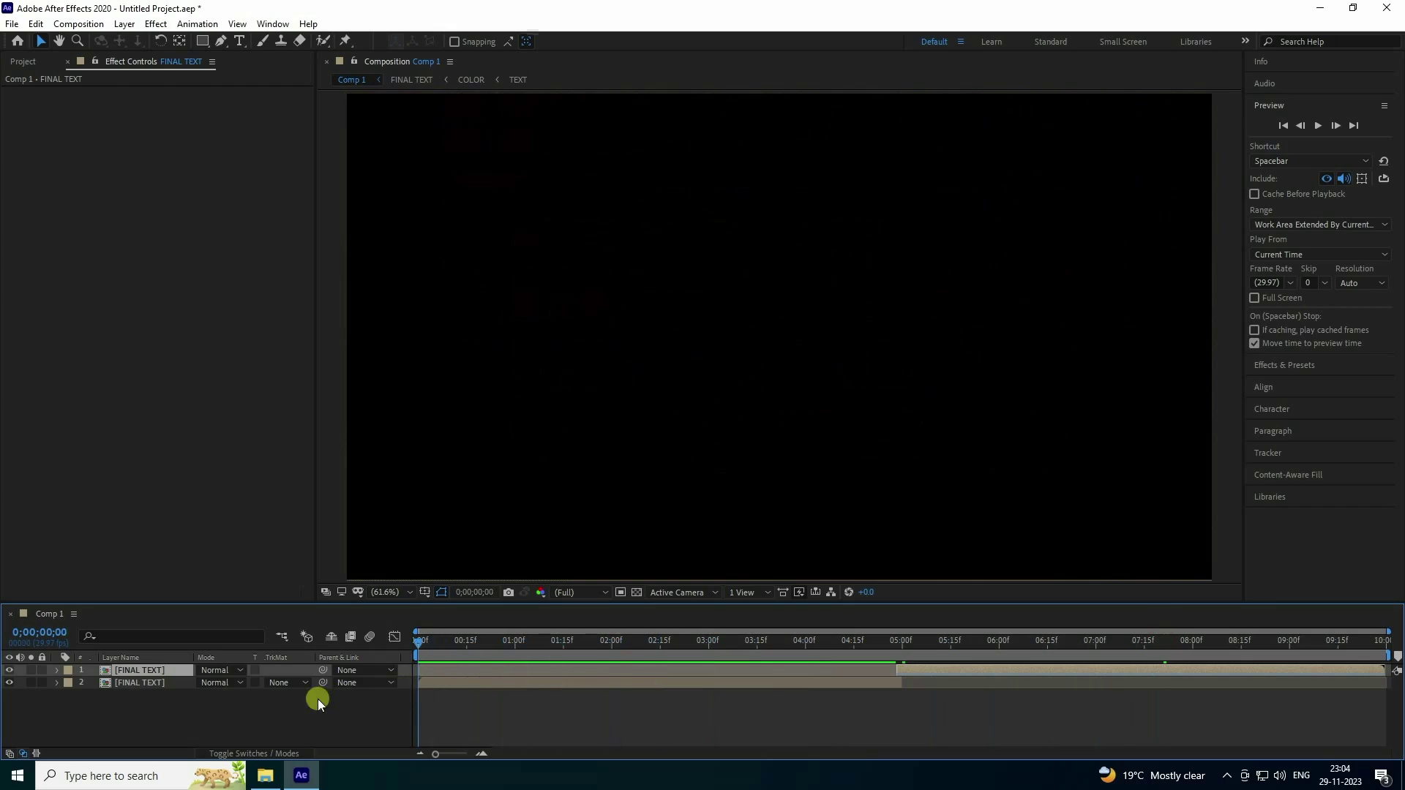
left_click(1318, 126)
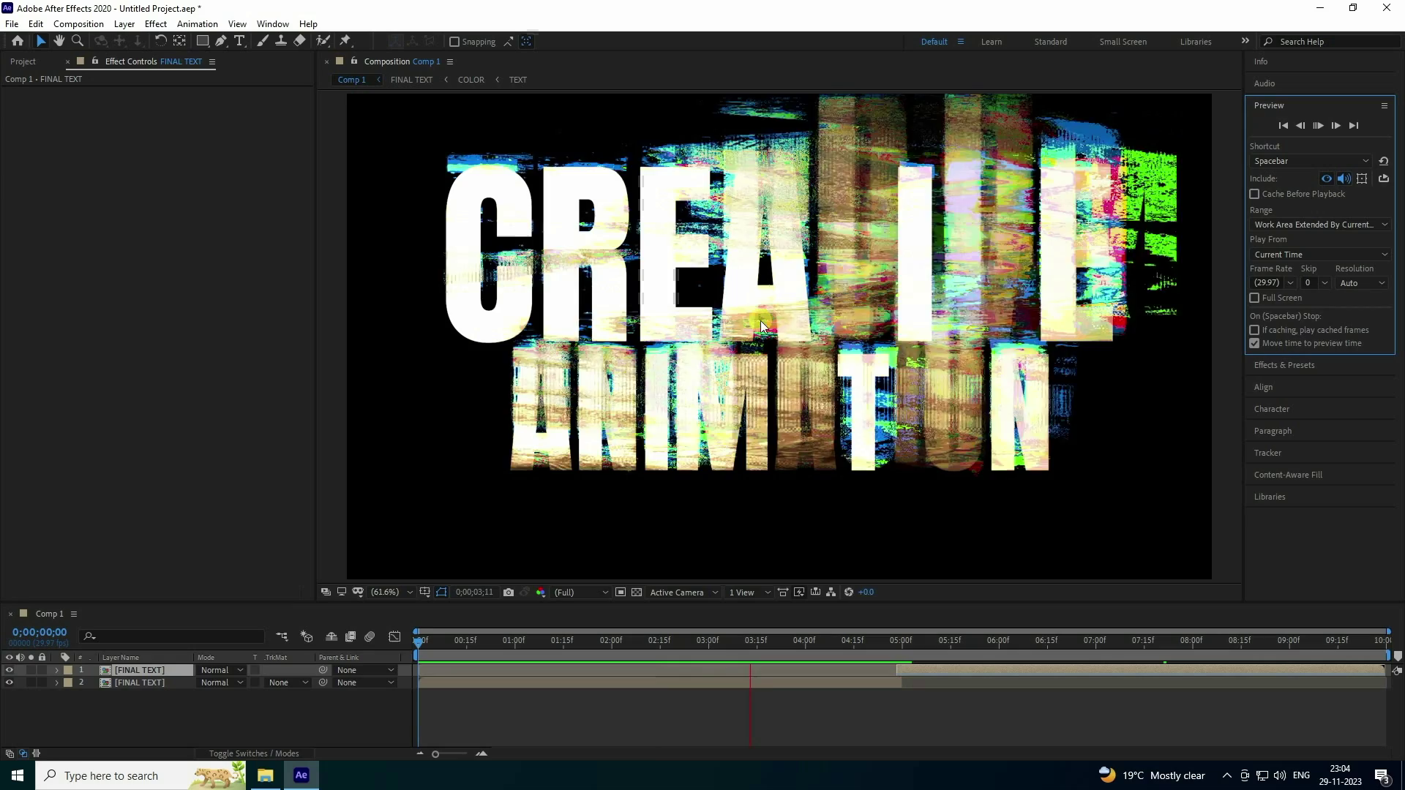
left_click(645, 355)
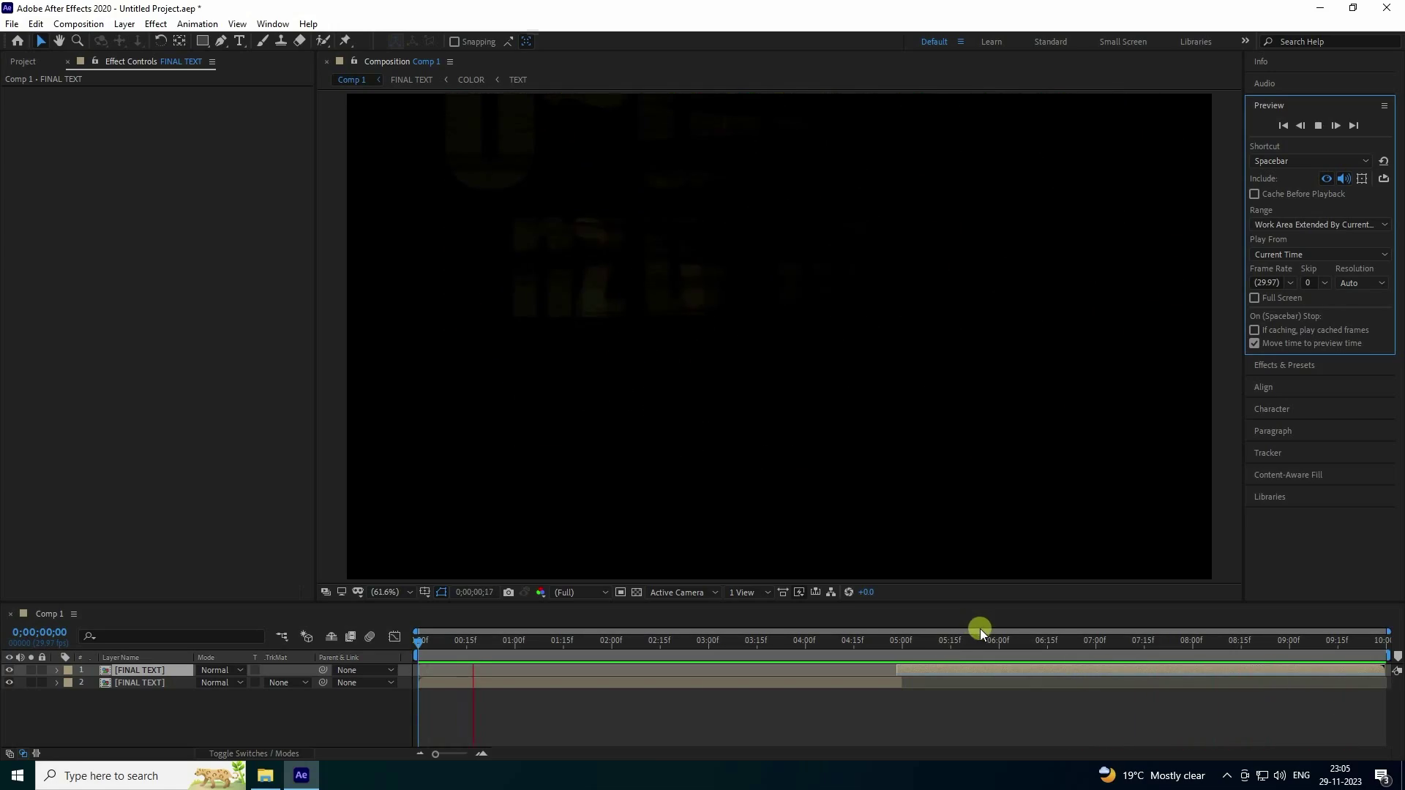
left_click(1317, 126)
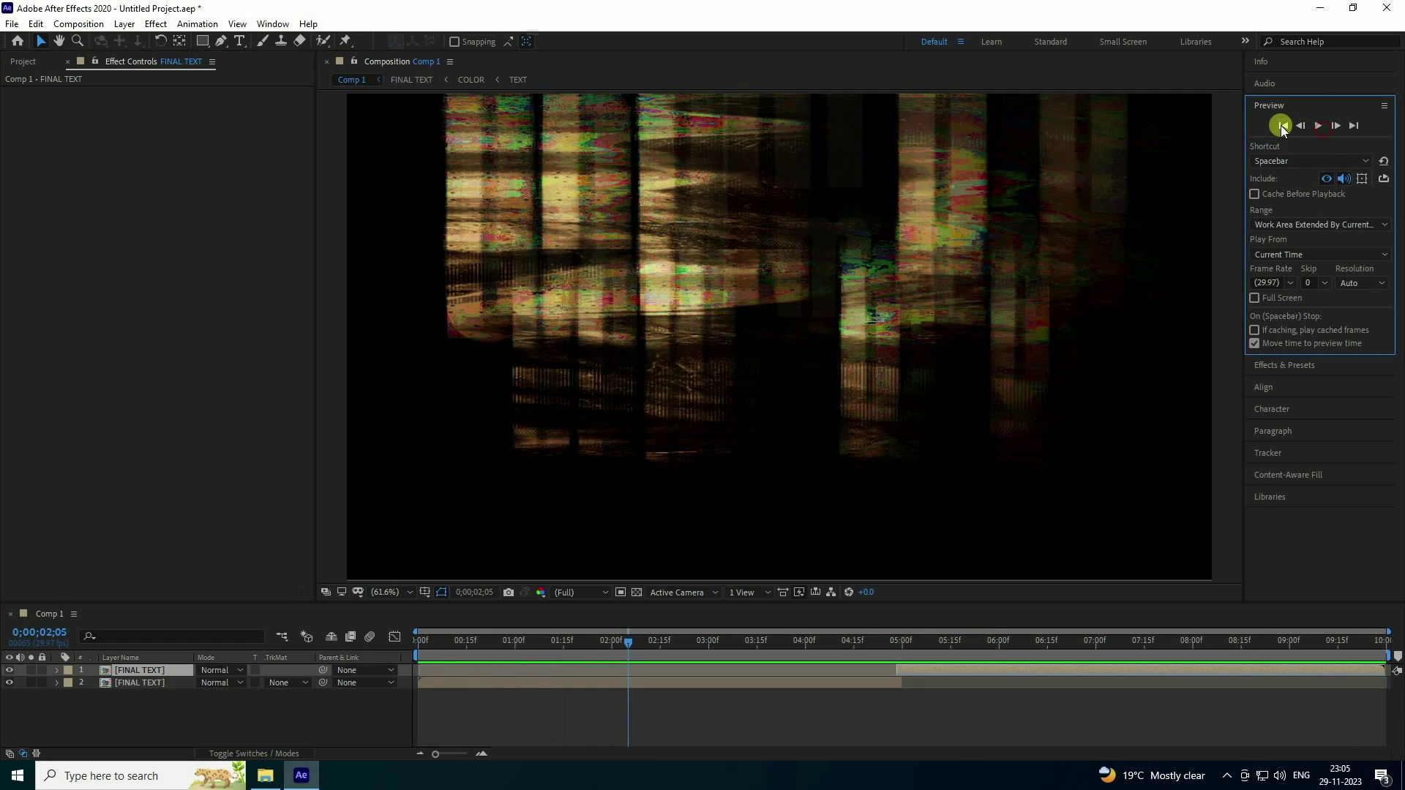
left_click(1281, 125)
left_click(1318, 126)
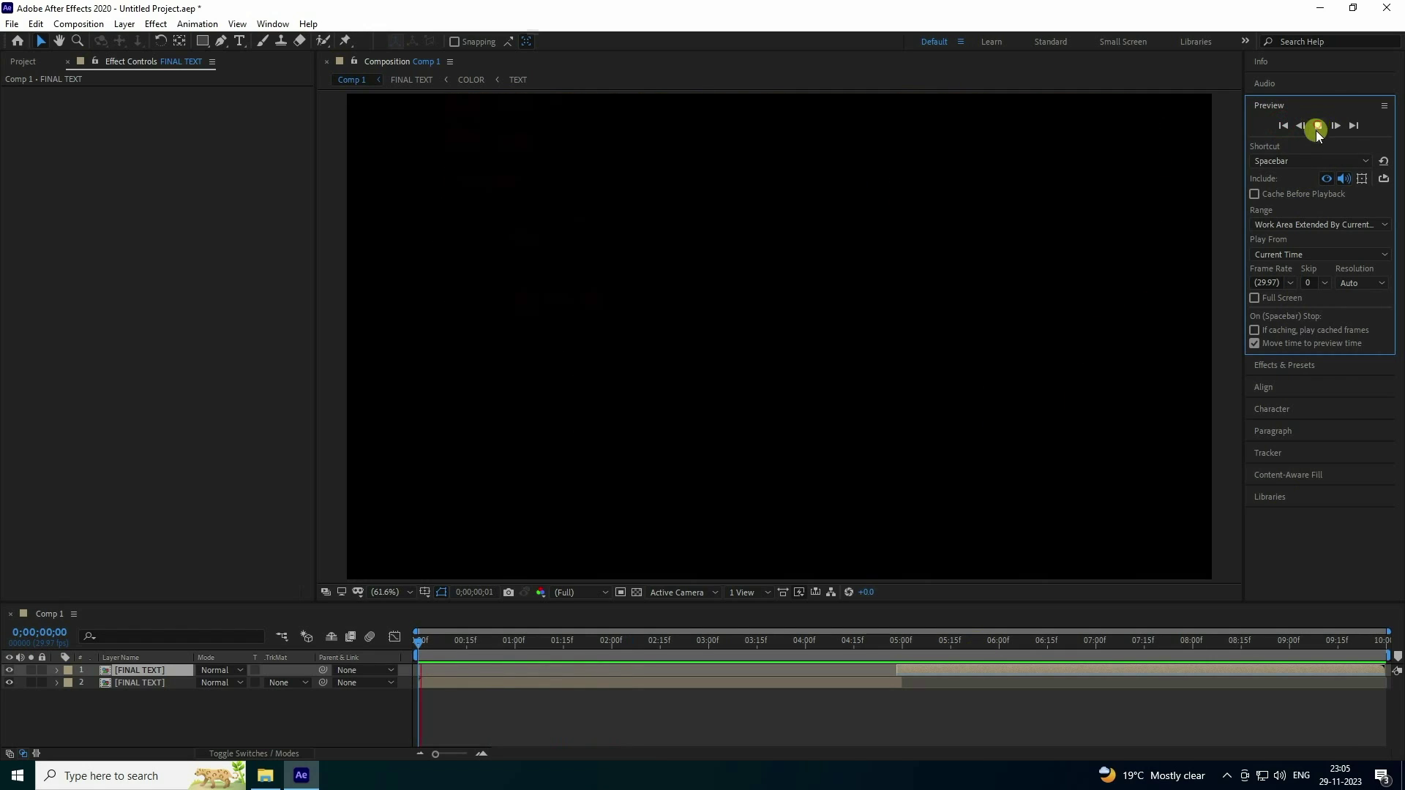